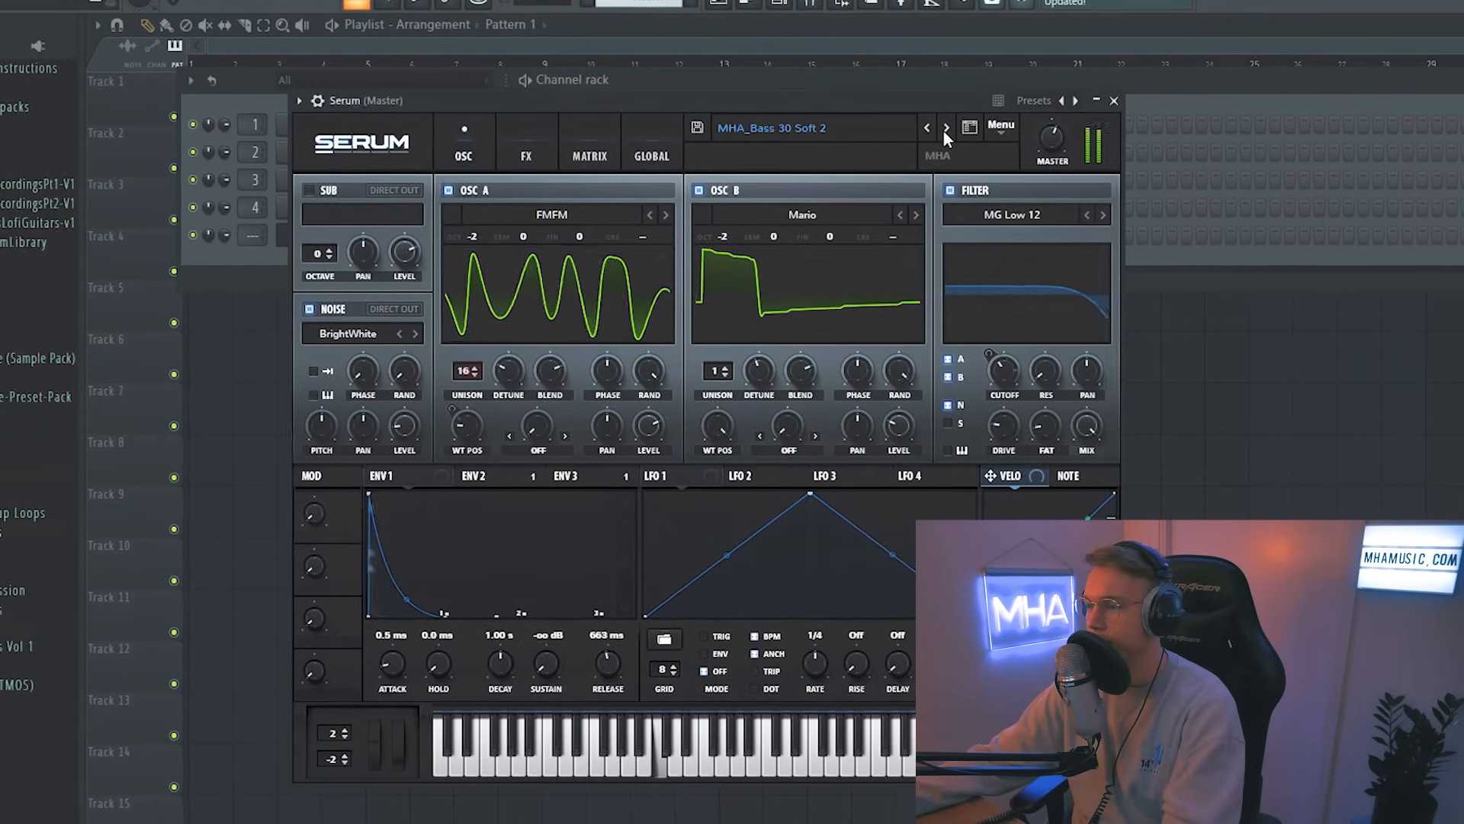
Step: Browse forward through the loaded MHA bass presets
click(944, 129)
click(946, 127)
click(947, 125)
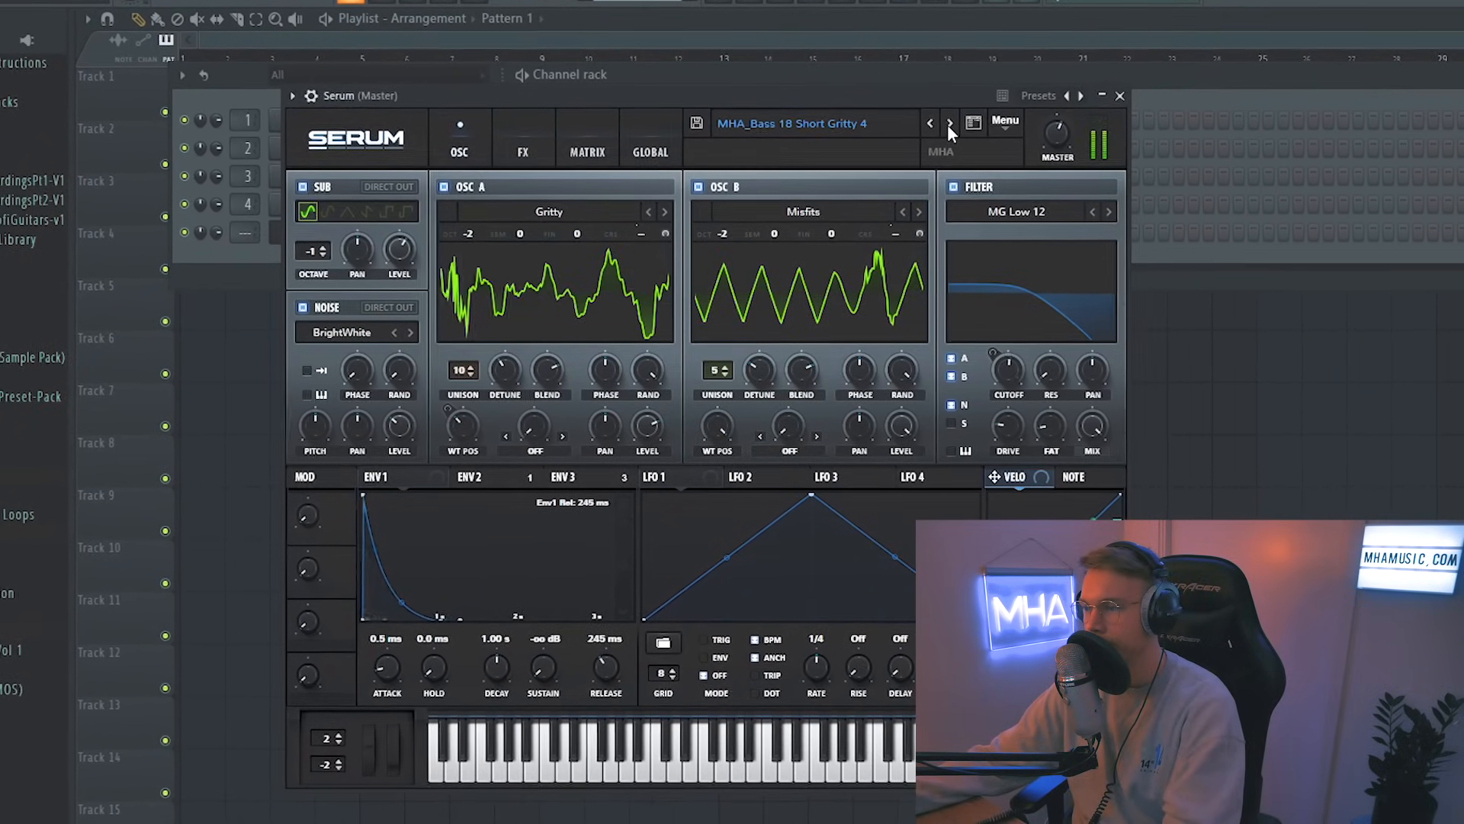
click(947, 125)
click(947, 125)
Step: Reset the synth to the Init preset and audition a note
click(1004, 122)
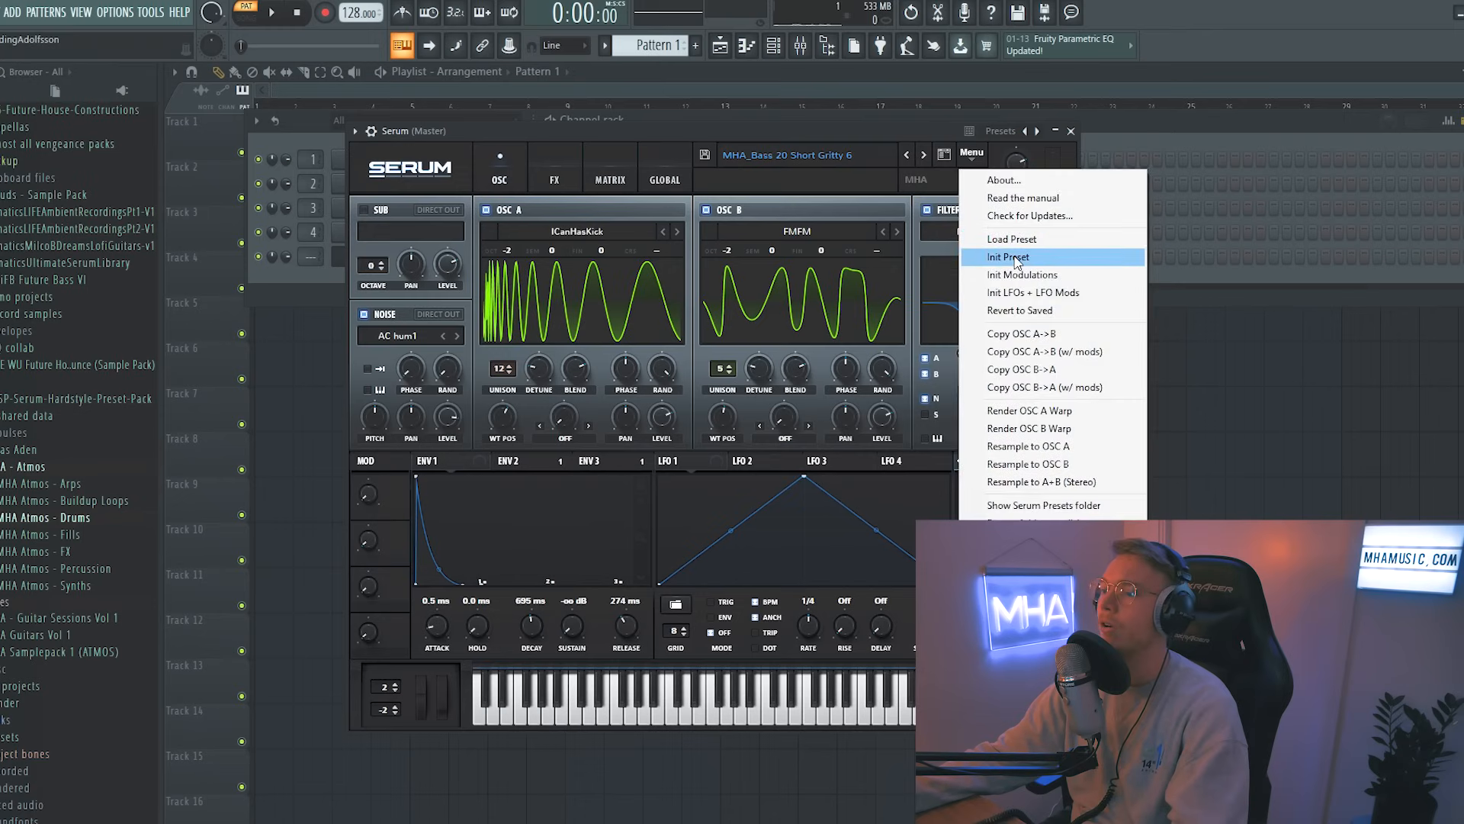
click(1017, 257)
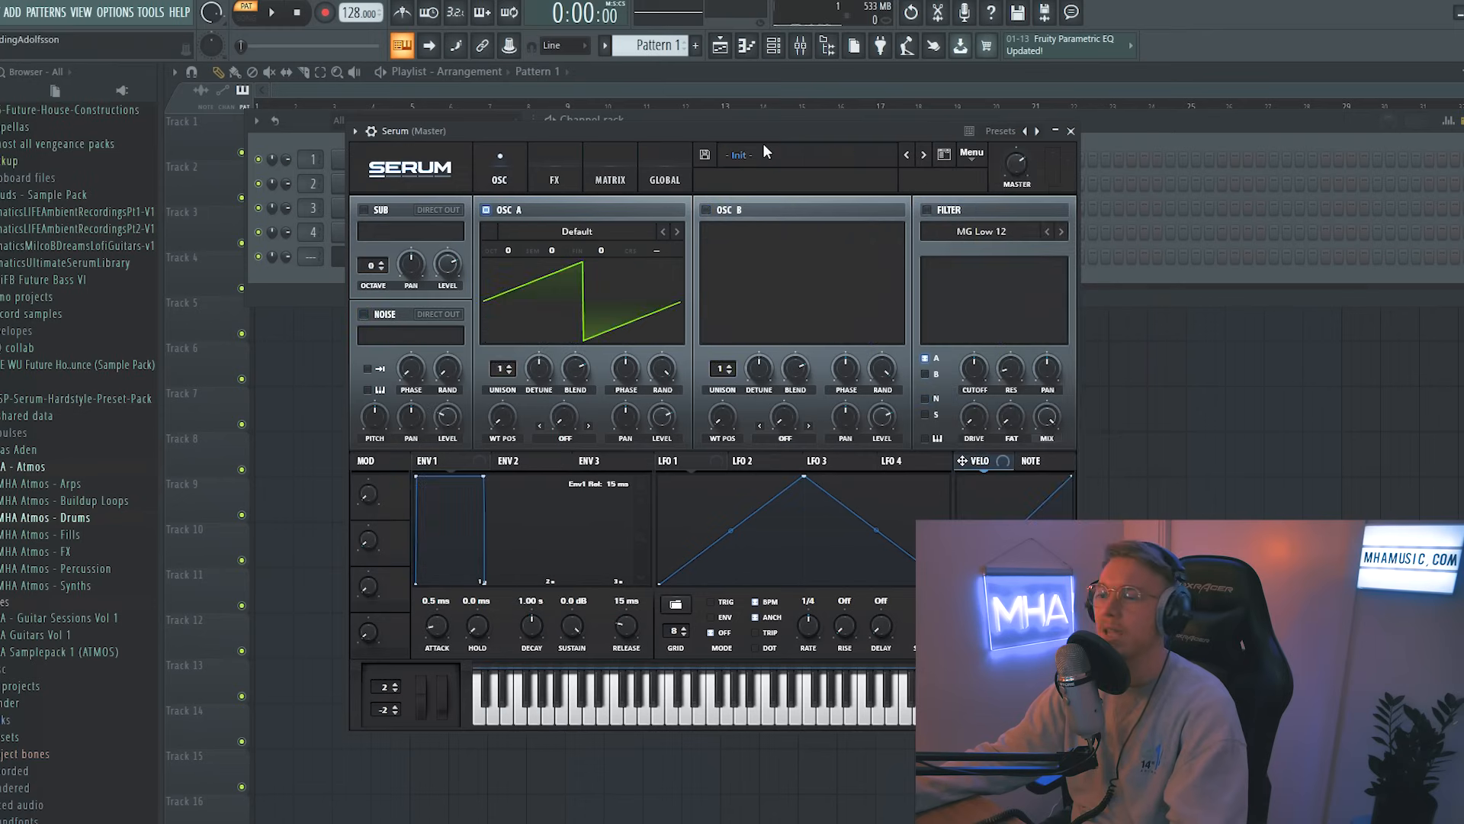
drag(746, 129, 776, 140)
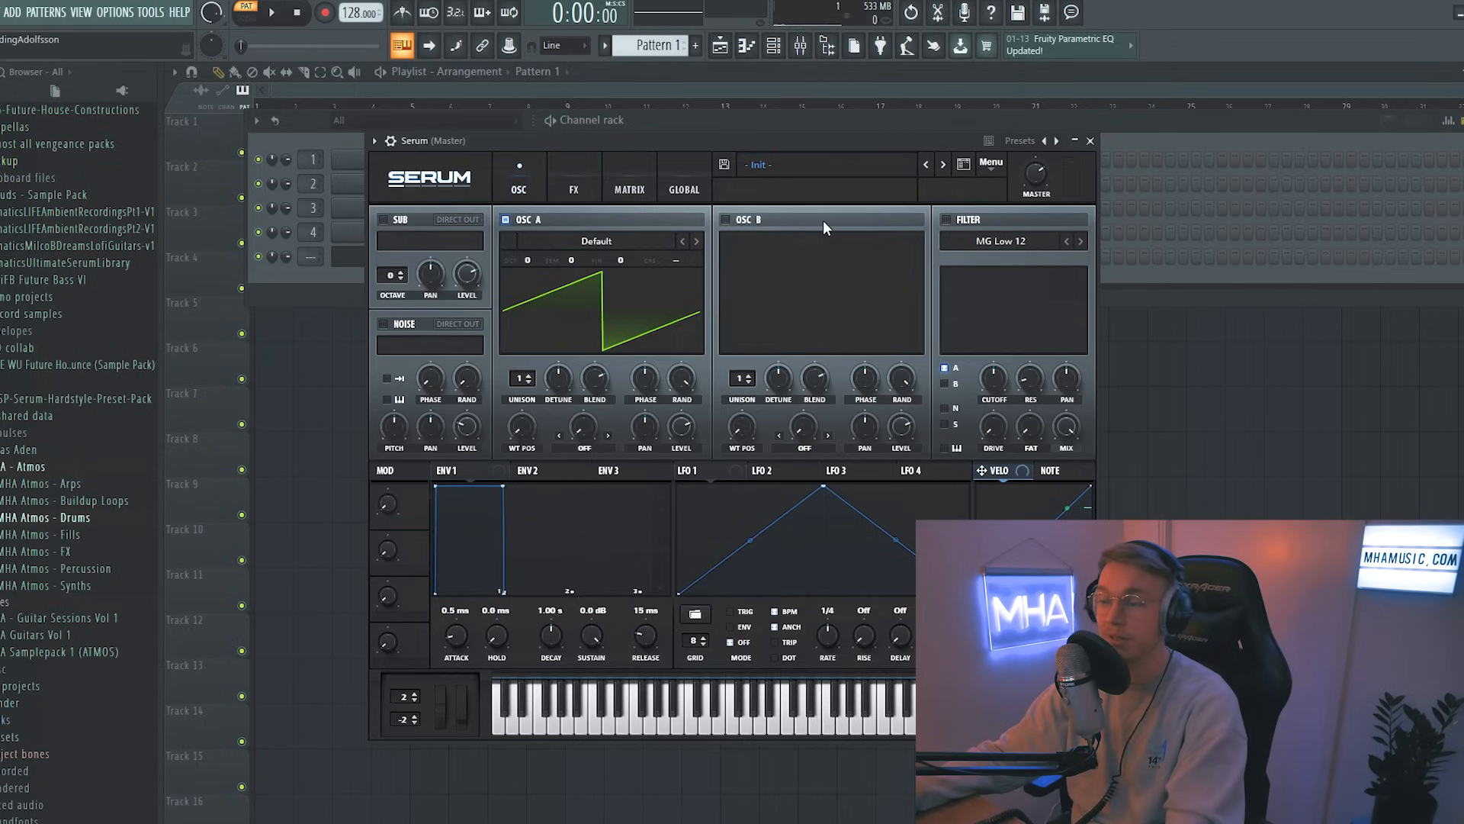
key(z)
key(q)
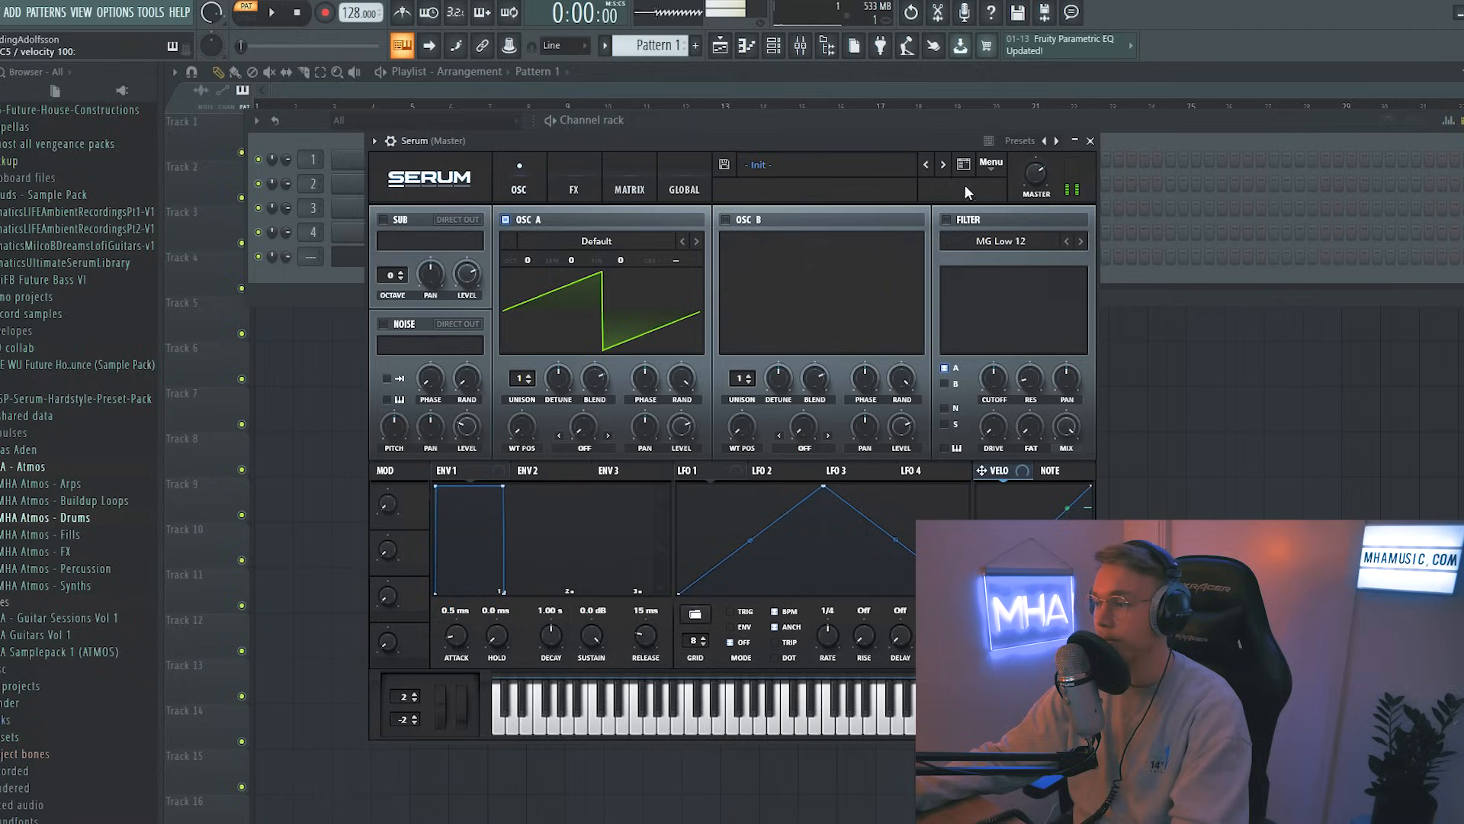
click(988, 162)
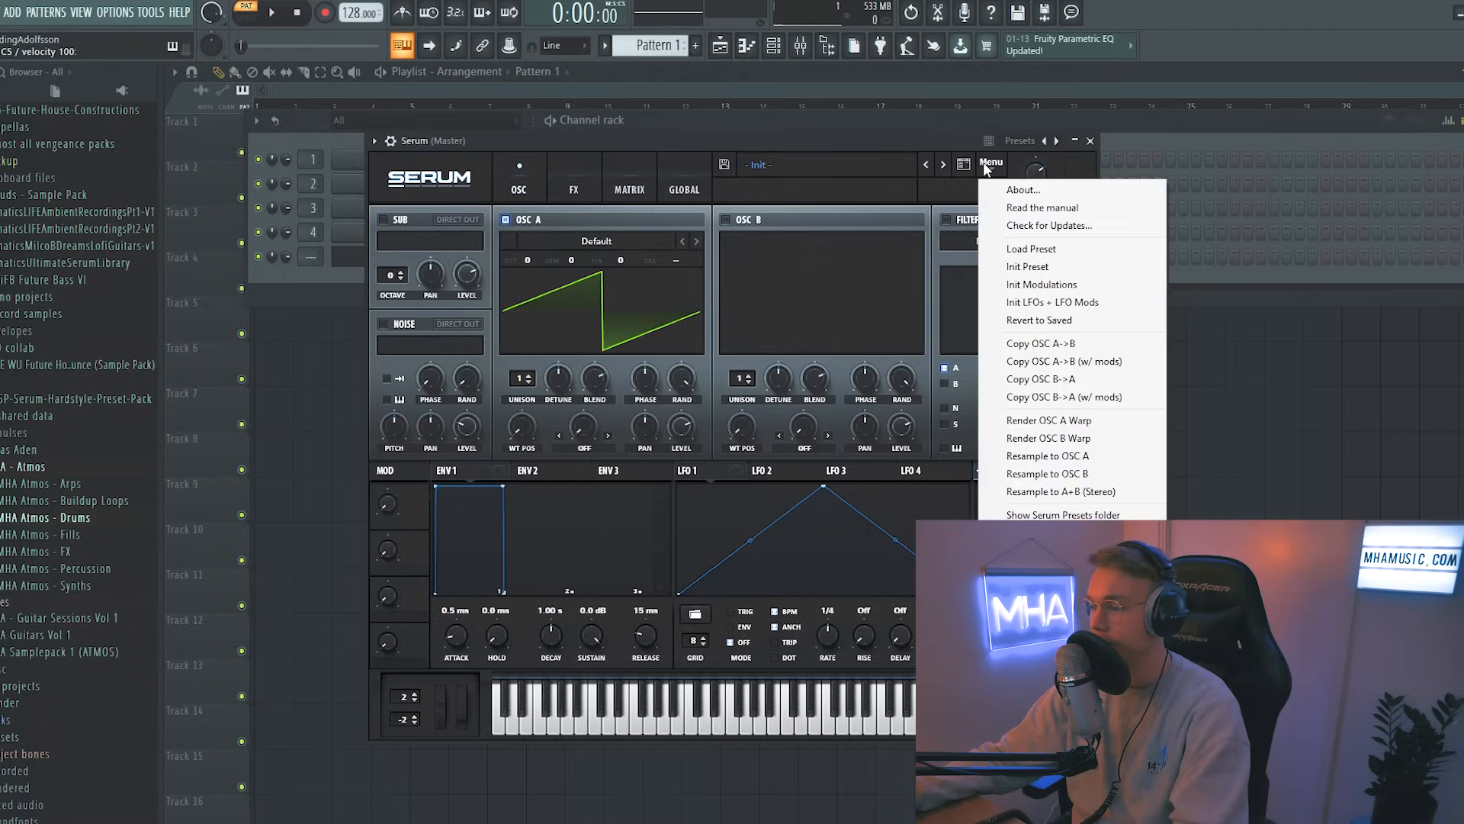
click(1037, 267)
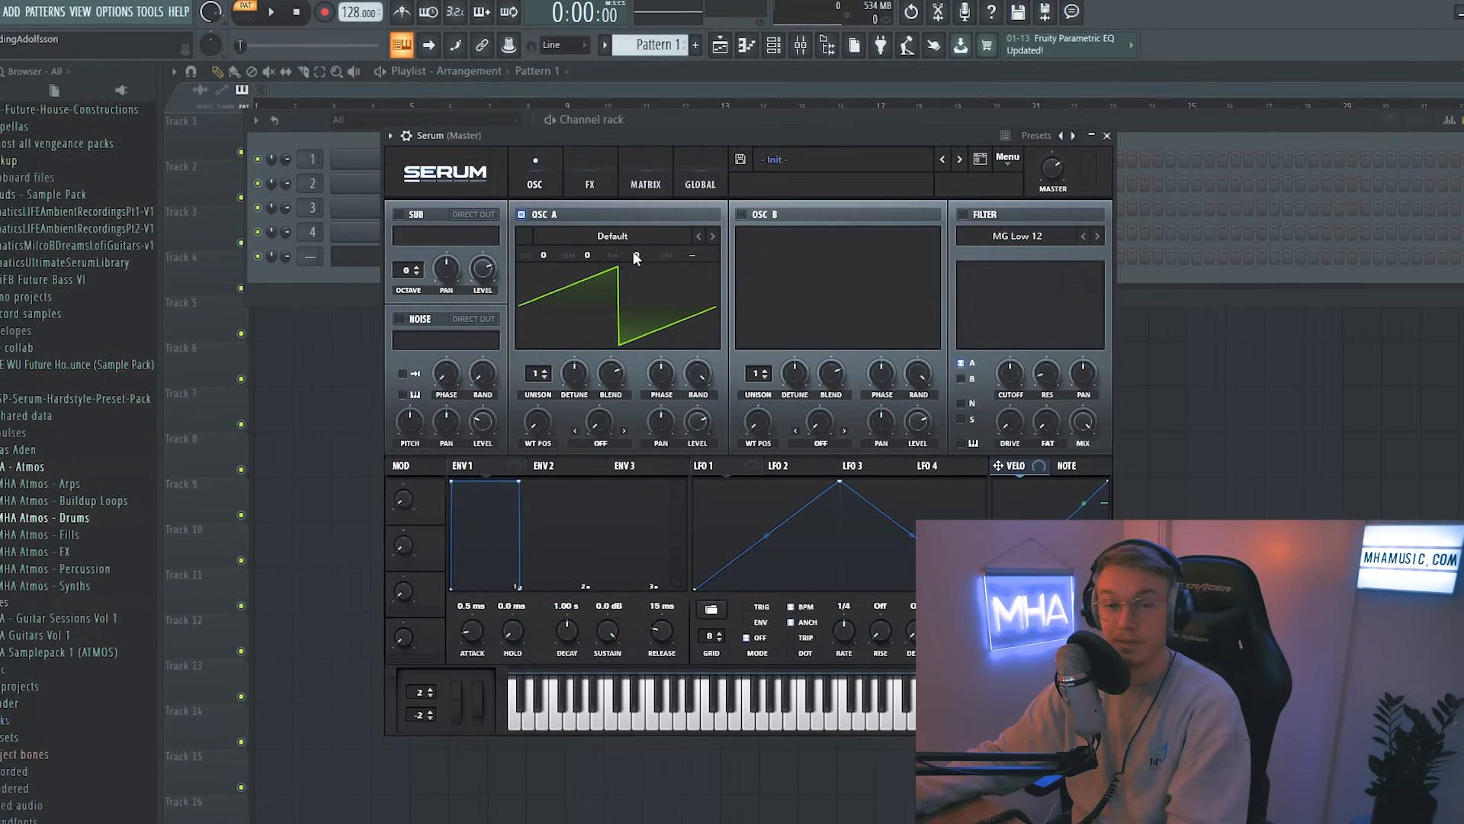
Step: Try other OSC A wavetables such as Basic Shapes and sweep the wavetable position, going back to Default
key(z)
click(712, 233)
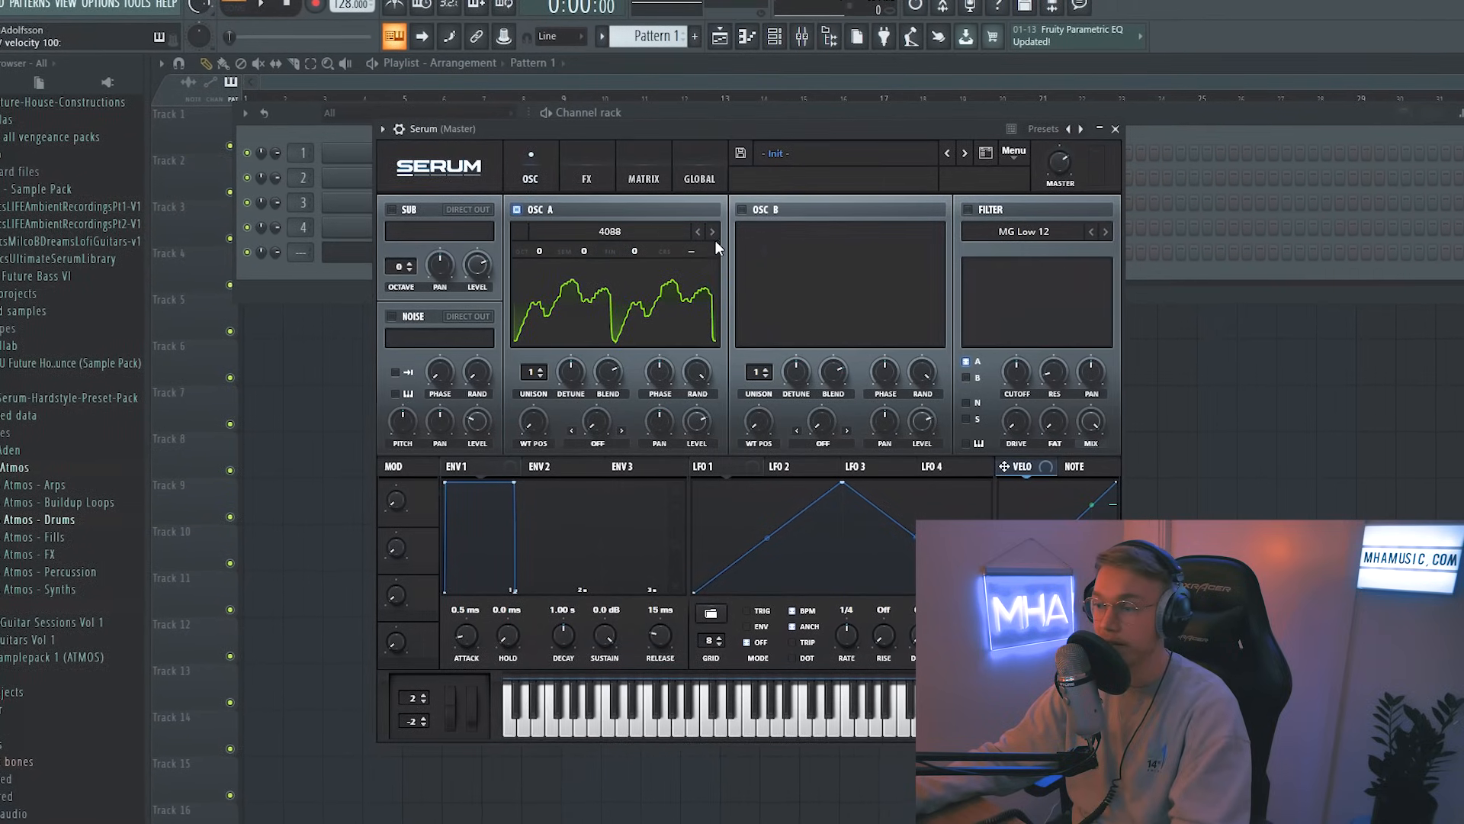
click(714, 233)
click(713, 232)
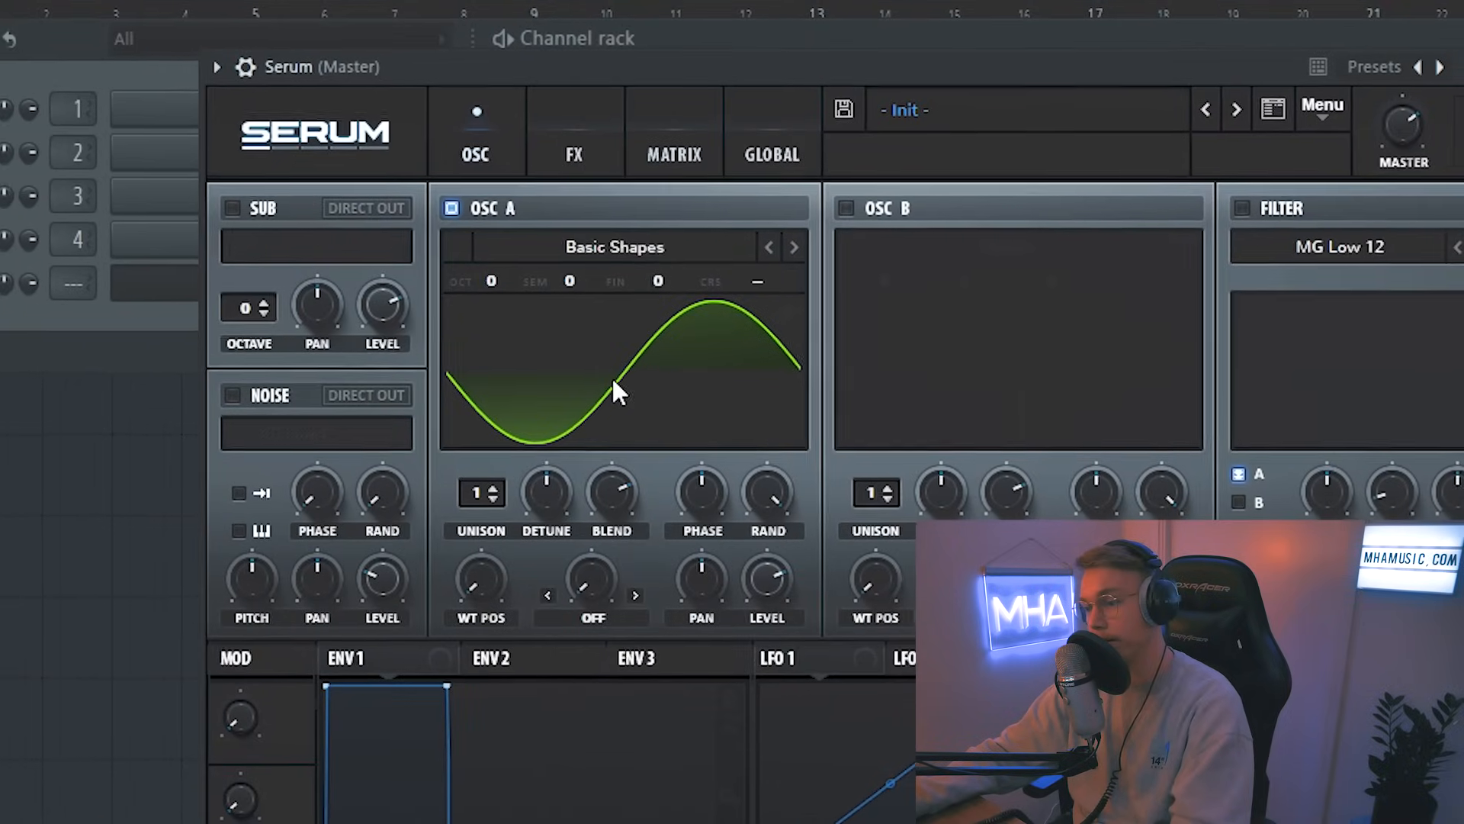
click(613, 380)
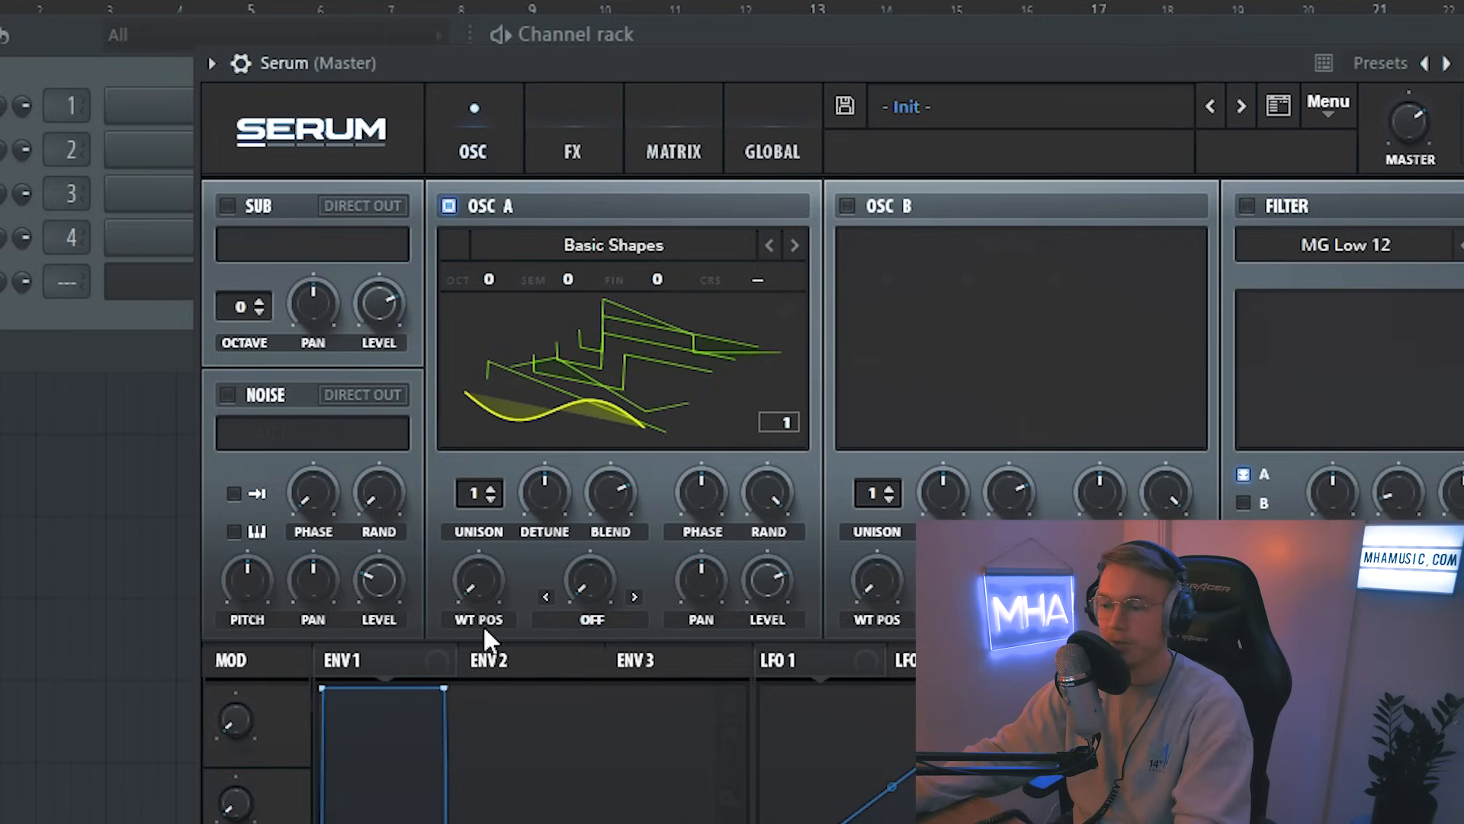
drag(488, 583, 534, 301)
click(583, 336)
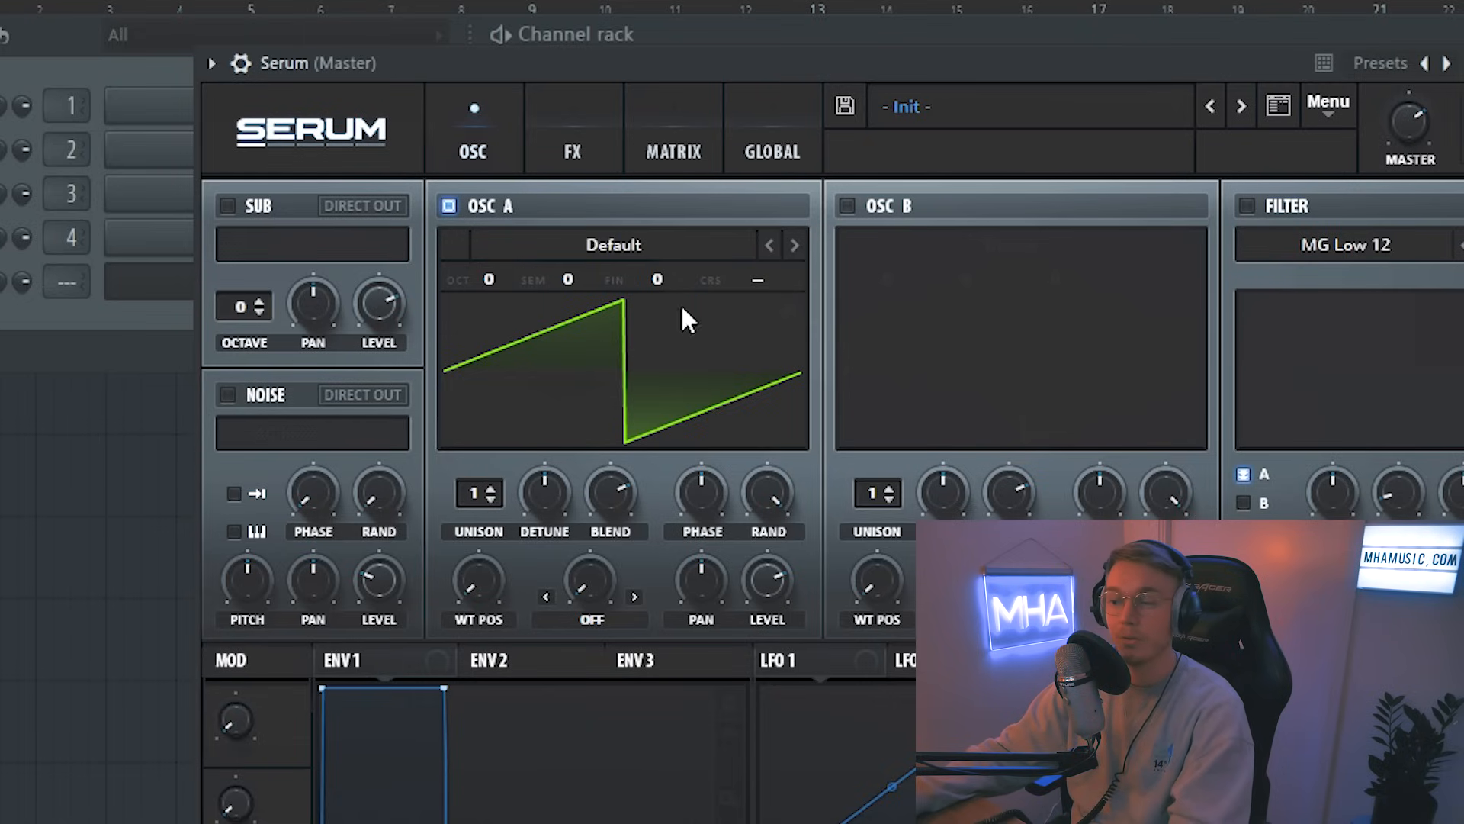
Step: Try OSC A with 16 unison voices, adjusting its detune, blend, pan and level
drag(479, 492, 555, 95)
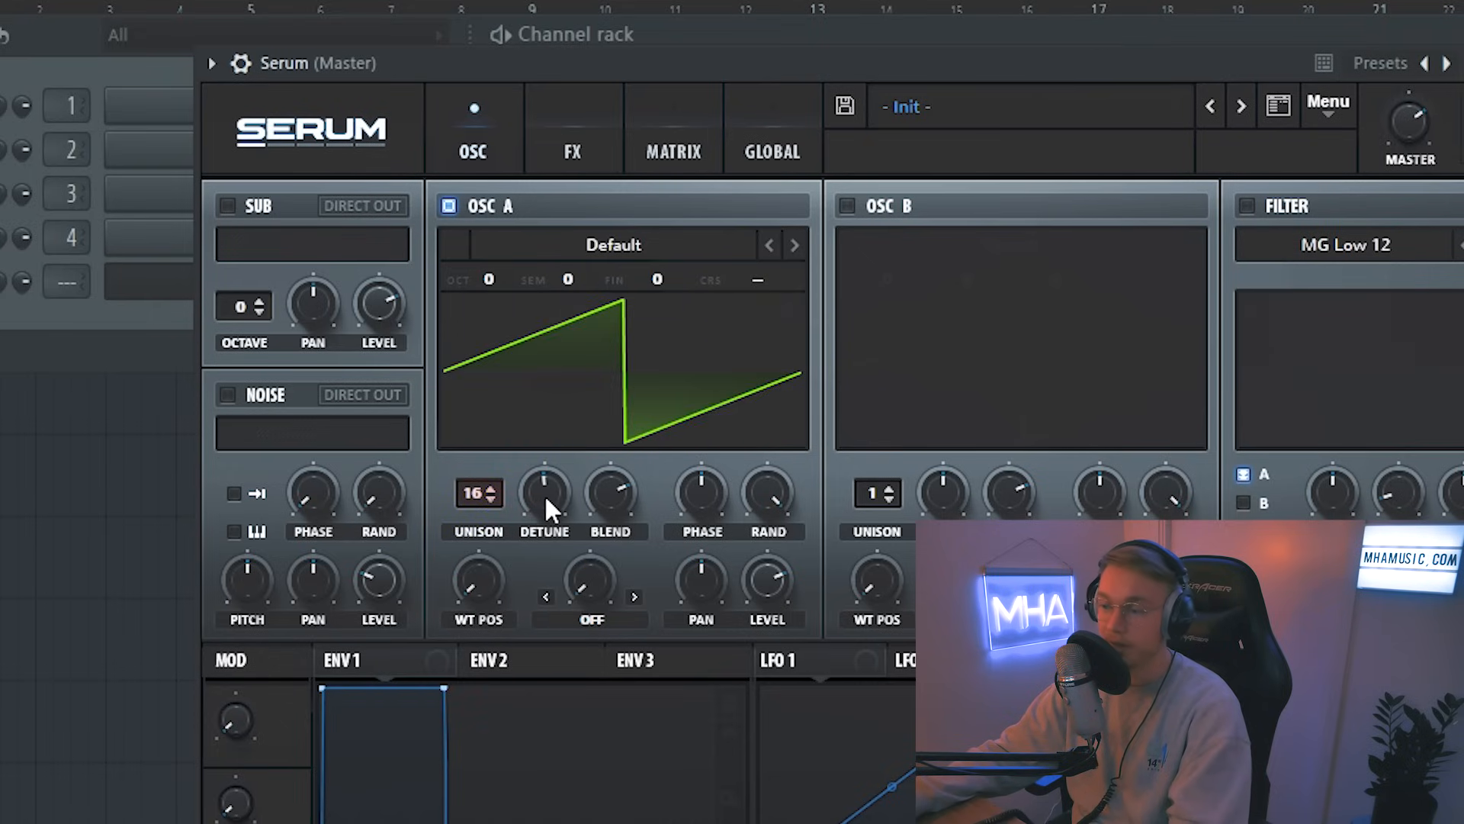
drag(547, 491, 579, 502)
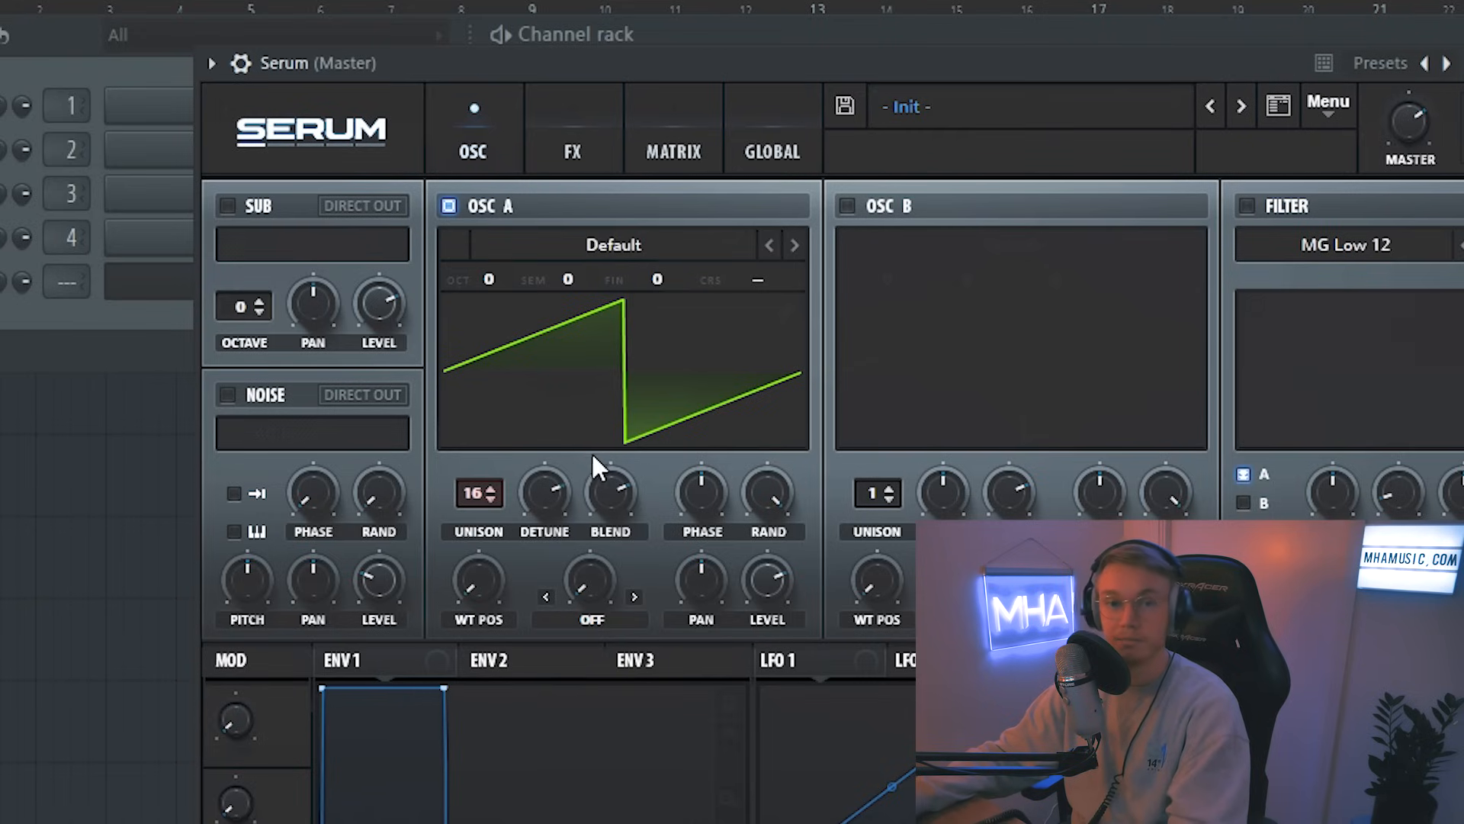
drag(616, 502, 625, 697)
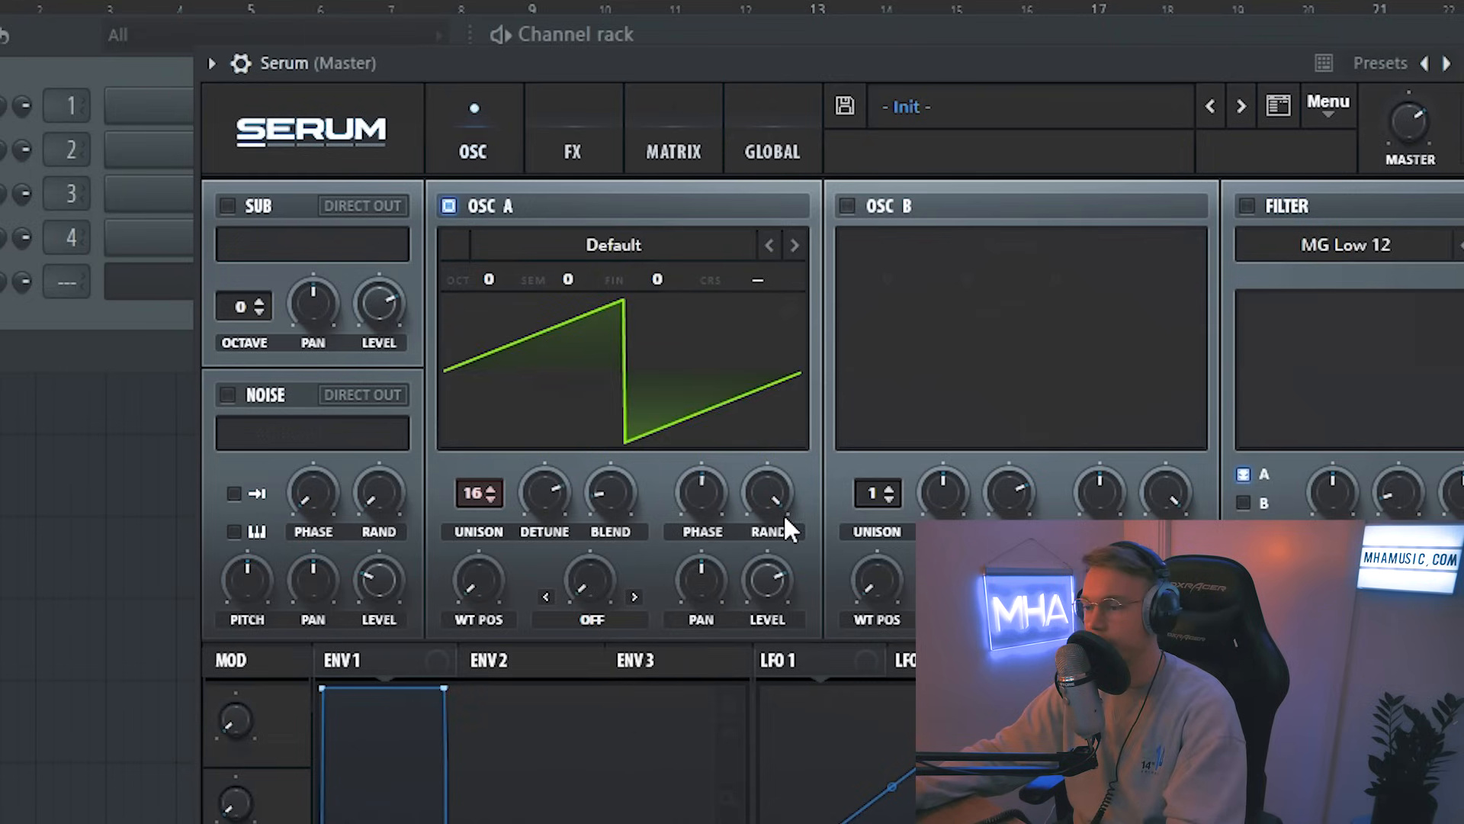
drag(692, 575, 686, 459)
drag(684, 566, 698, 774)
drag(768, 587, 735, 555)
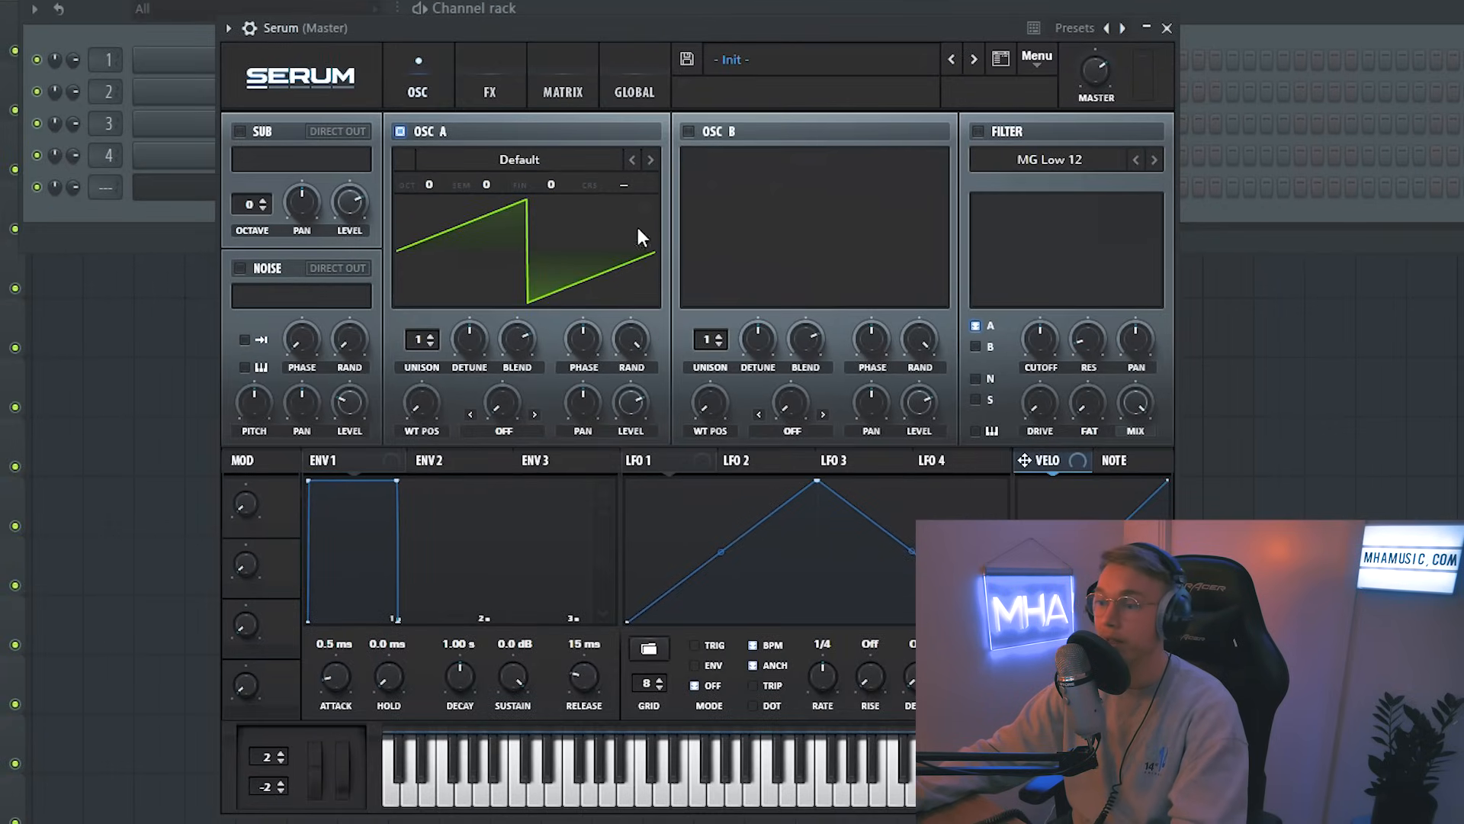
Step: Enable OSC B, select the 4088 wavetable and lower its level
click(688, 131)
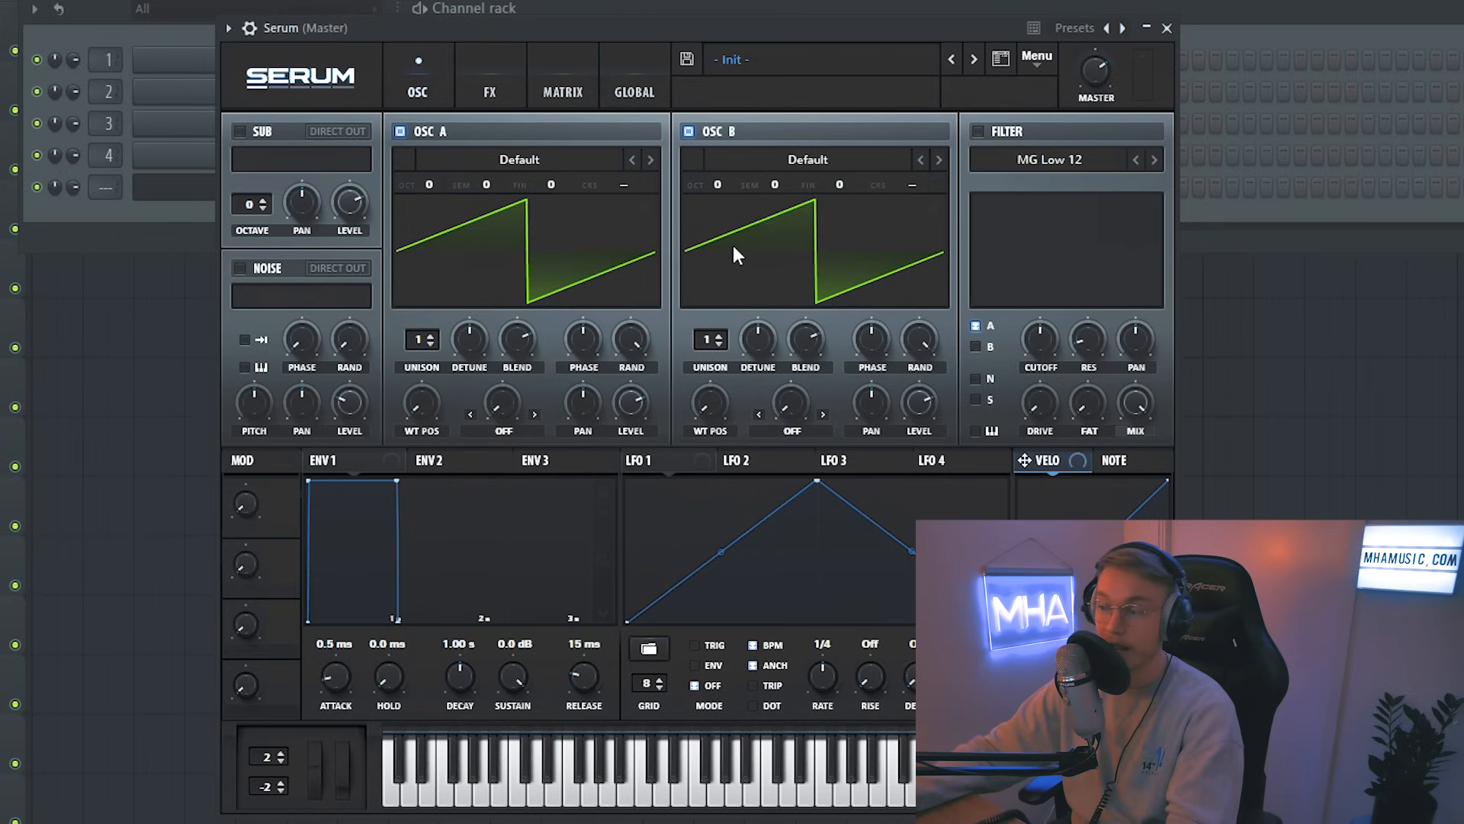
click(939, 159)
click(939, 159)
click(939, 159)
drag(919, 402, 919, 458)
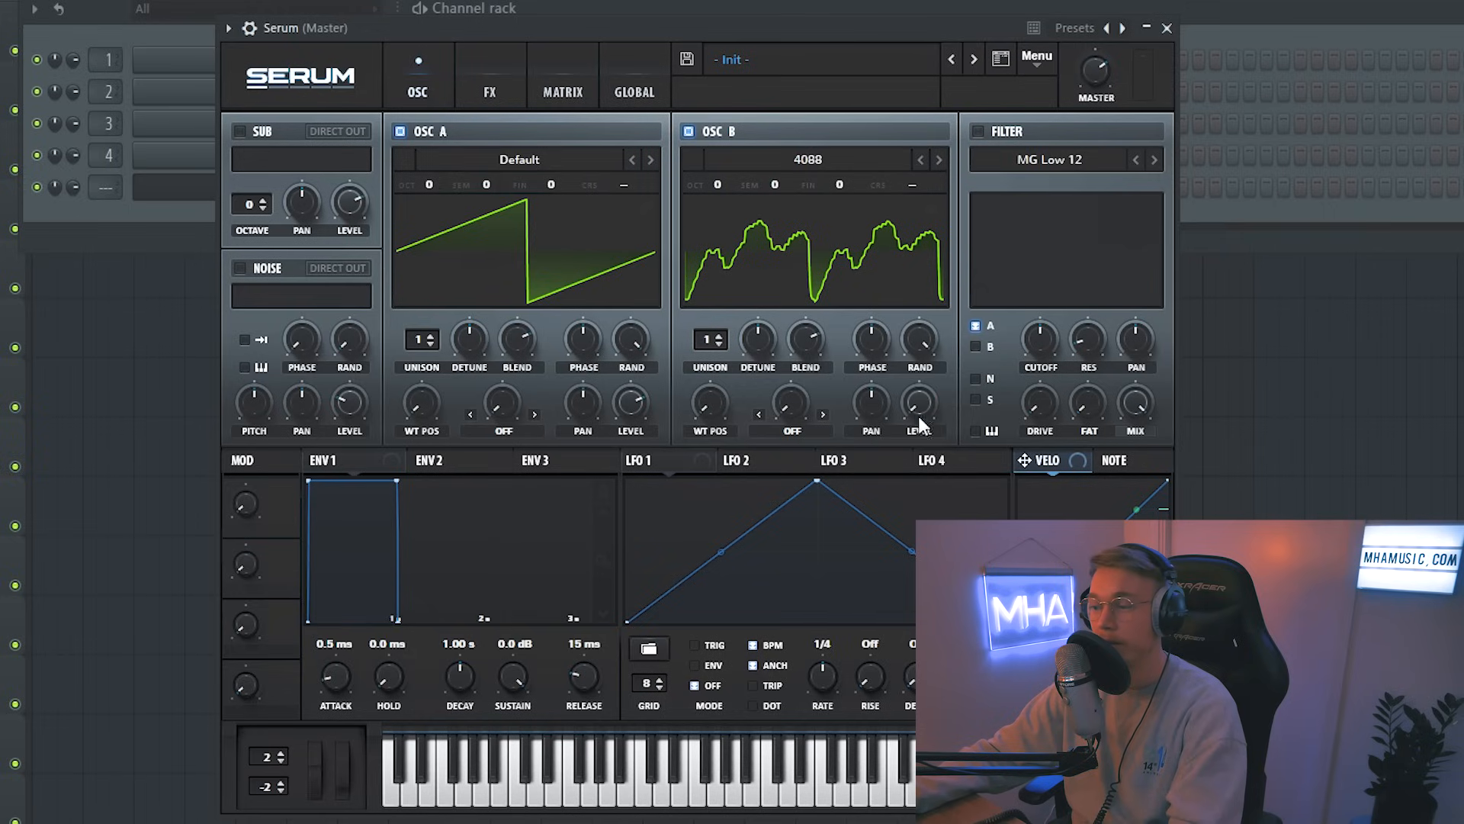
Step: Set OSC A warp to FM (from B) with more warp amount, and raise unison to 10 voices with extra detune
click(504, 431)
click(544, 341)
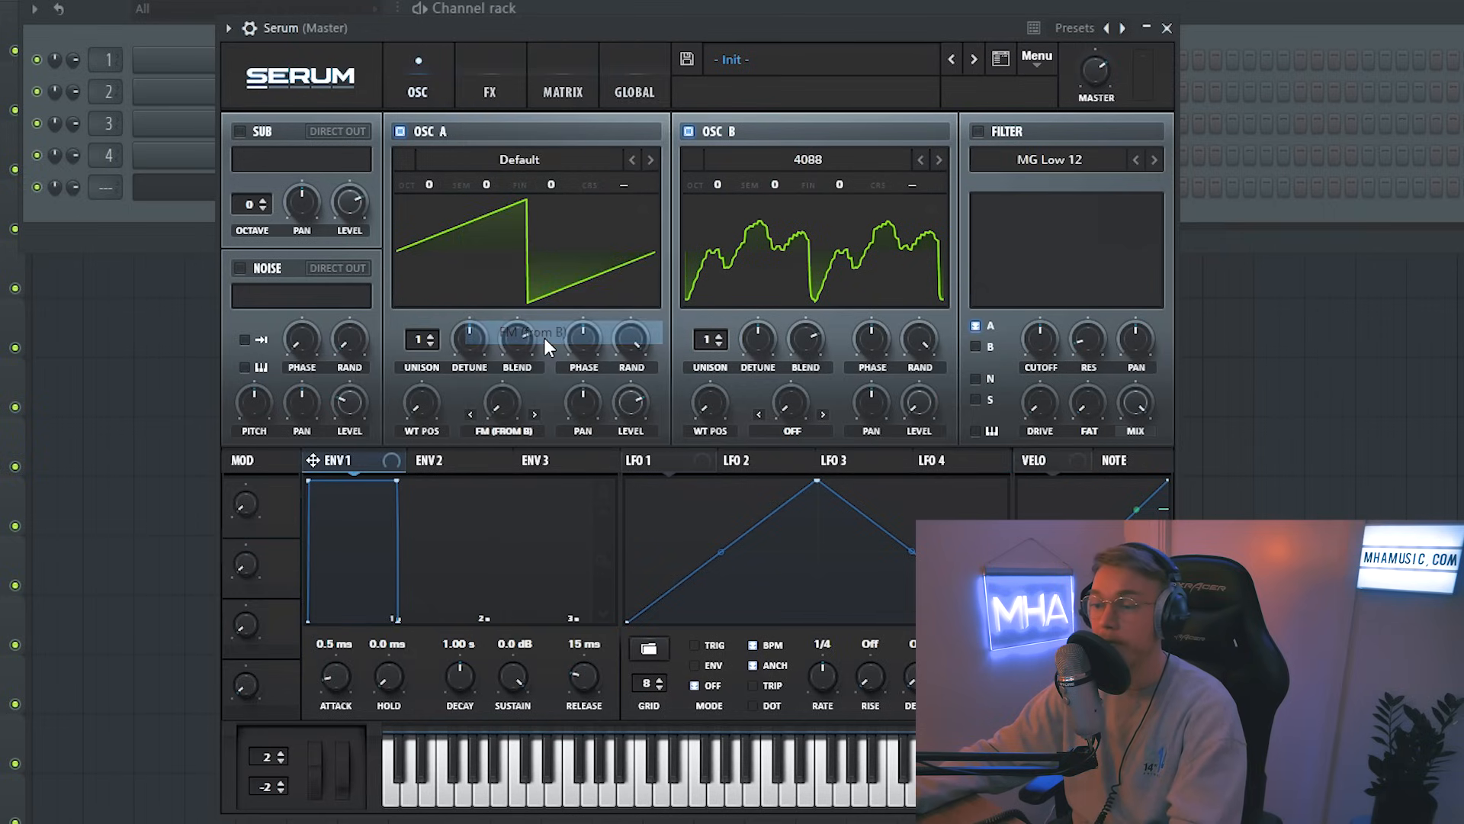
drag(505, 380, 587, 348)
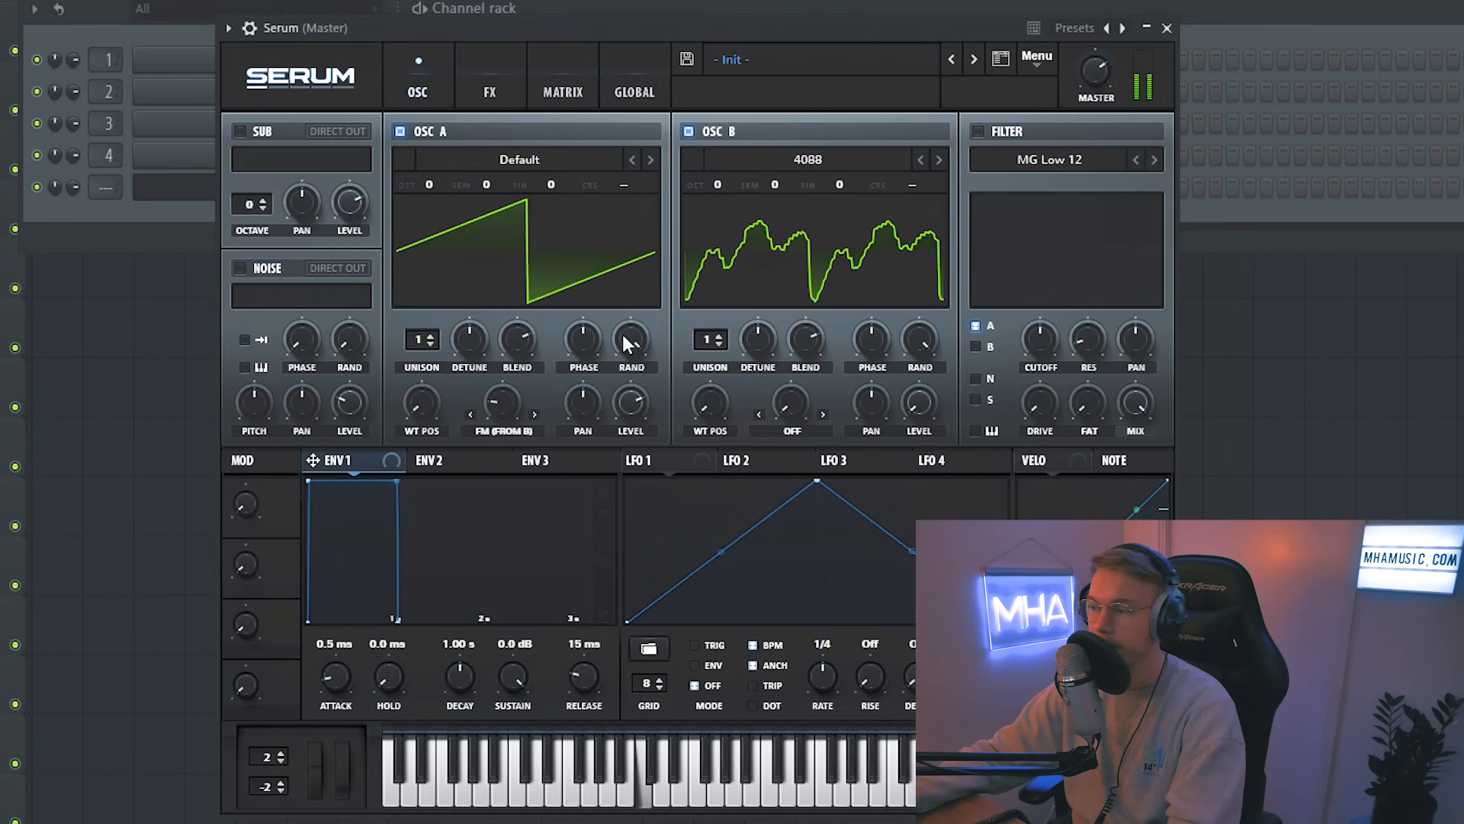
drag(420, 340, 423, 305)
drag(471, 339, 478, 326)
drag(503, 397, 514, 367)
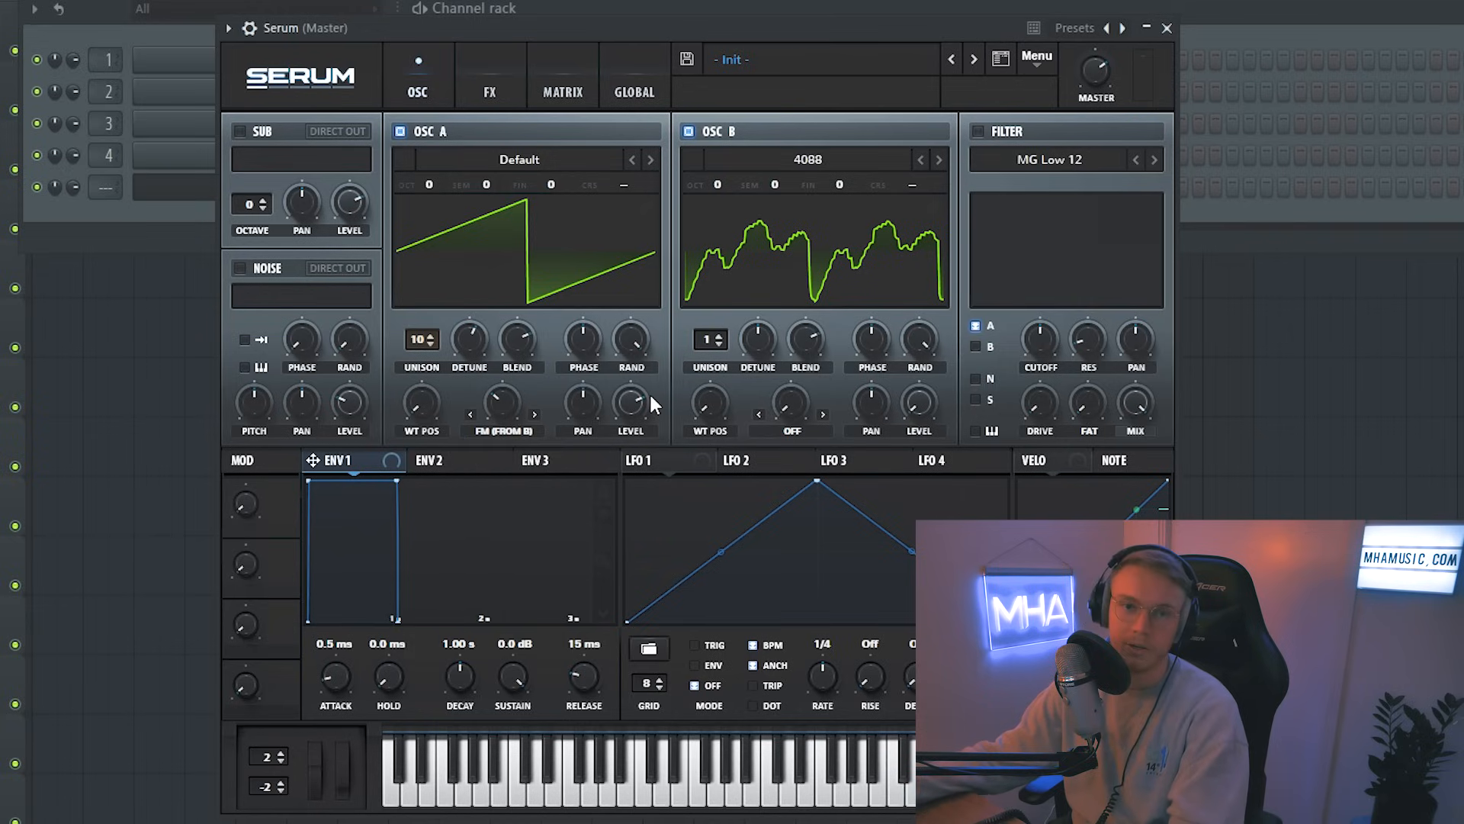
click(520, 428)
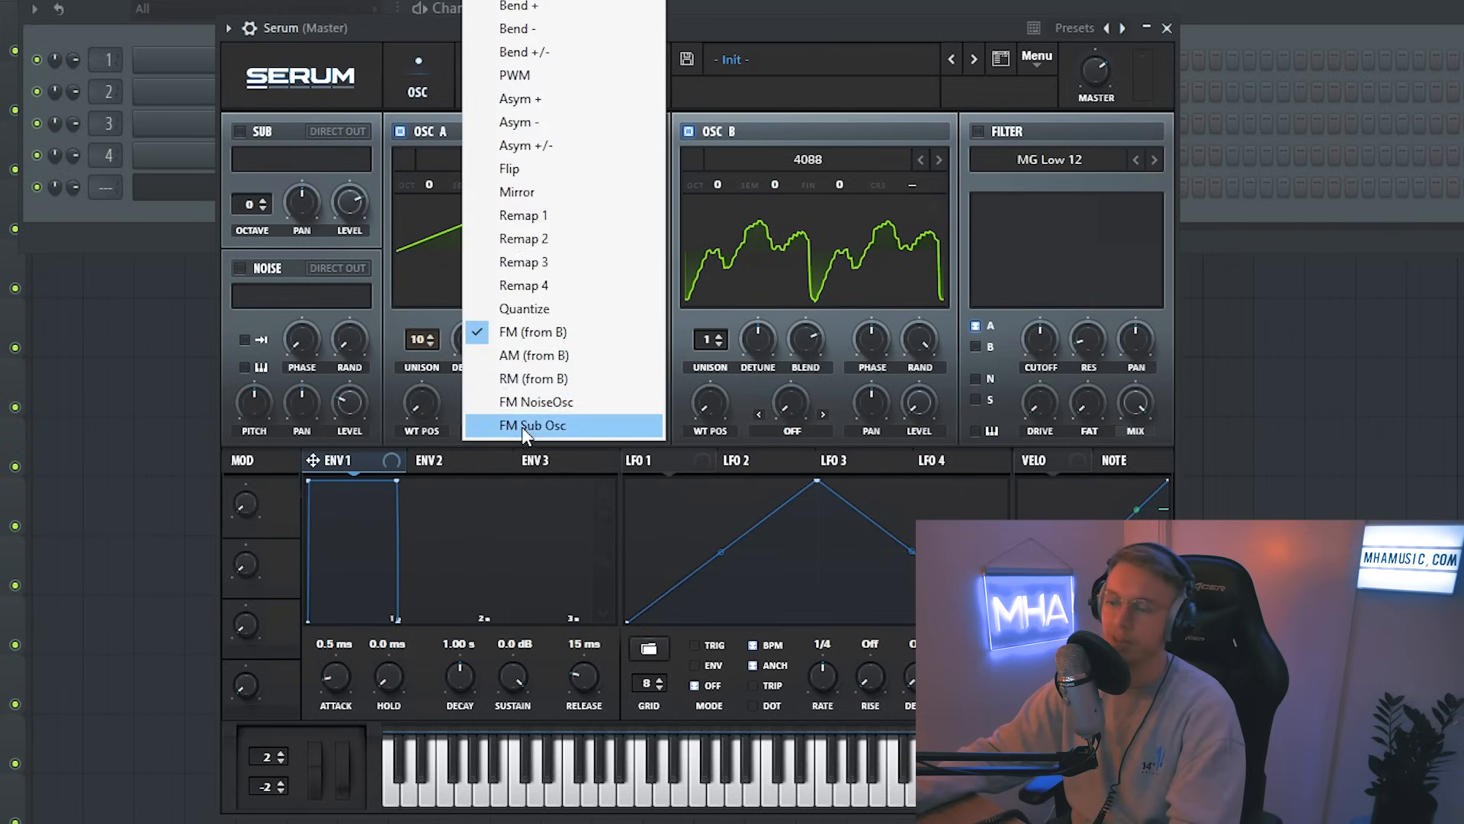
click(777, 28)
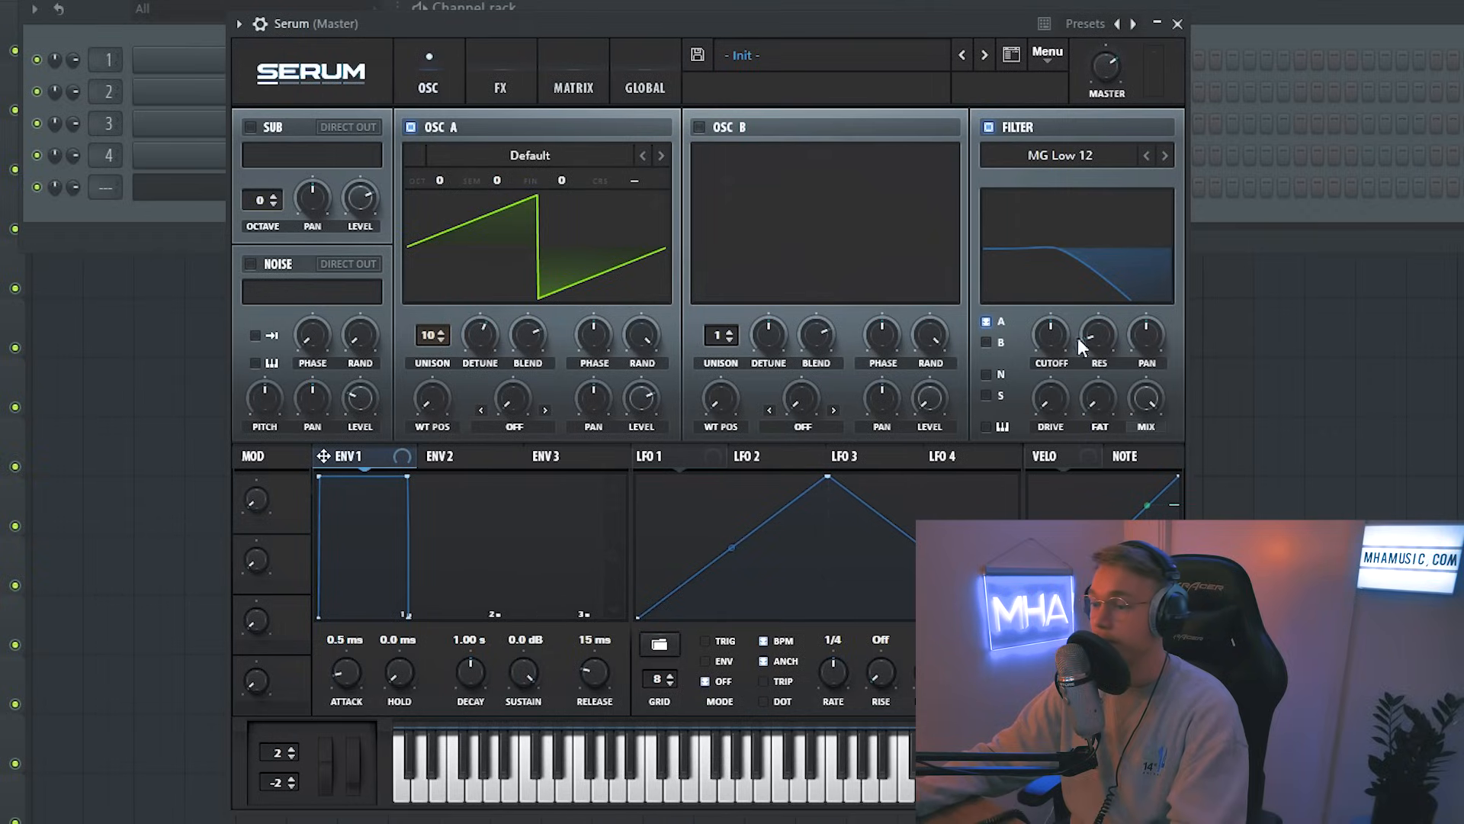
Step: Raise the filter cutoff and route OSC B through the filter
drag(1045, 357, 1060, 313)
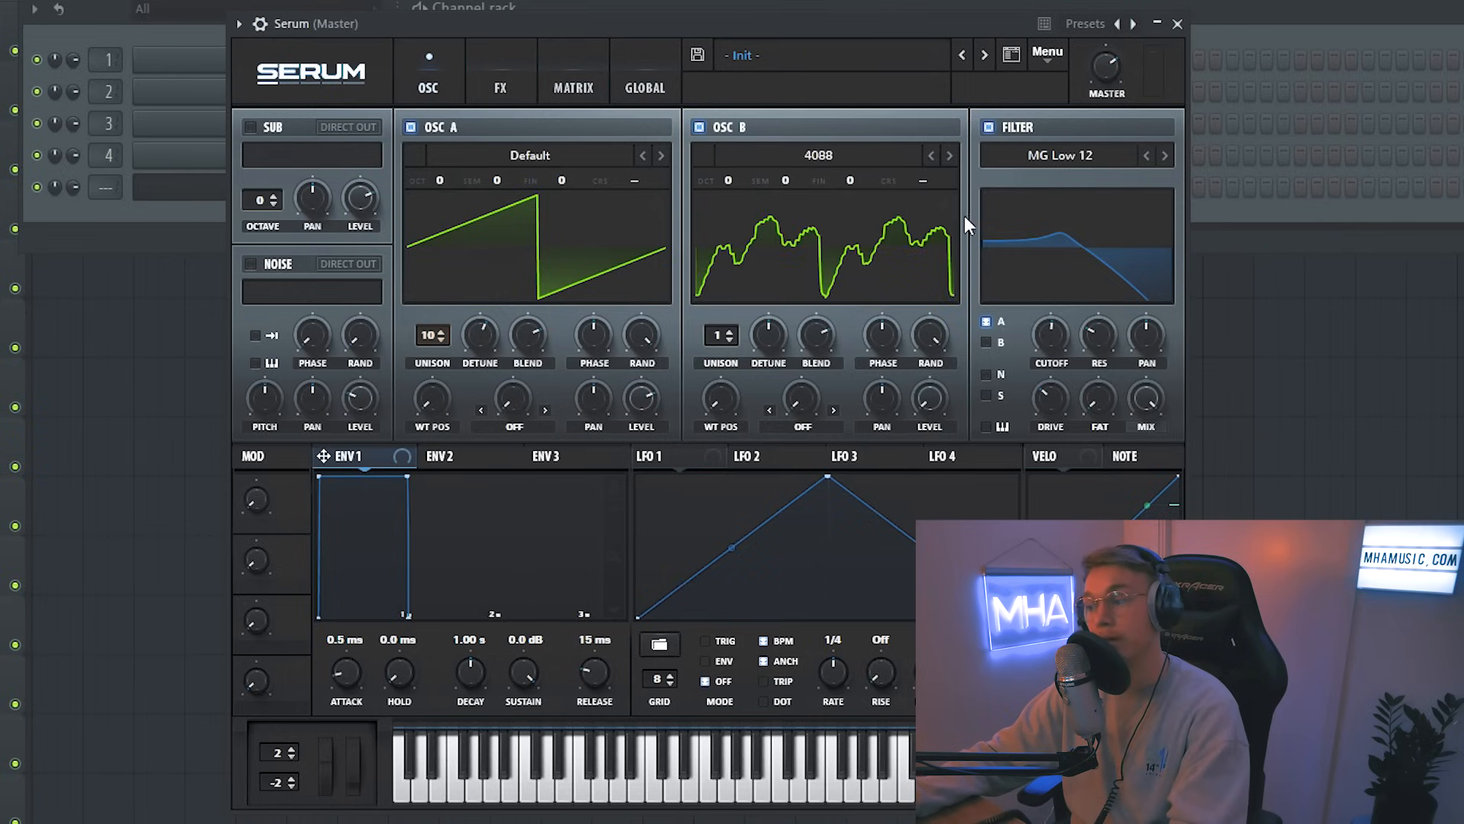
click(986, 343)
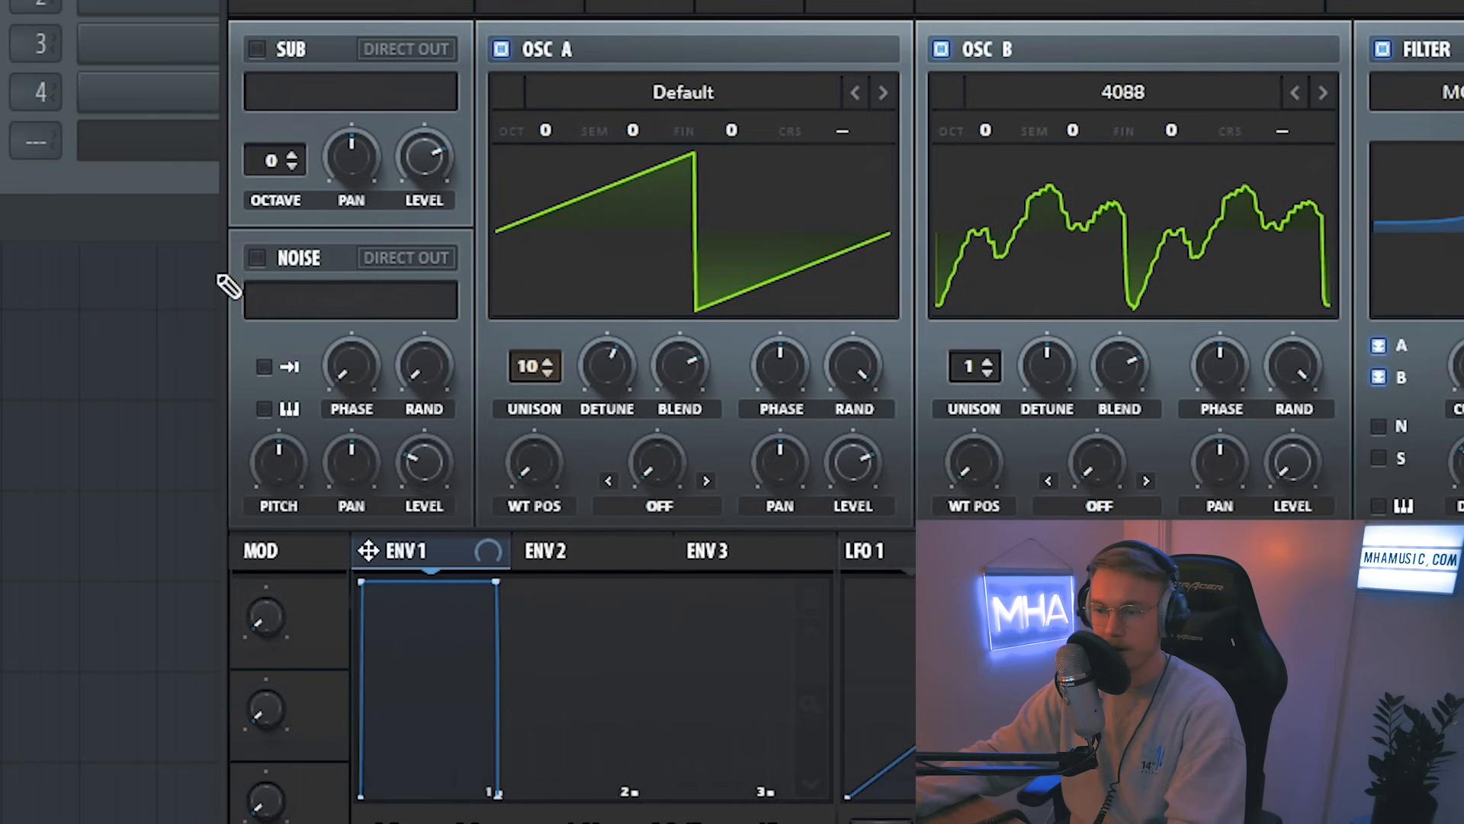
Step: Enable the noise oscillator with AC hum1 and route noise and sub into the filter
click(257, 257)
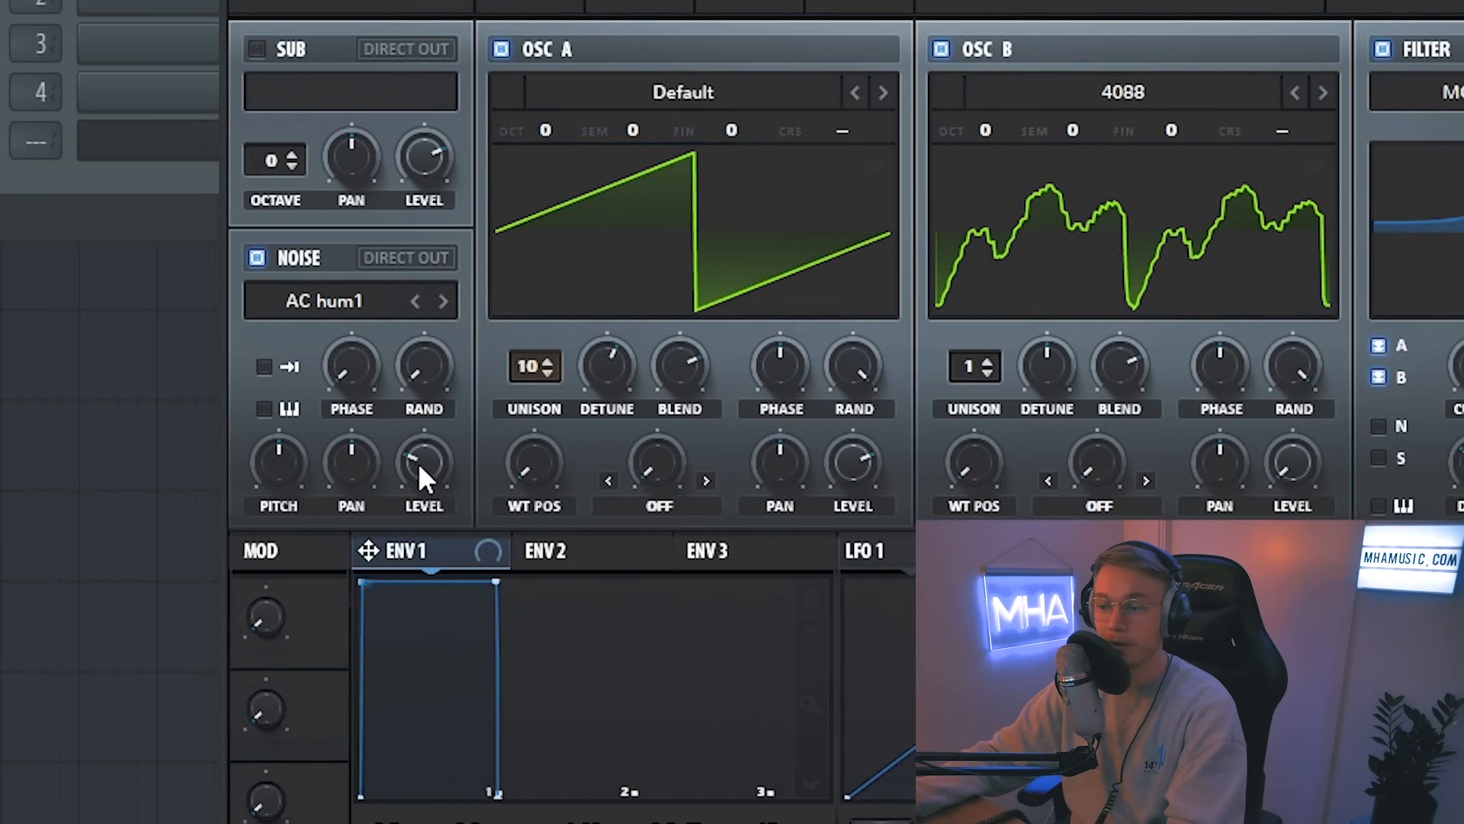
click(1379, 425)
click(1065, 372)
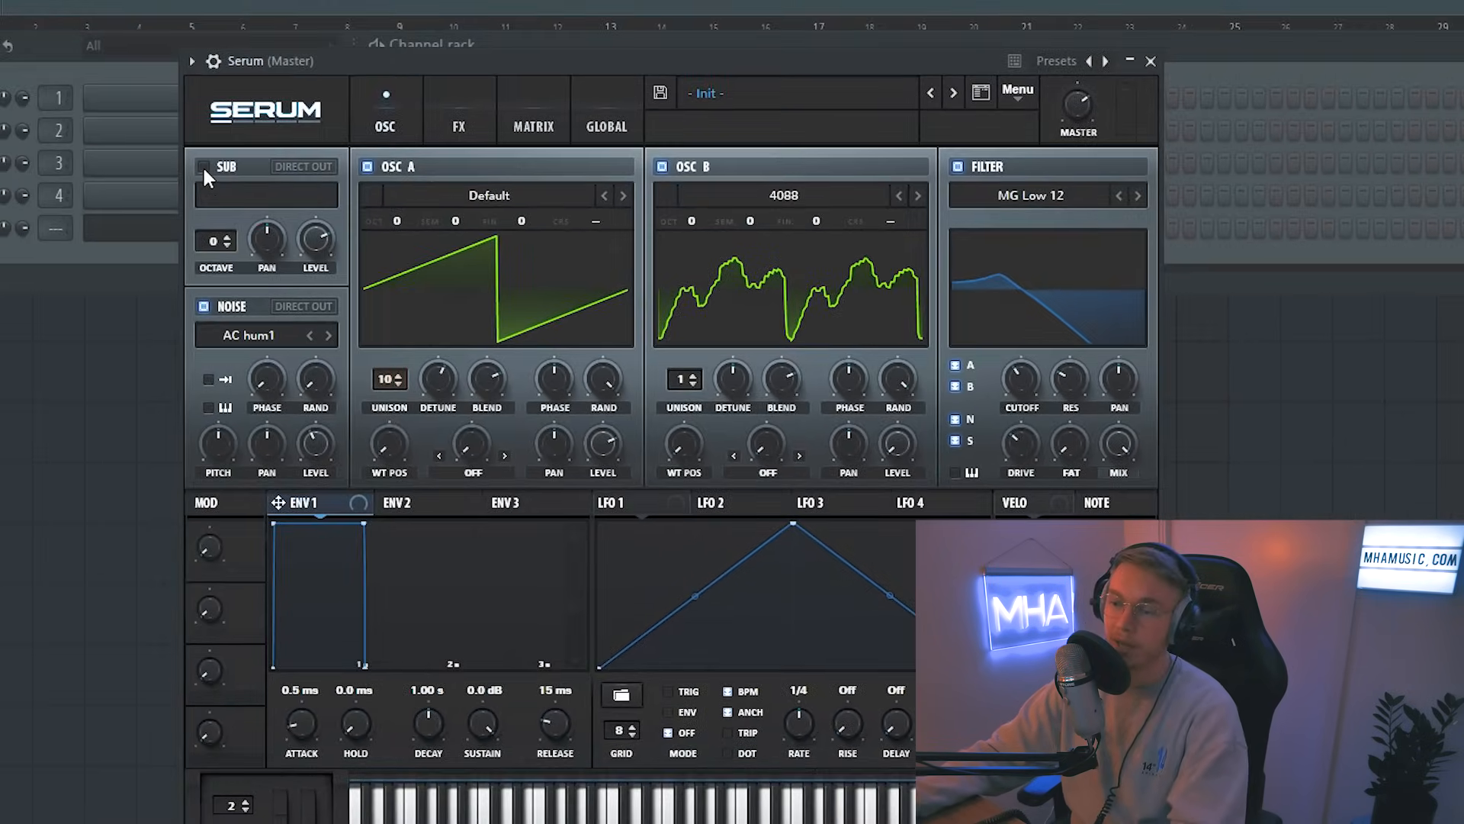
click(204, 167)
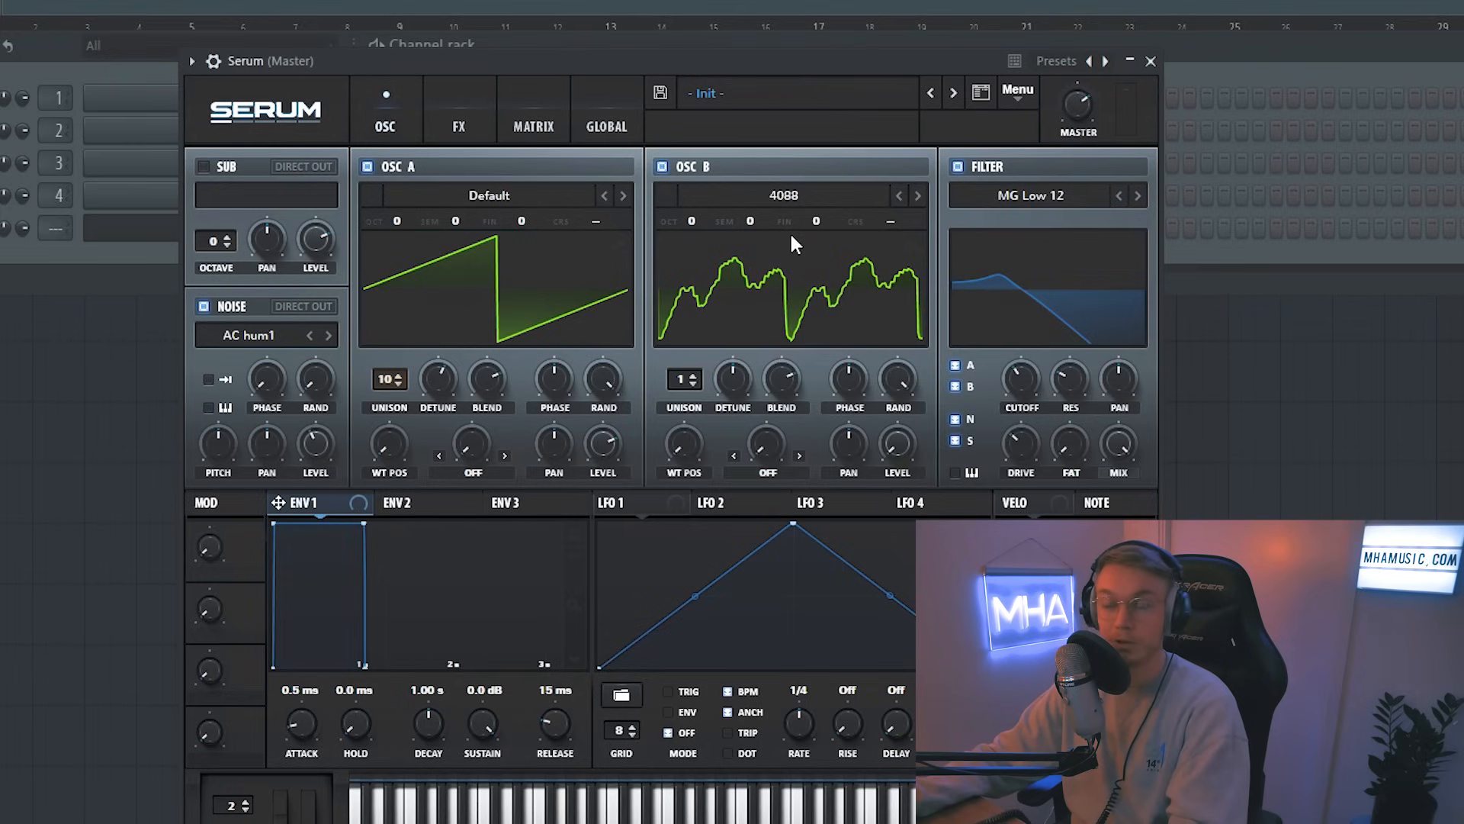
Step: Assign LFO 1 to the filter cutoff and set its rate to 1/16
click(618, 503)
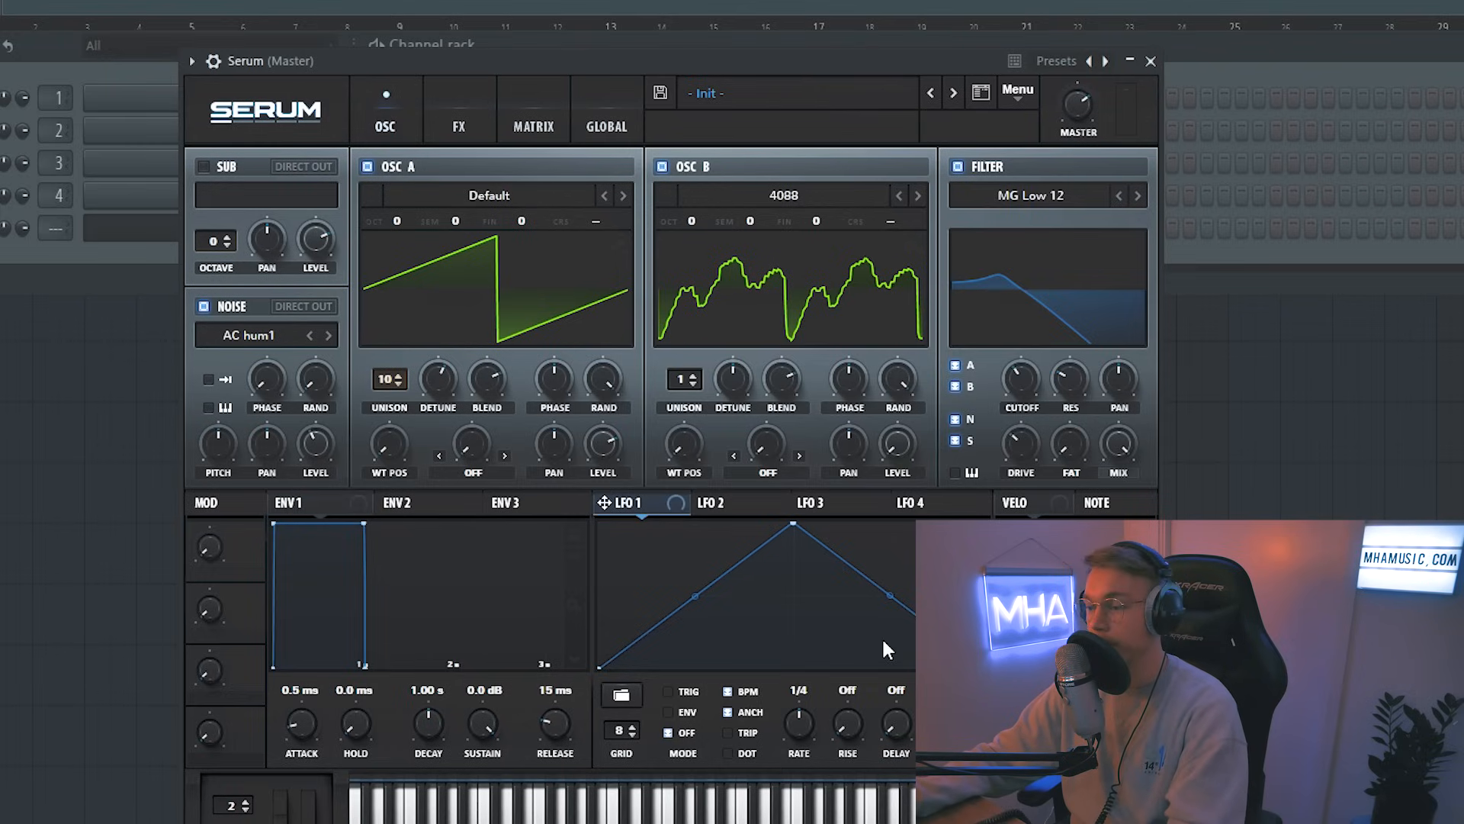
drag(641, 508, 1023, 488)
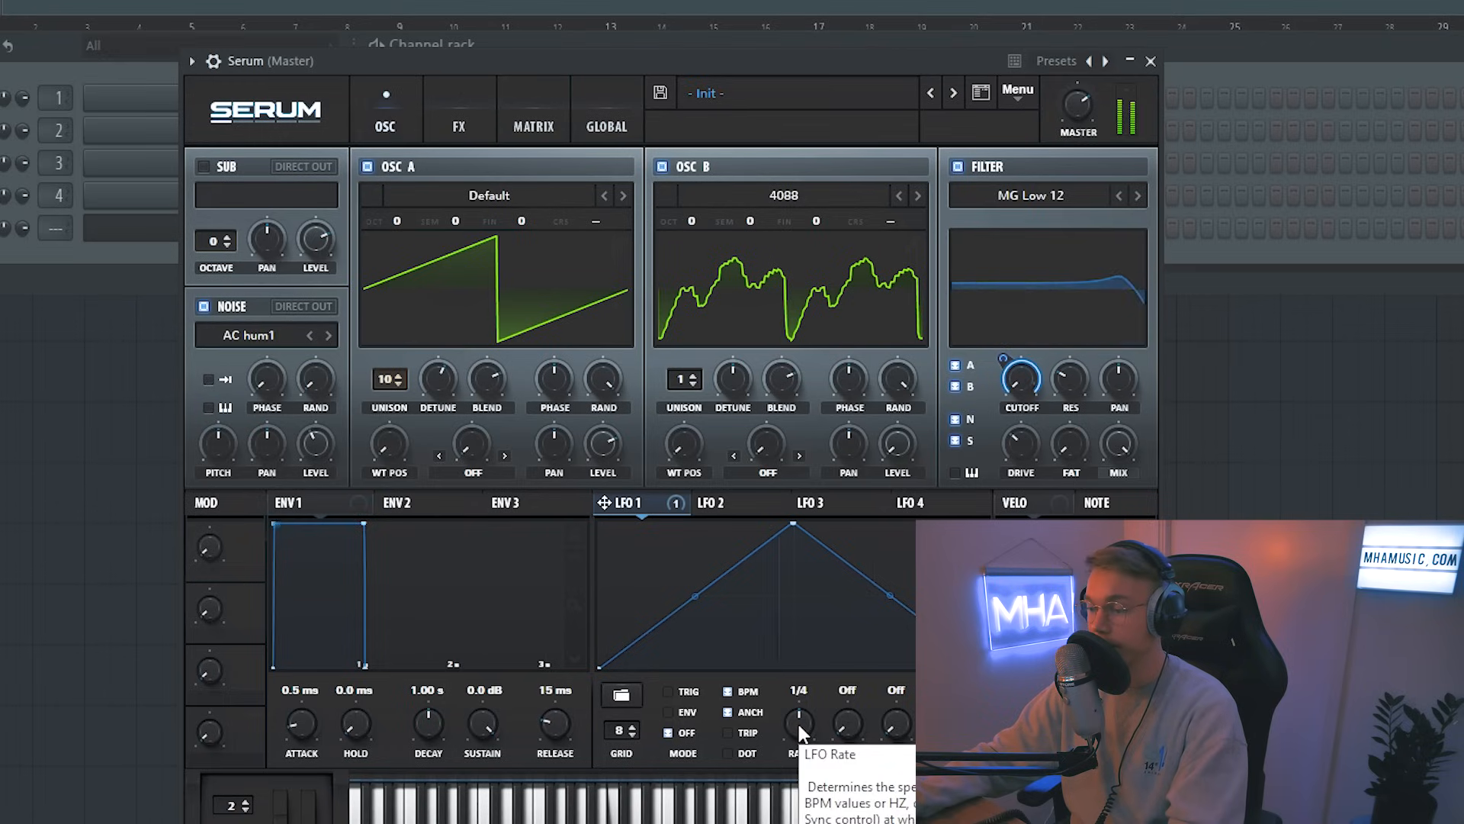
drag(803, 729, 811, 700)
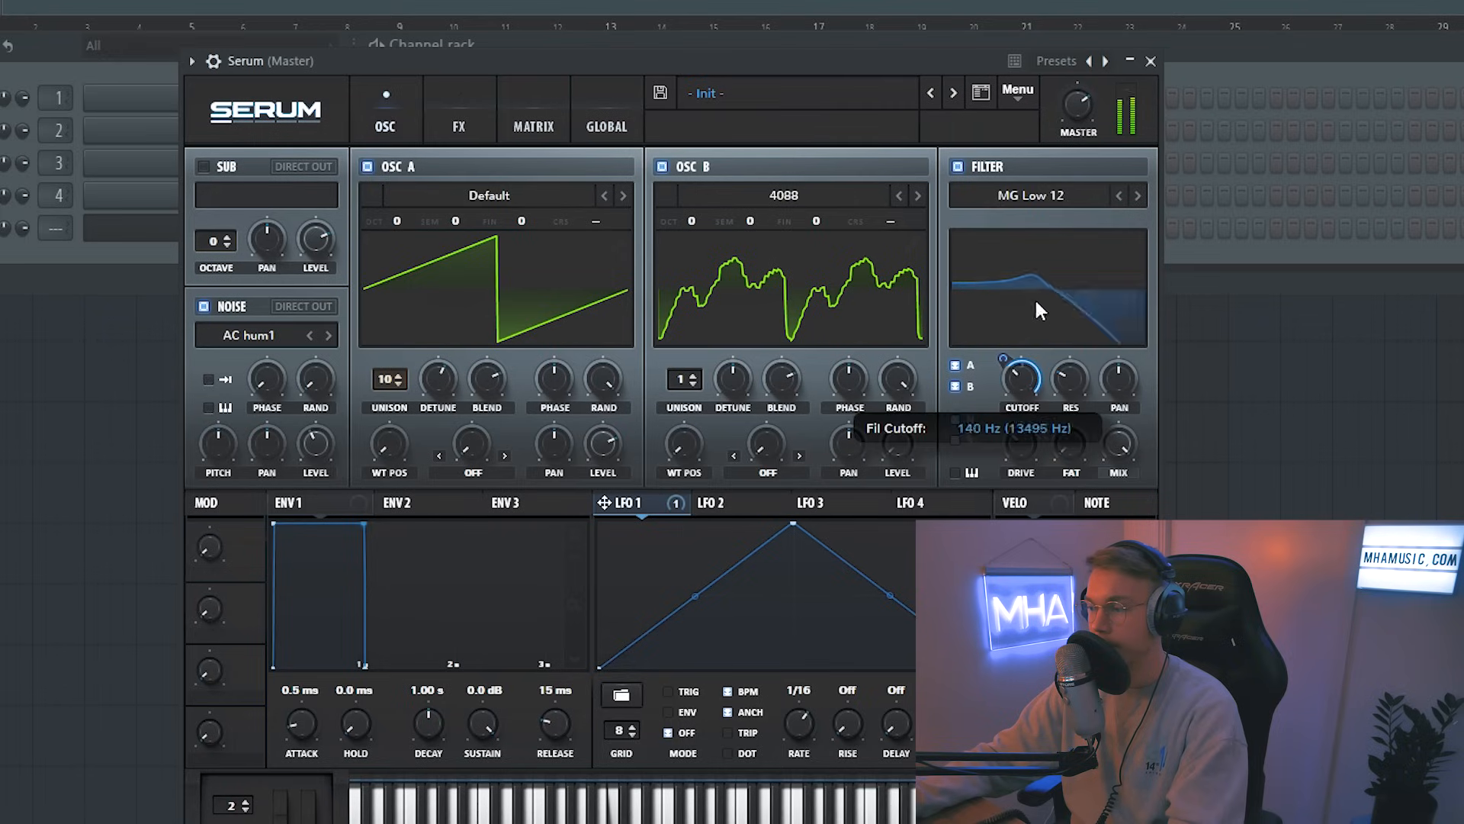
Step: Assign ENV 2 to the filter cutoff with sustain at 0.00% and decay about 470 ms
click(412, 502)
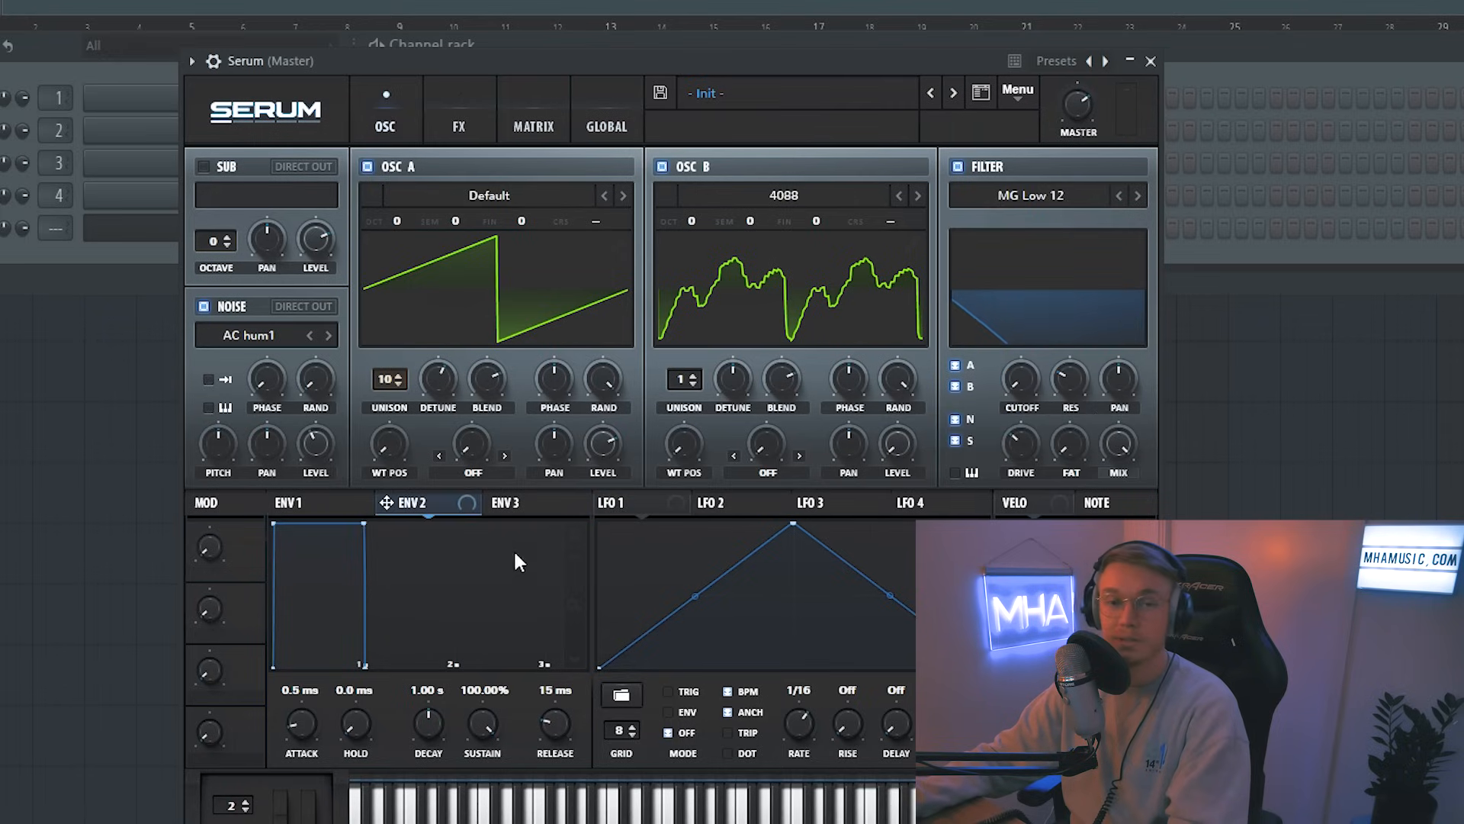
drag(386, 502, 1018, 370)
drag(477, 730, 431, 752)
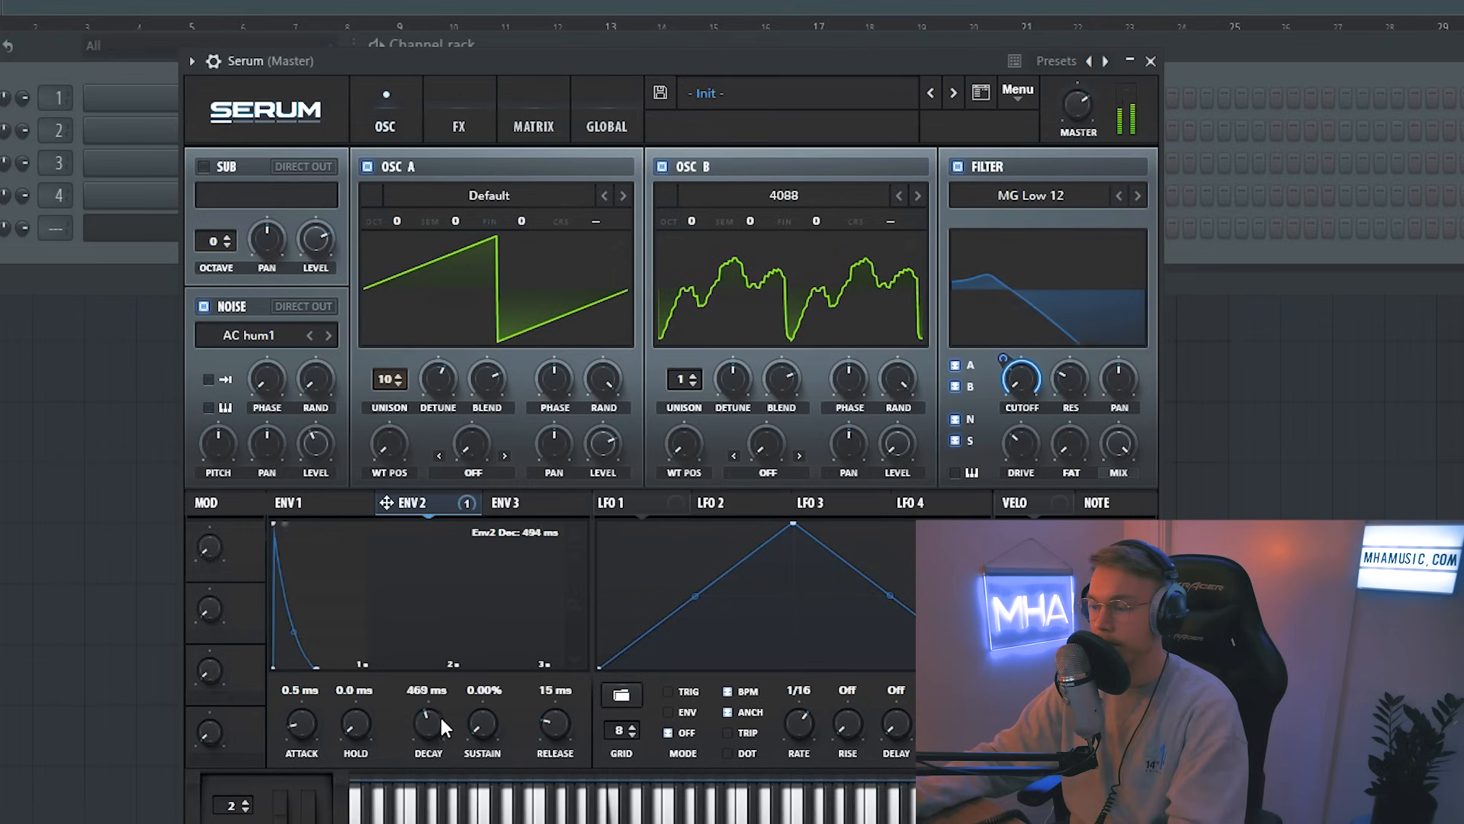
Step: Shape ENV 1 with about 4.2 ms attack, 20 ms decay and 290 ms release
click(293, 502)
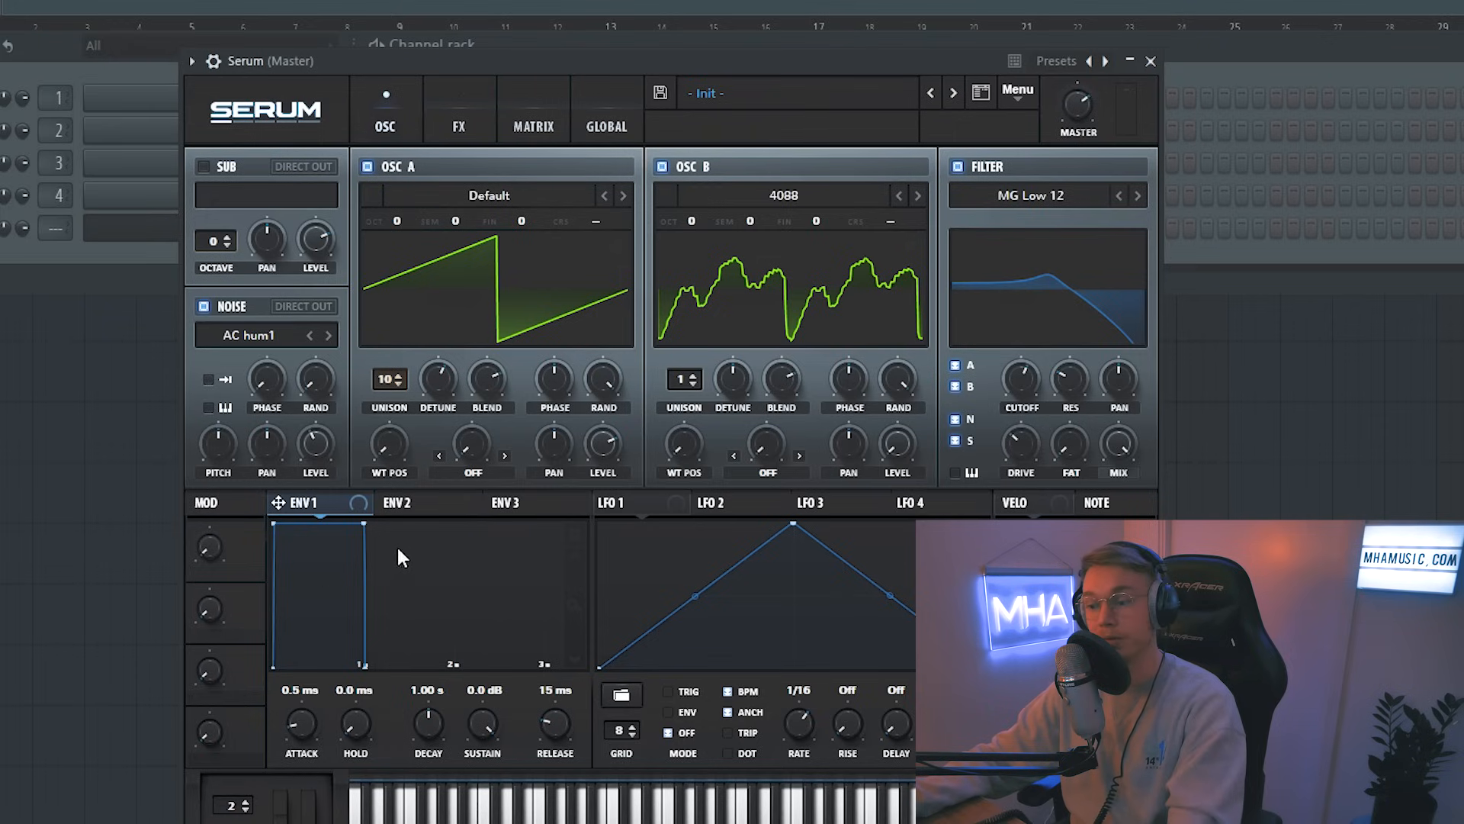
mouse_move(305, 718)
mouse_down()
mouse_move(312, 693)
mouse_move(310, 720)
mouse_up()
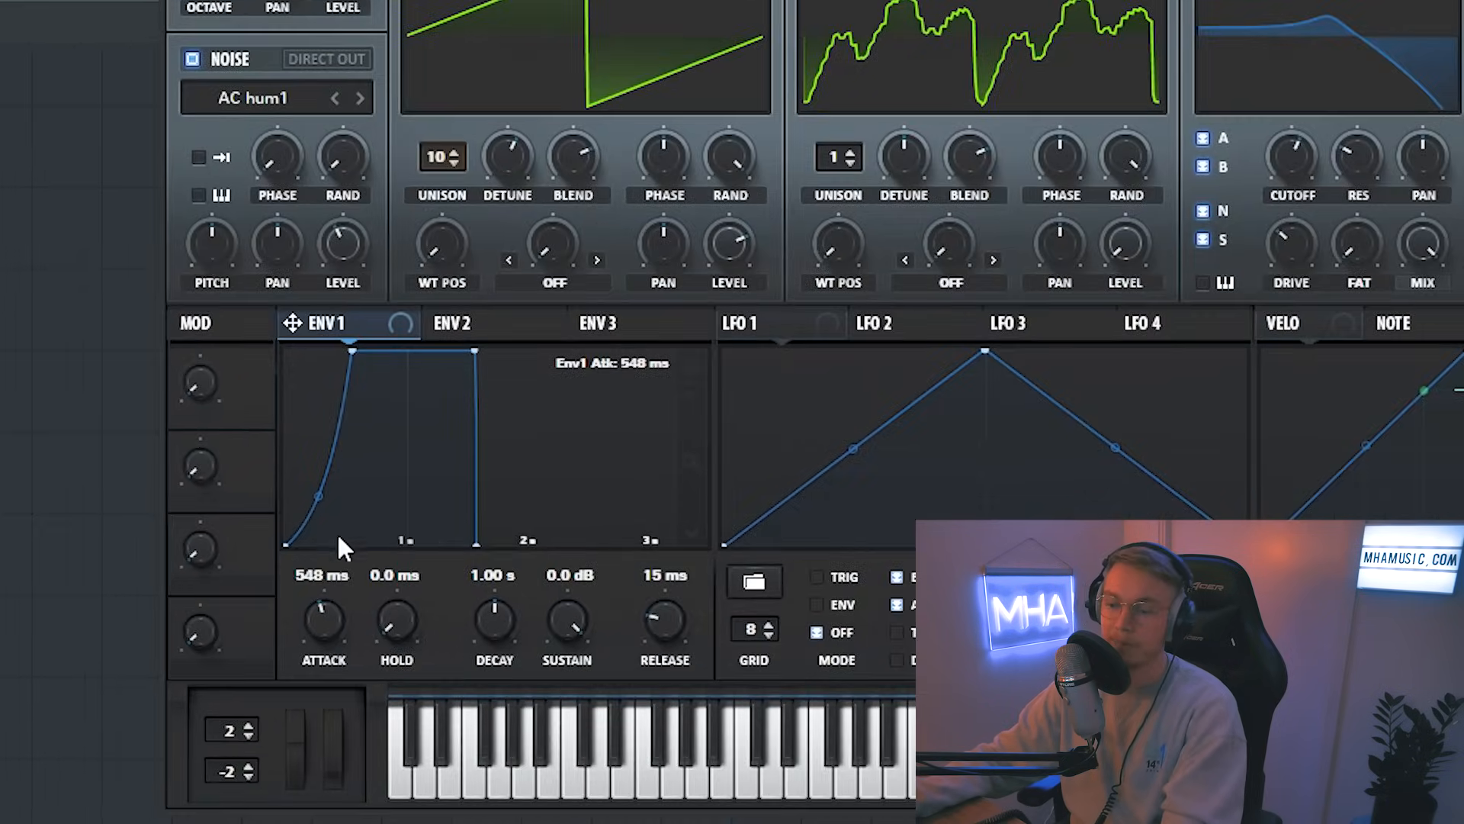
drag(319, 496, 320, 556)
drag(324, 402, 328, 431)
drag(664, 619, 640, 557)
drag(513, 630, 502, 681)
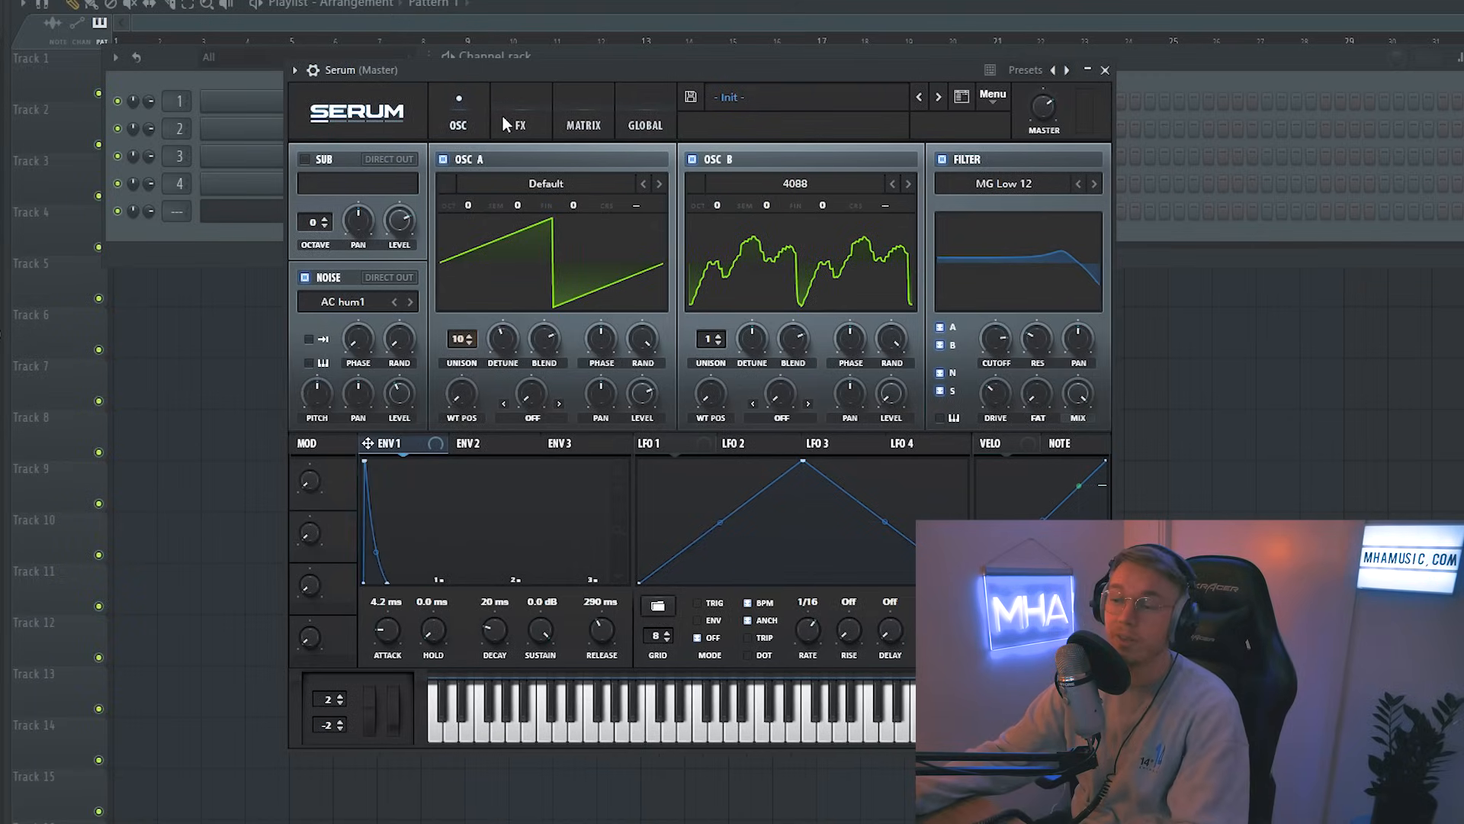
Step: Open the effects page and enable Distortion
click(514, 118)
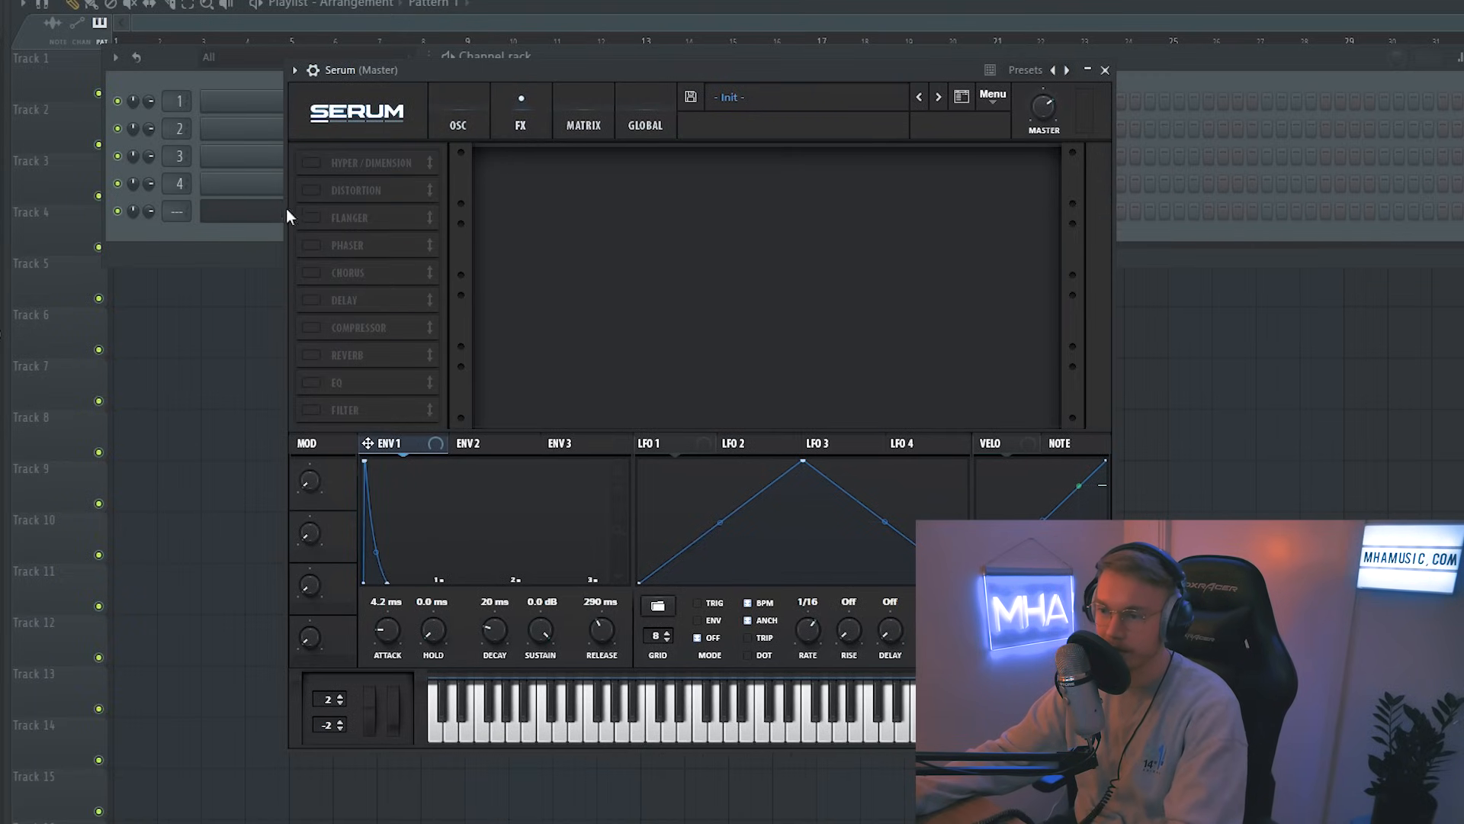
click(310, 163)
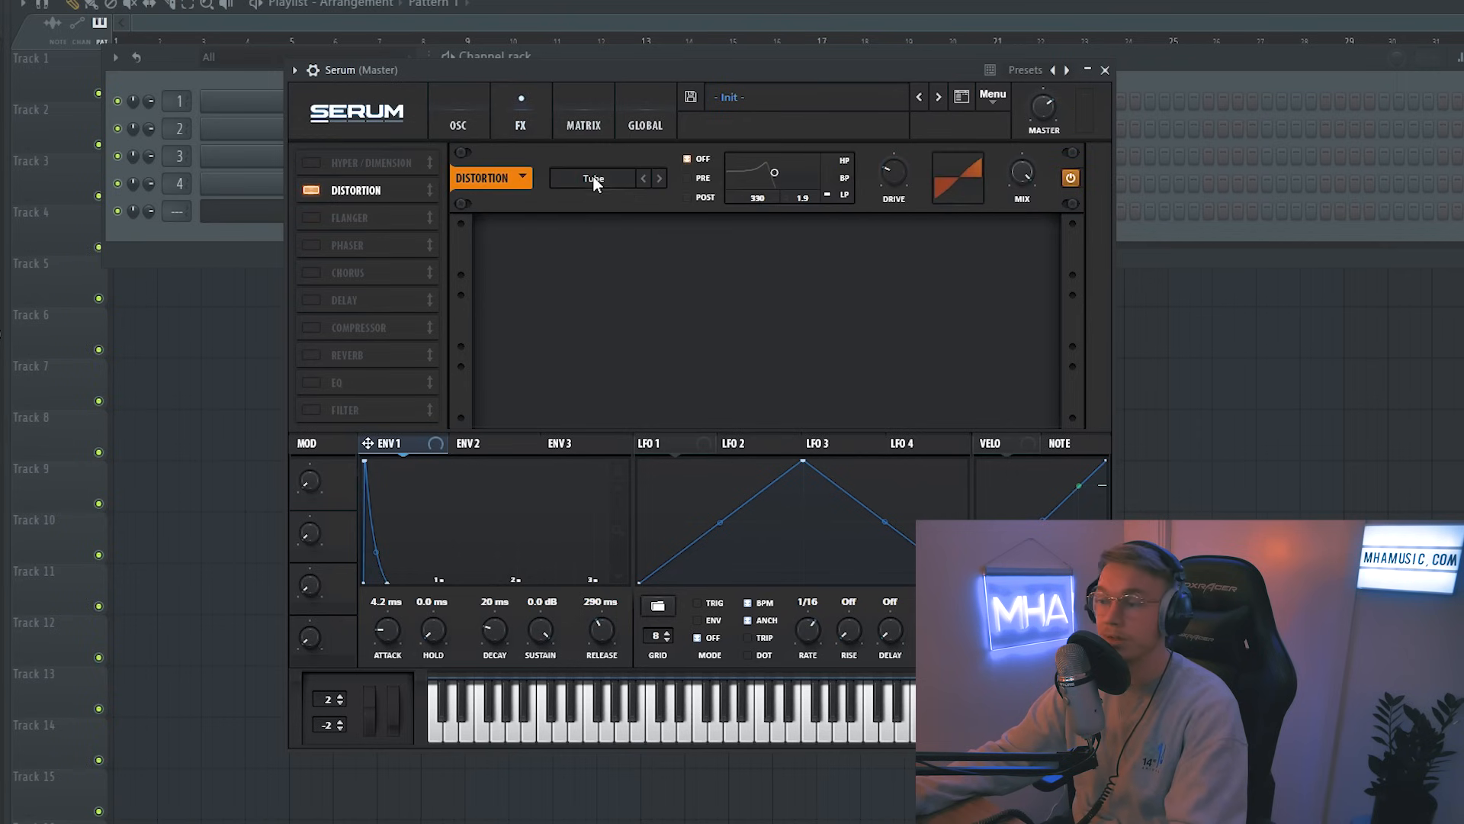
click(599, 178)
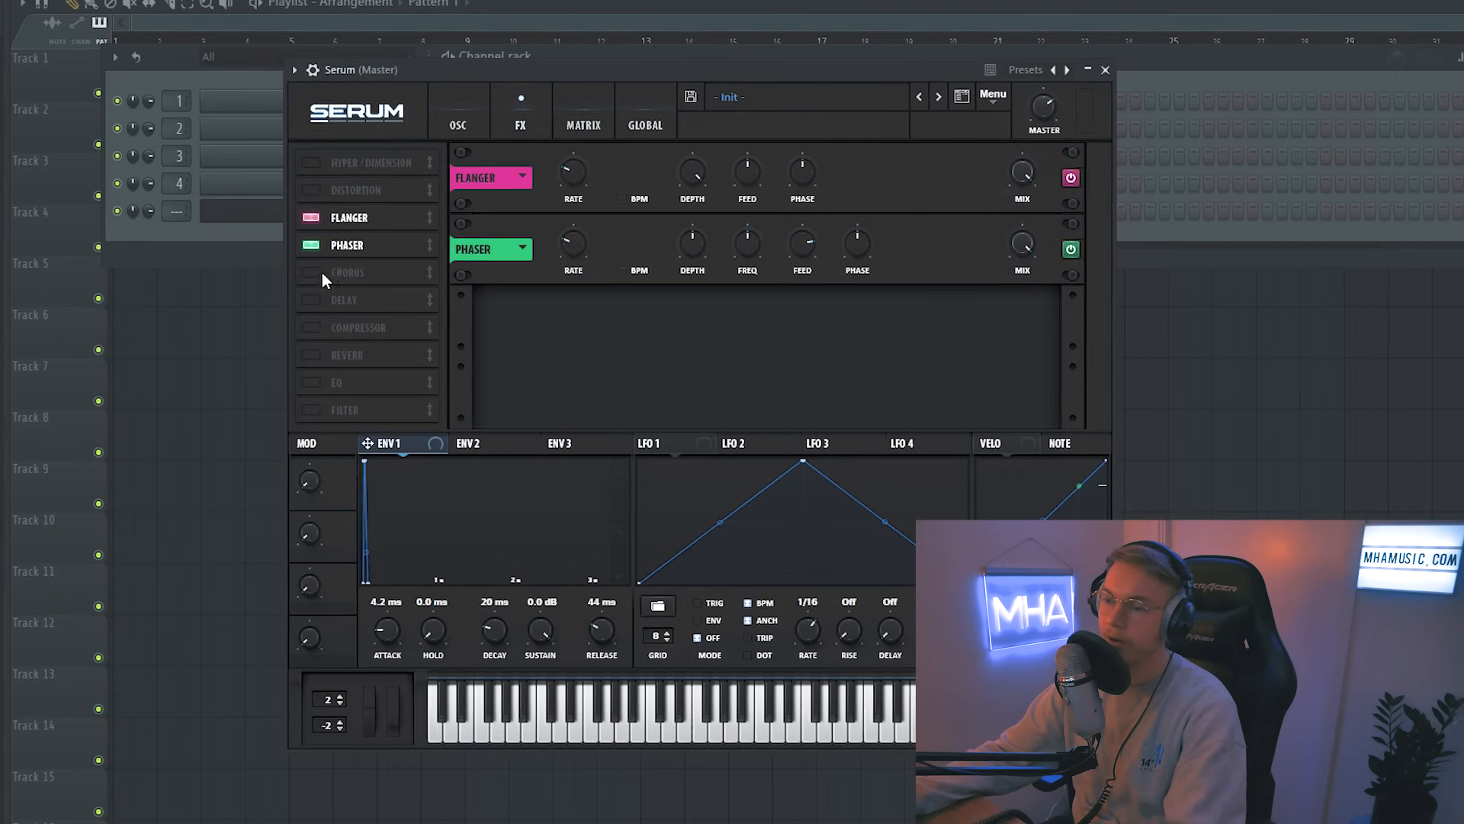
click(311, 273)
click(311, 300)
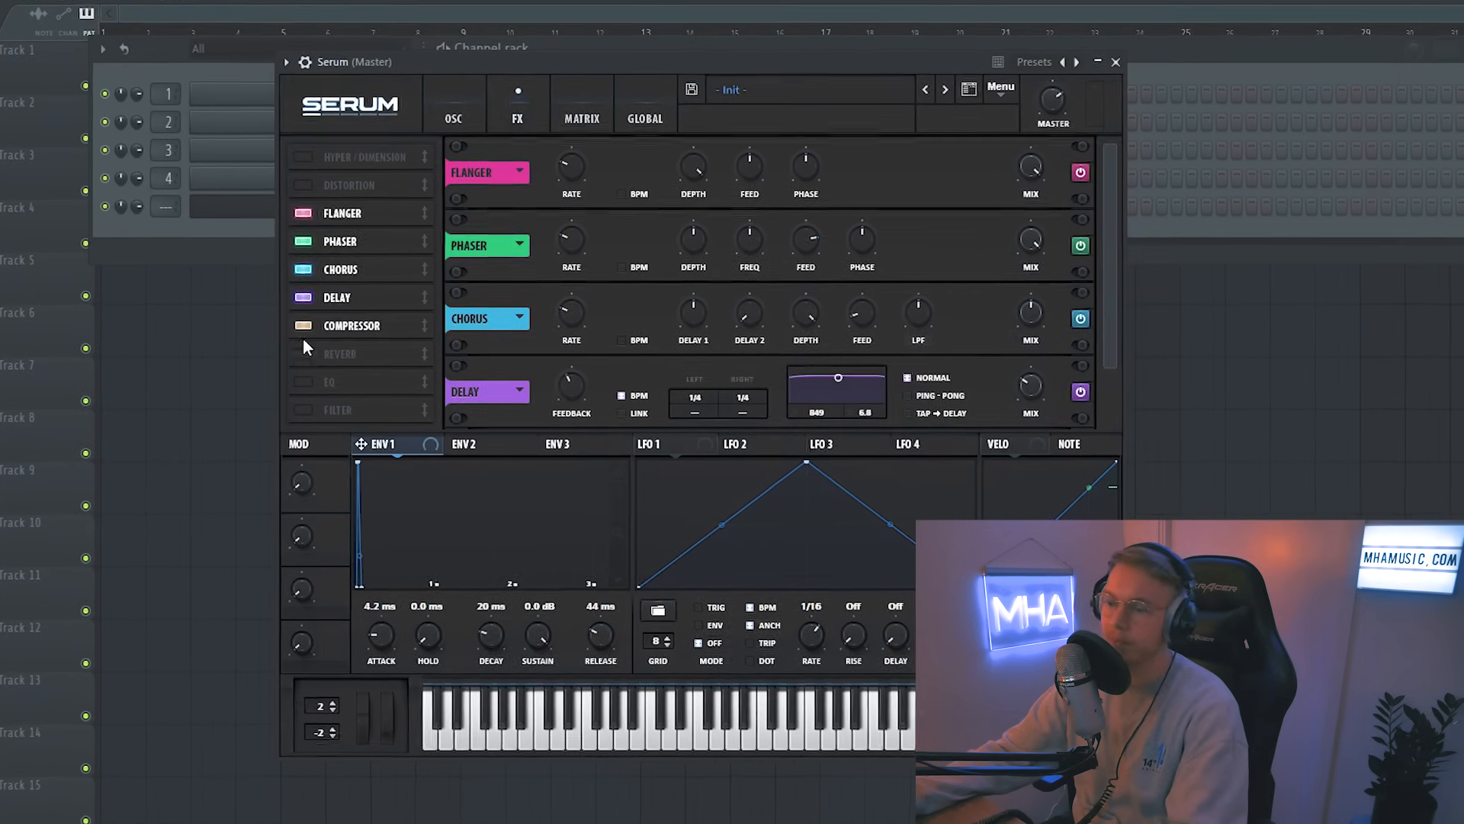
click(303, 353)
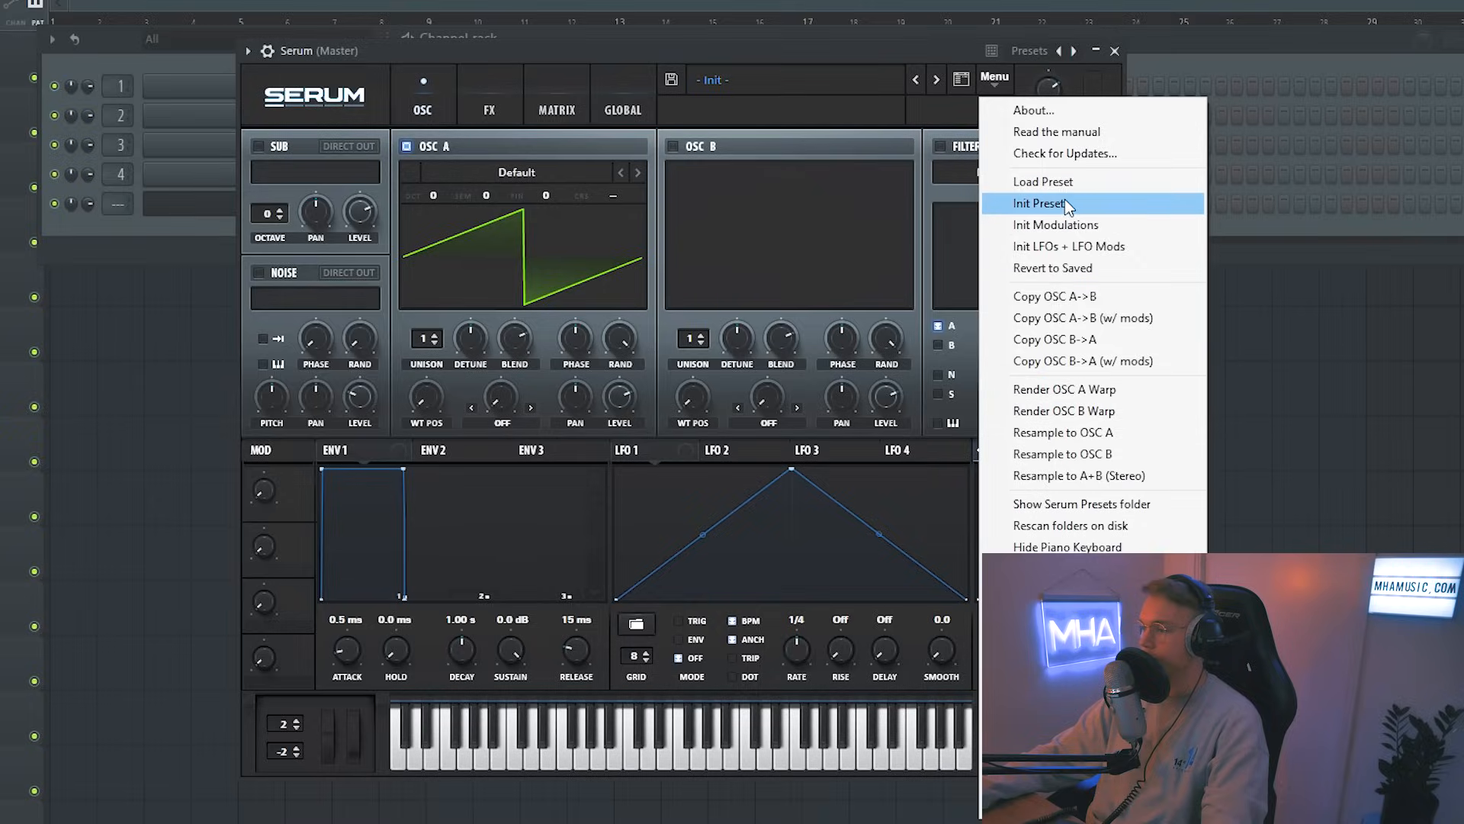
Step: Reset the synth to the Init preset and set Osc A's octave to -2
click(1065, 203)
drag(702, 49, 681, 44)
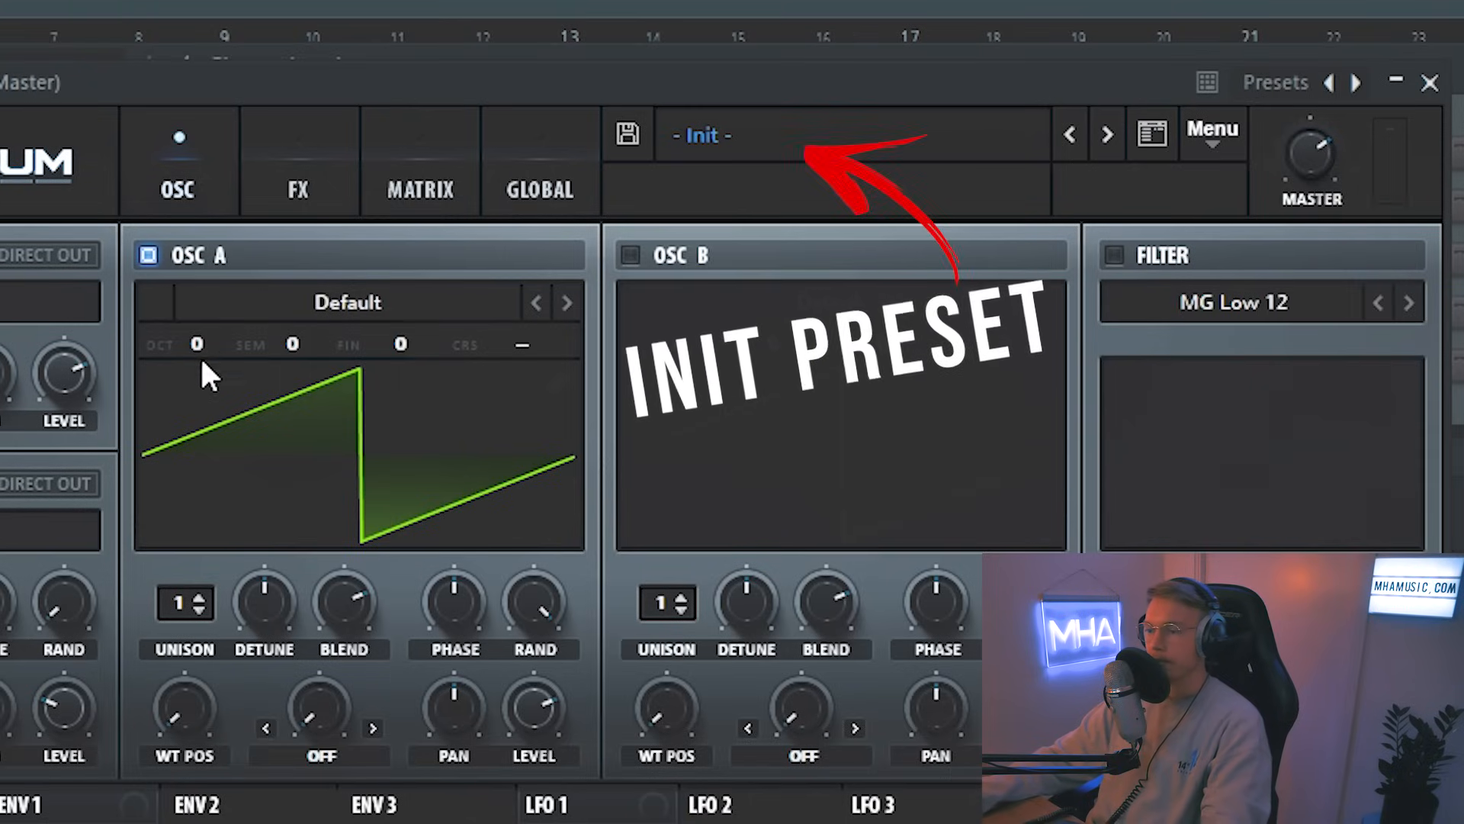
drag(415, 193, 418, 244)
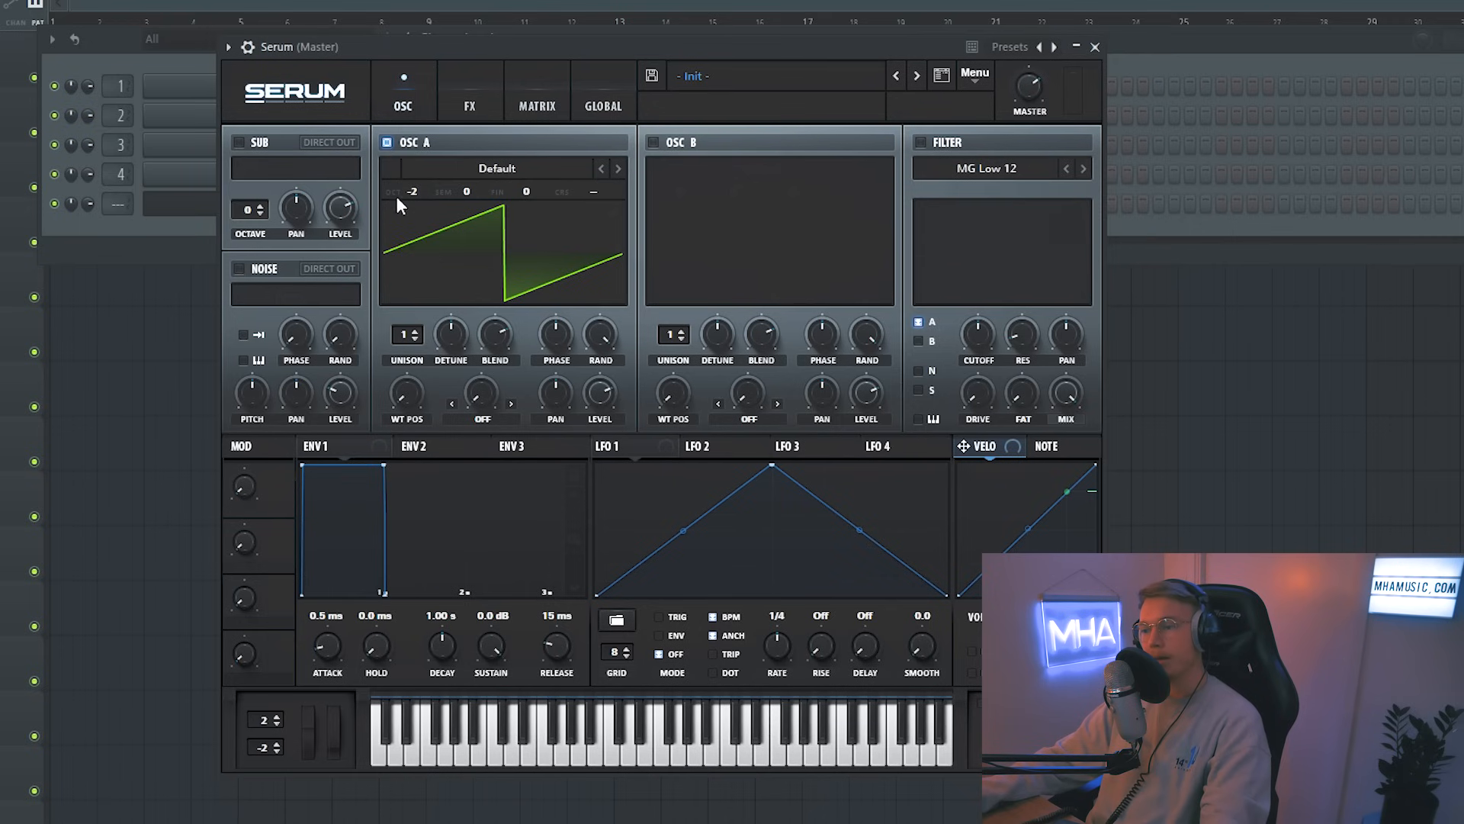
Step: Set Osc A's unison to 16 voices and lower its detune
drag(488, 38, 477, 33)
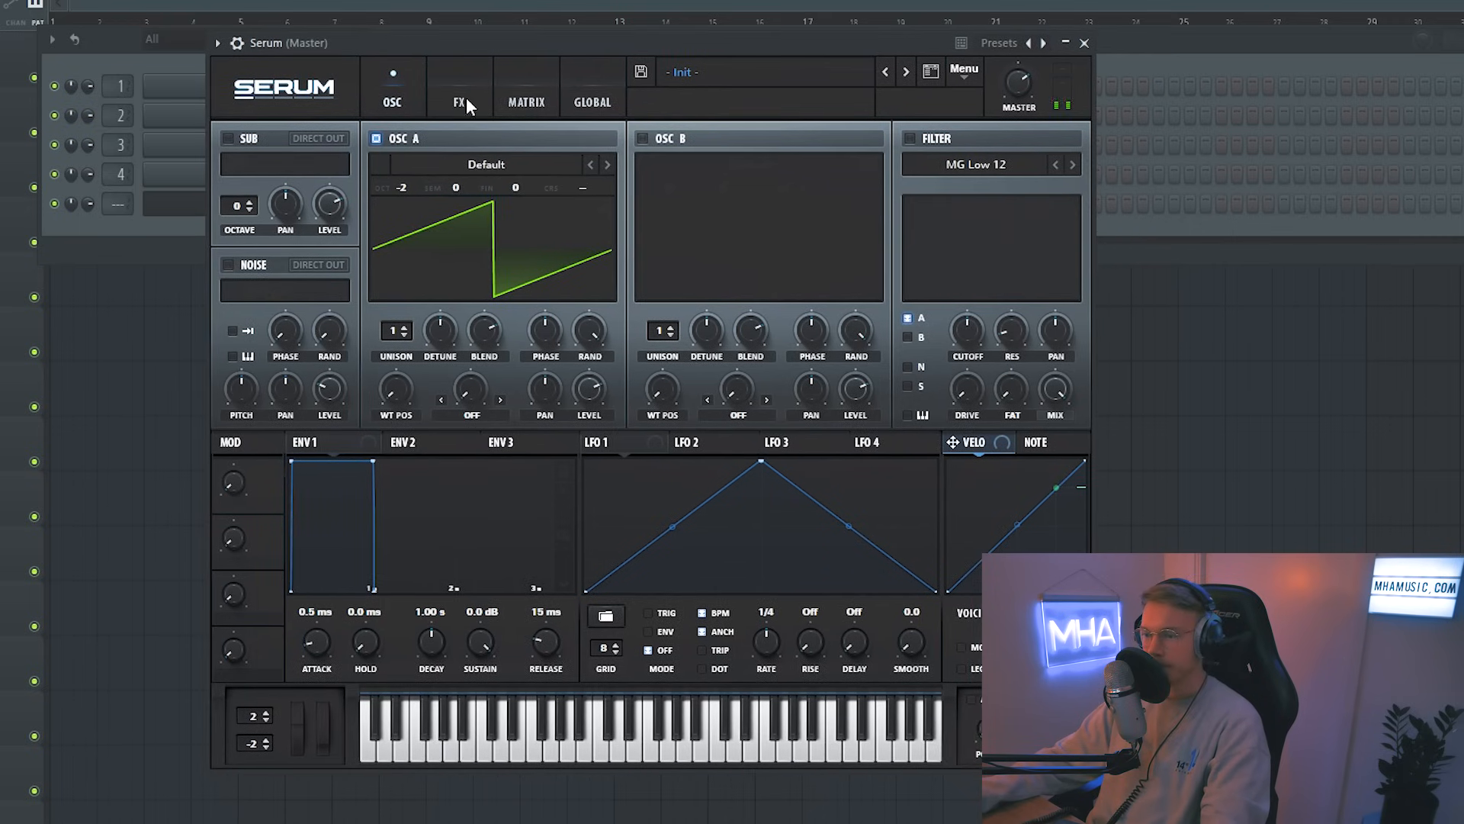
drag(398, 331, 416, 209)
drag(390, 331, 430, 226)
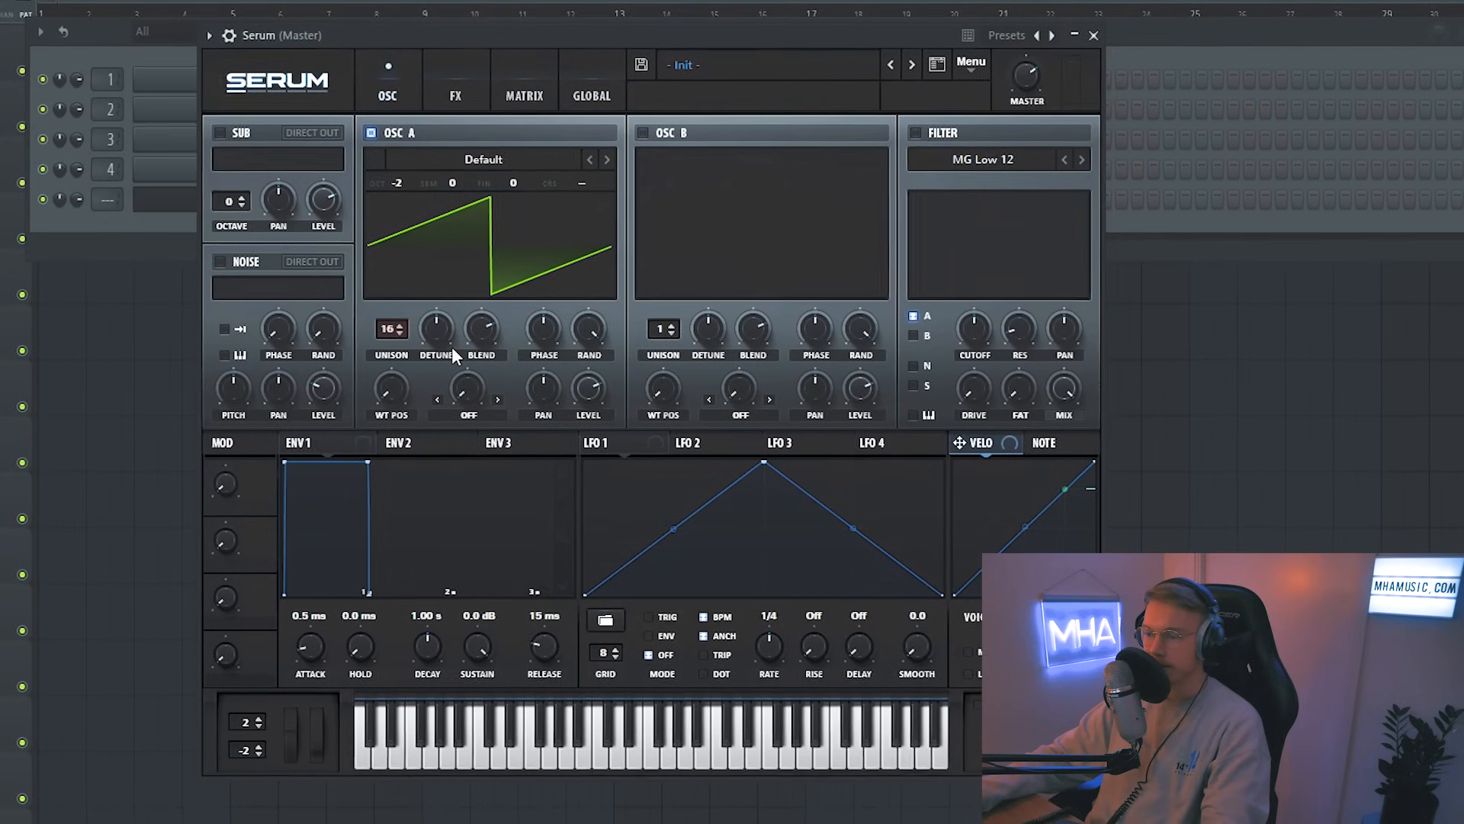
drag(439, 331, 440, 368)
drag(506, 35, 505, 26)
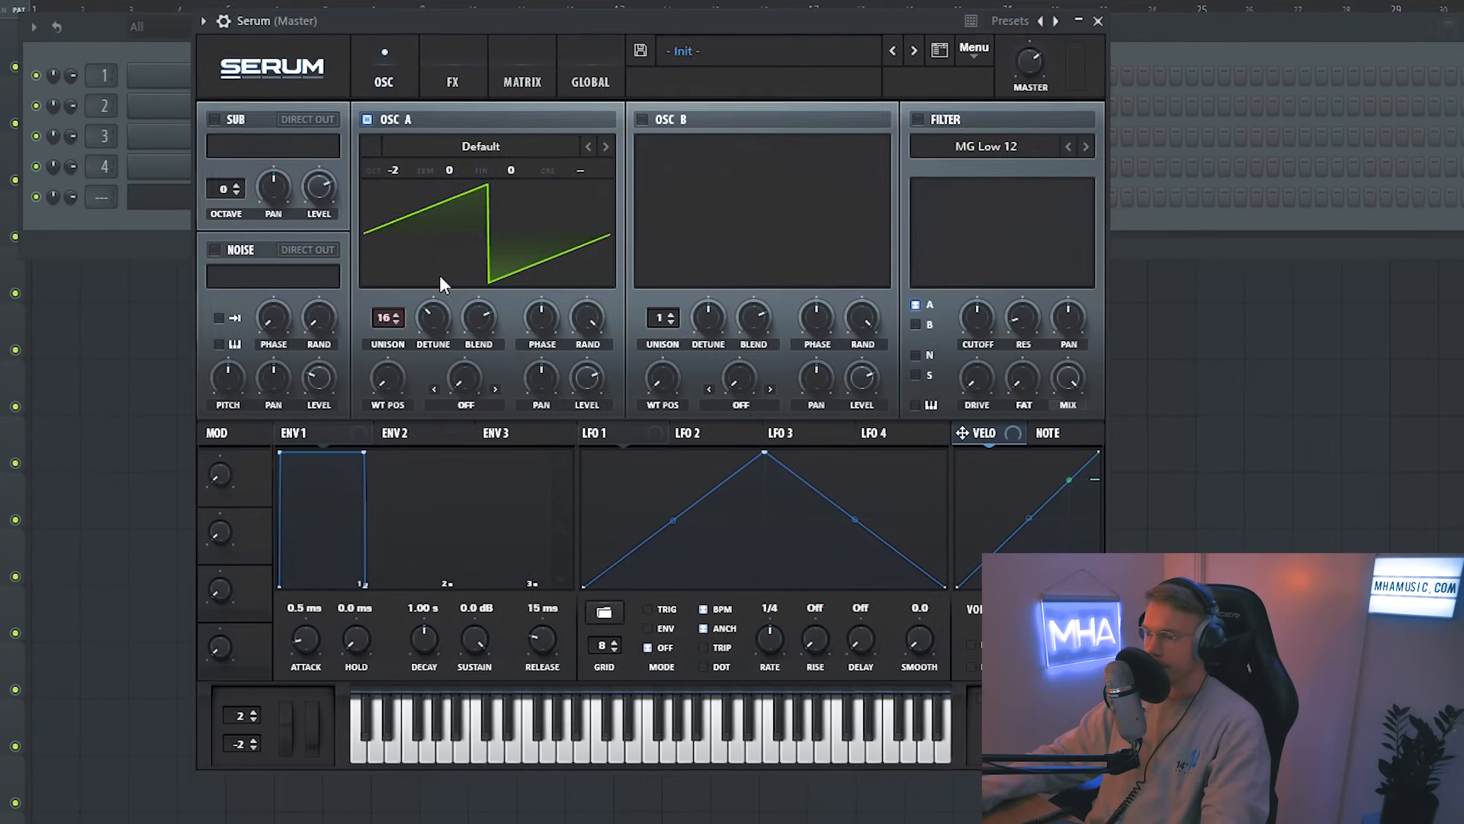
drag(434, 322, 431, 337)
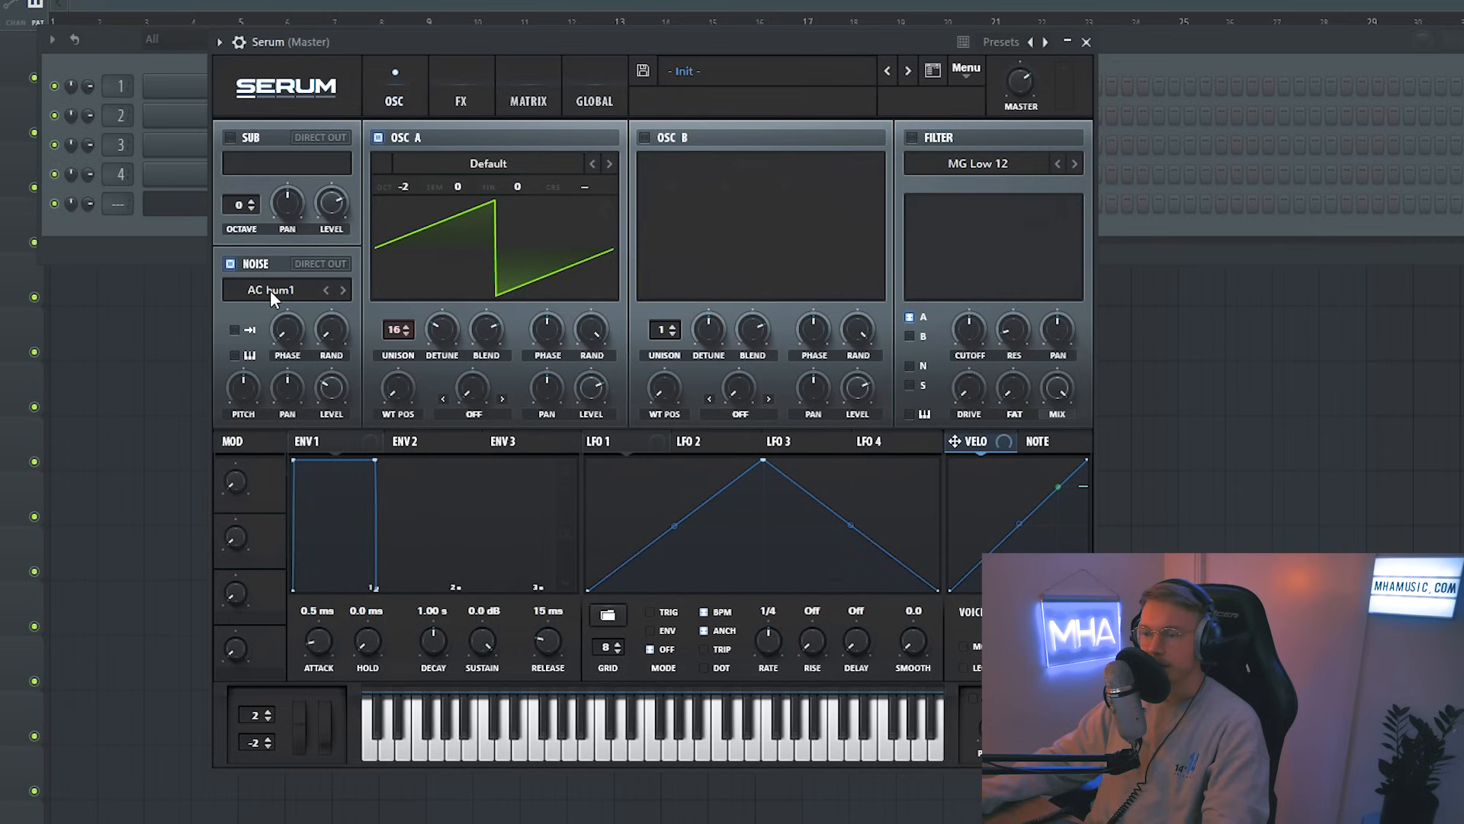
Step: Enable the noise oscillator with BrightWhite and enable the filter with the MG Low 24 type
click(270, 290)
click(488, 401)
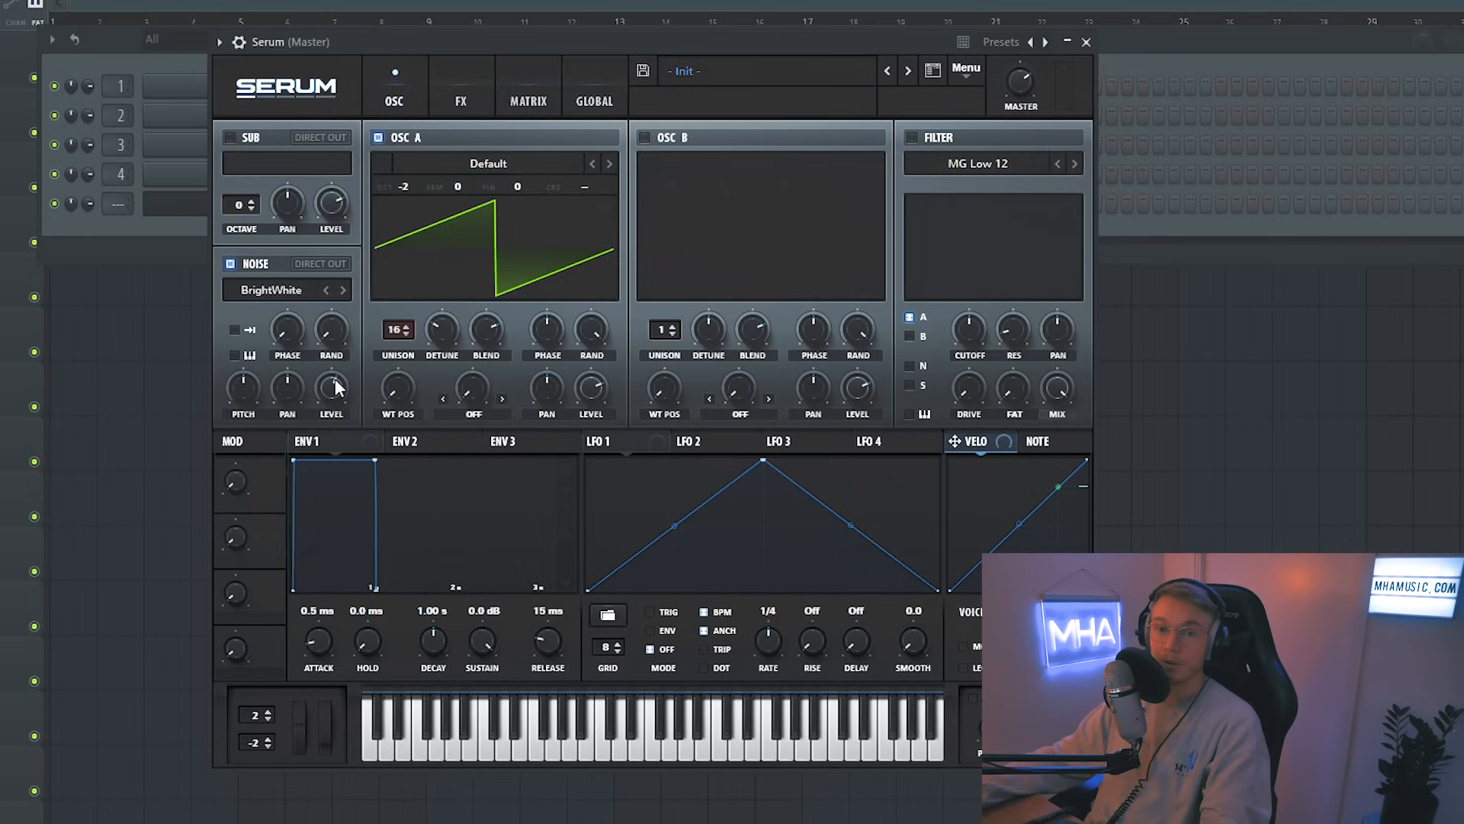
click(911, 137)
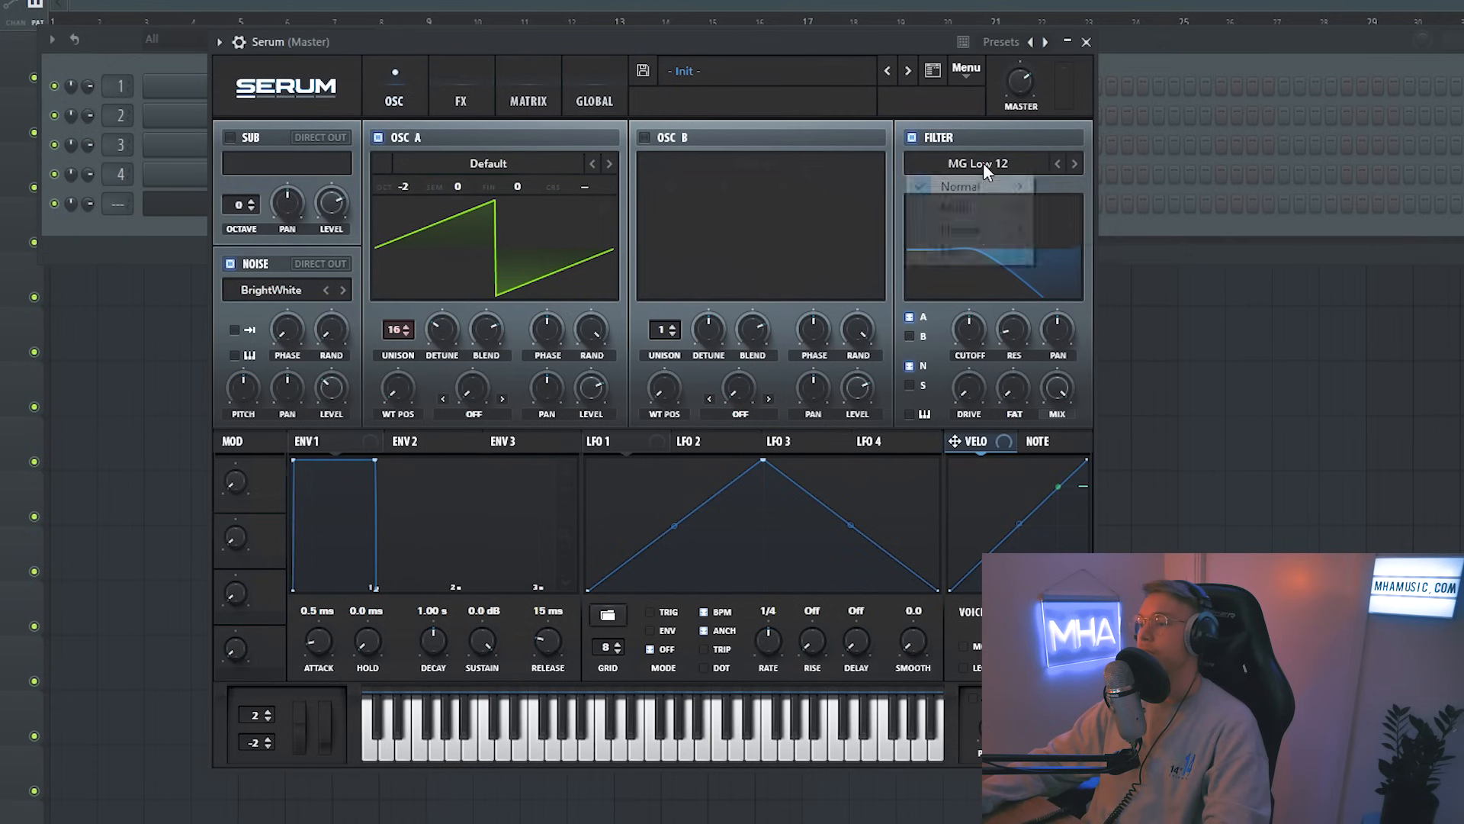
click(982, 163)
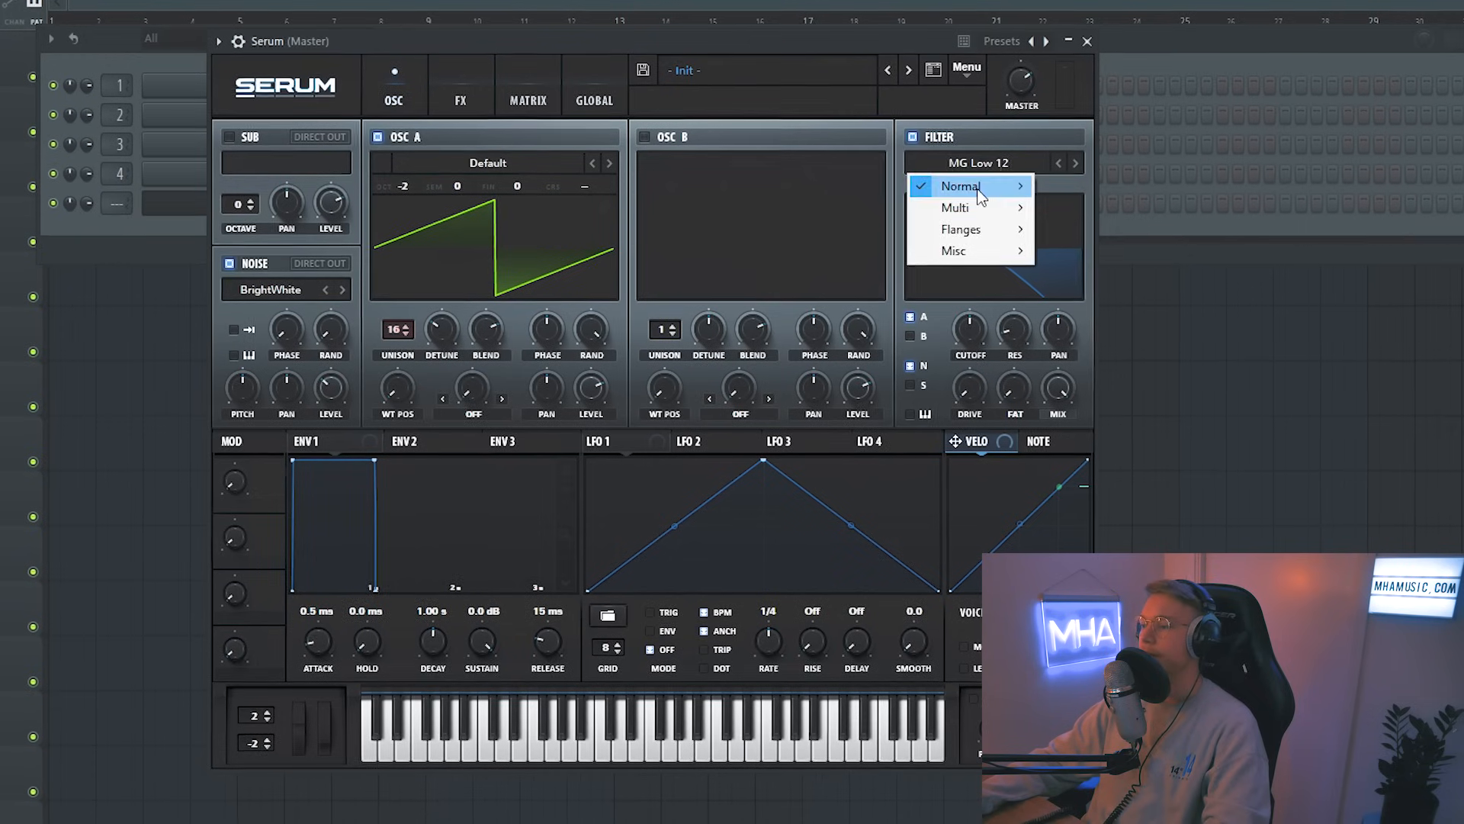
mouse_move(985, 187)
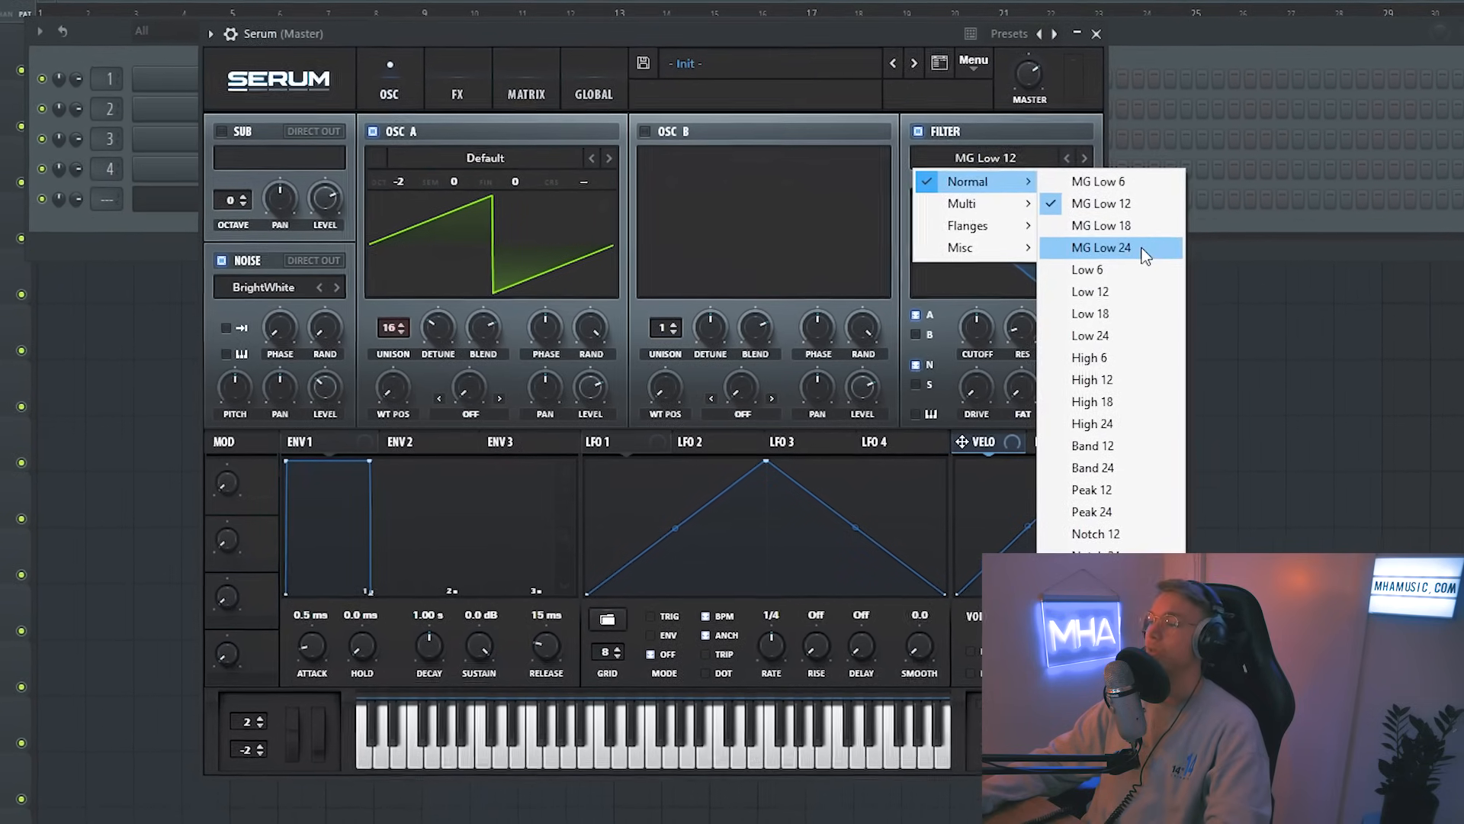
click(1141, 248)
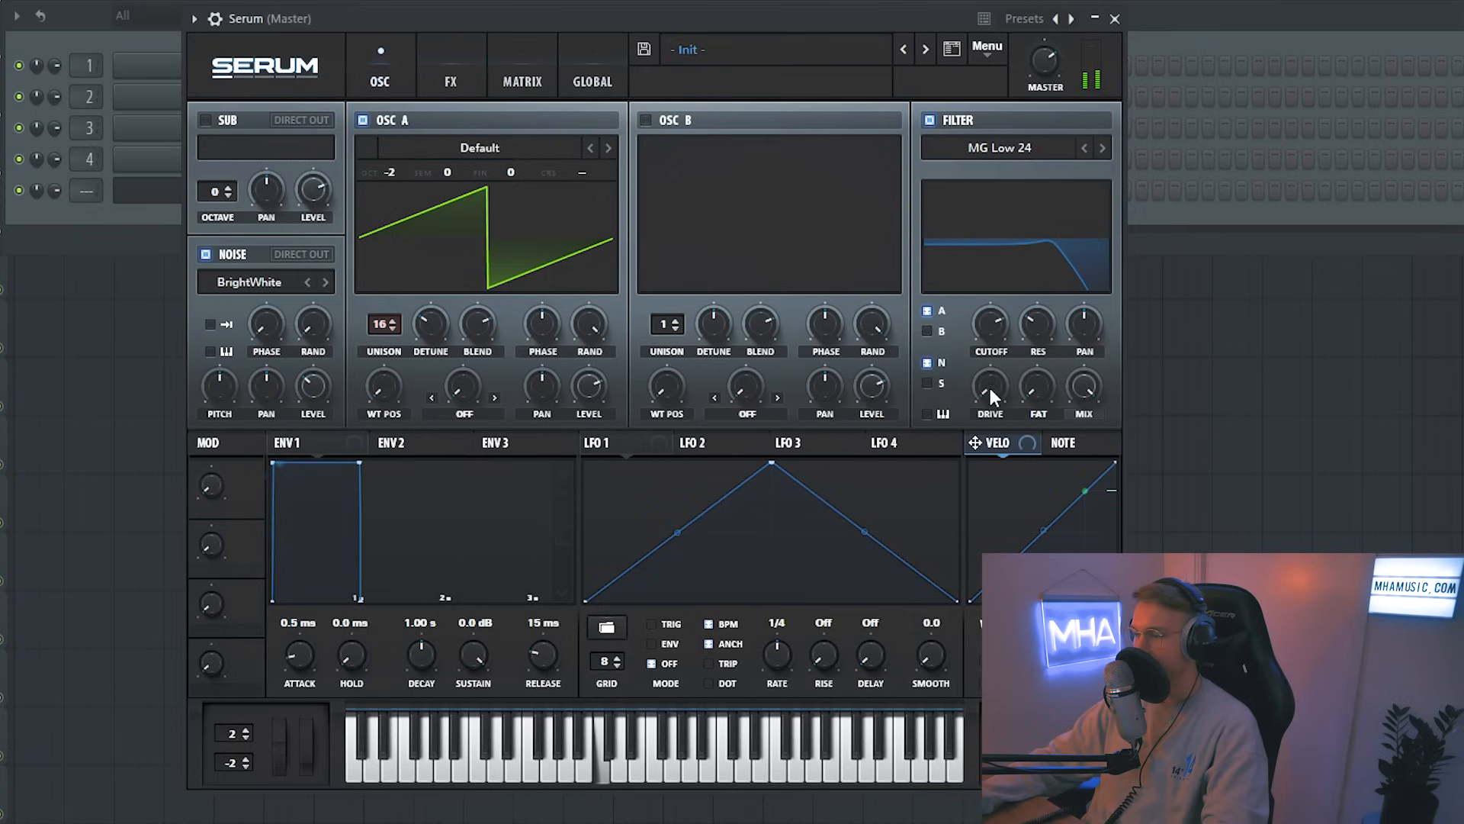
Step: Lower the filter cutoff and resonance
drag(994, 339, 999, 362)
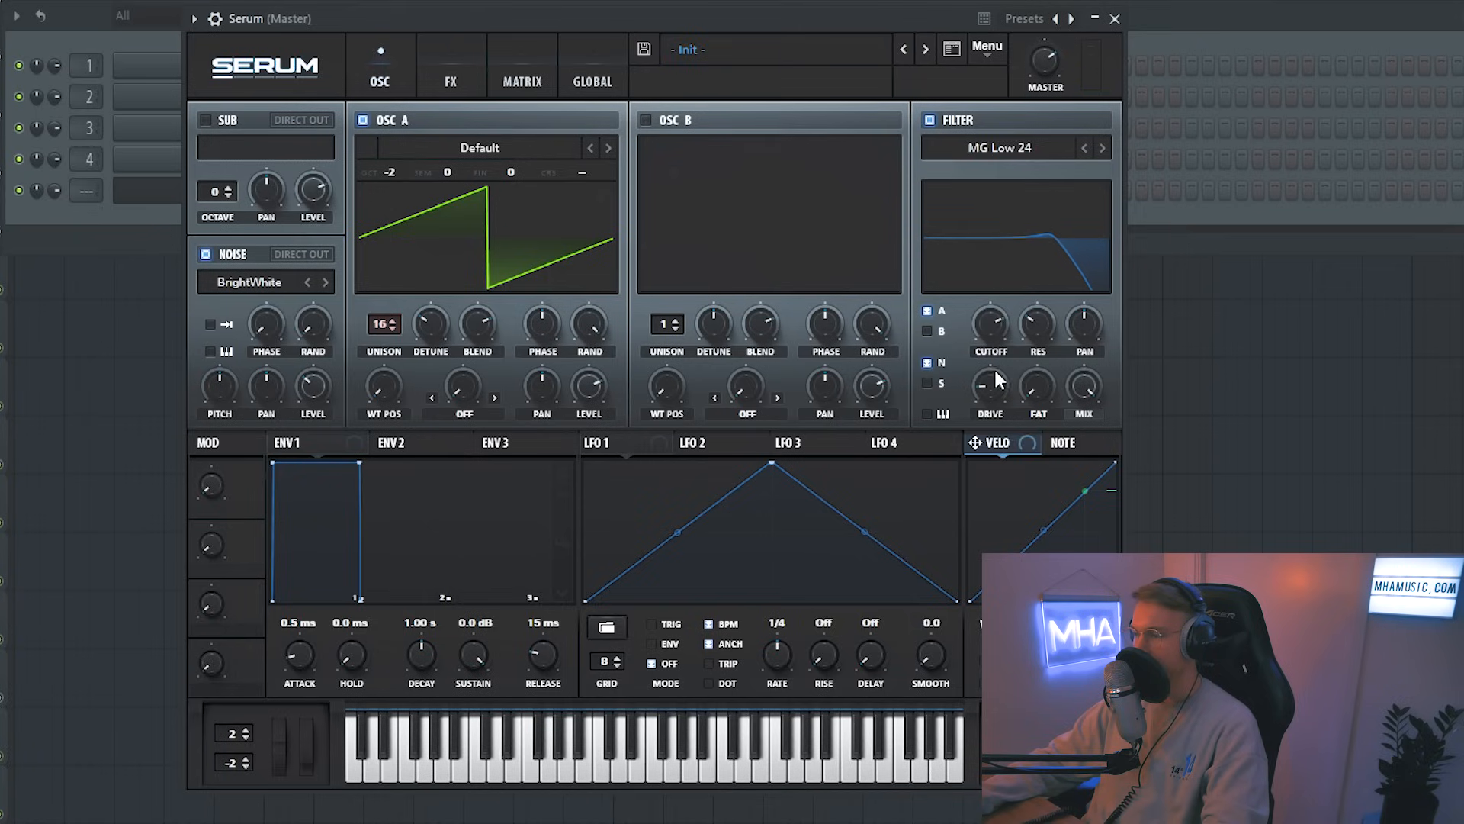
drag(1055, 354, 1050, 371)
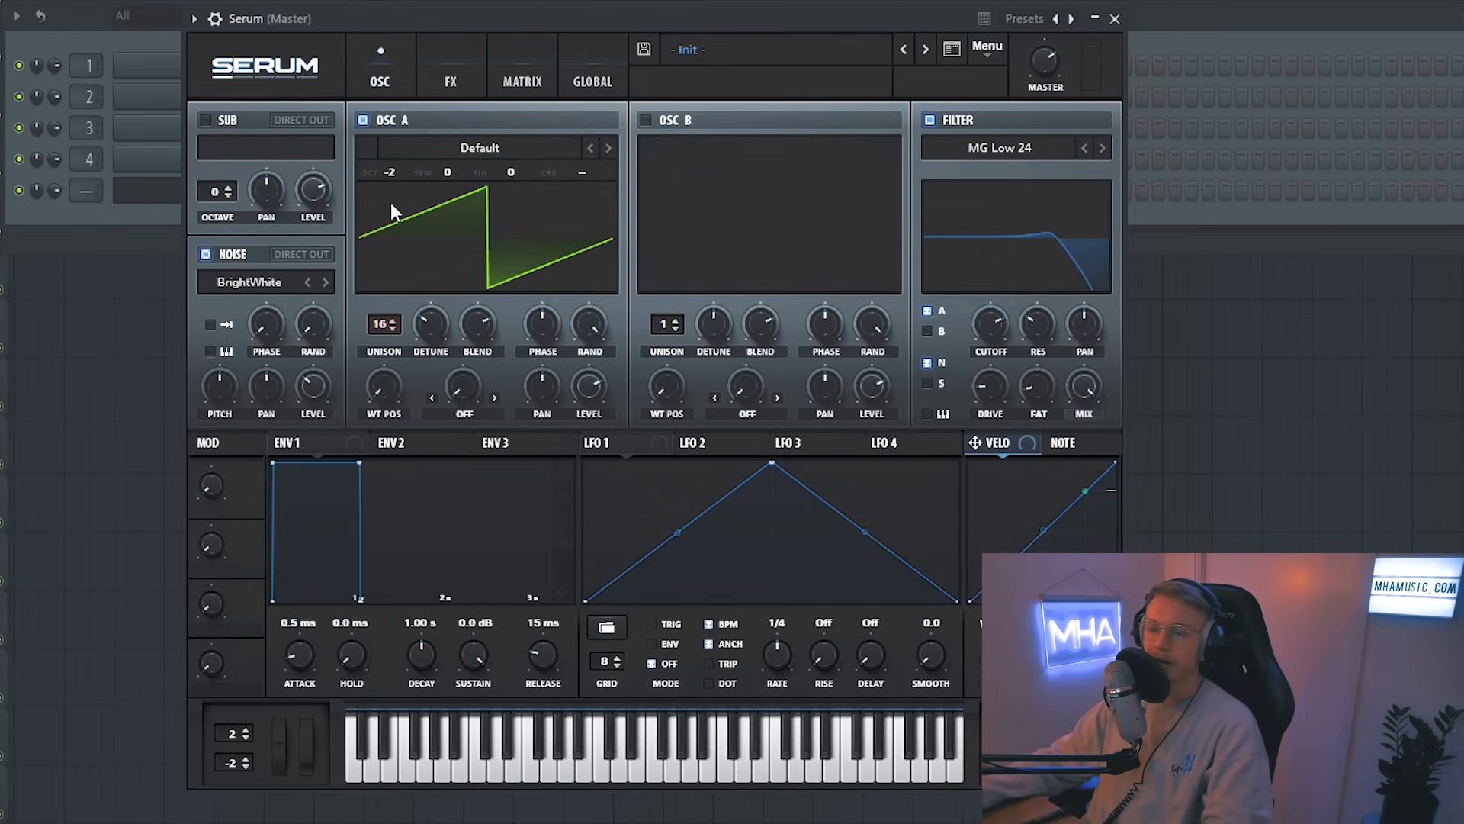
Step: Enable Distortion with increased drive and add a Compressor on the effects page
click(454, 79)
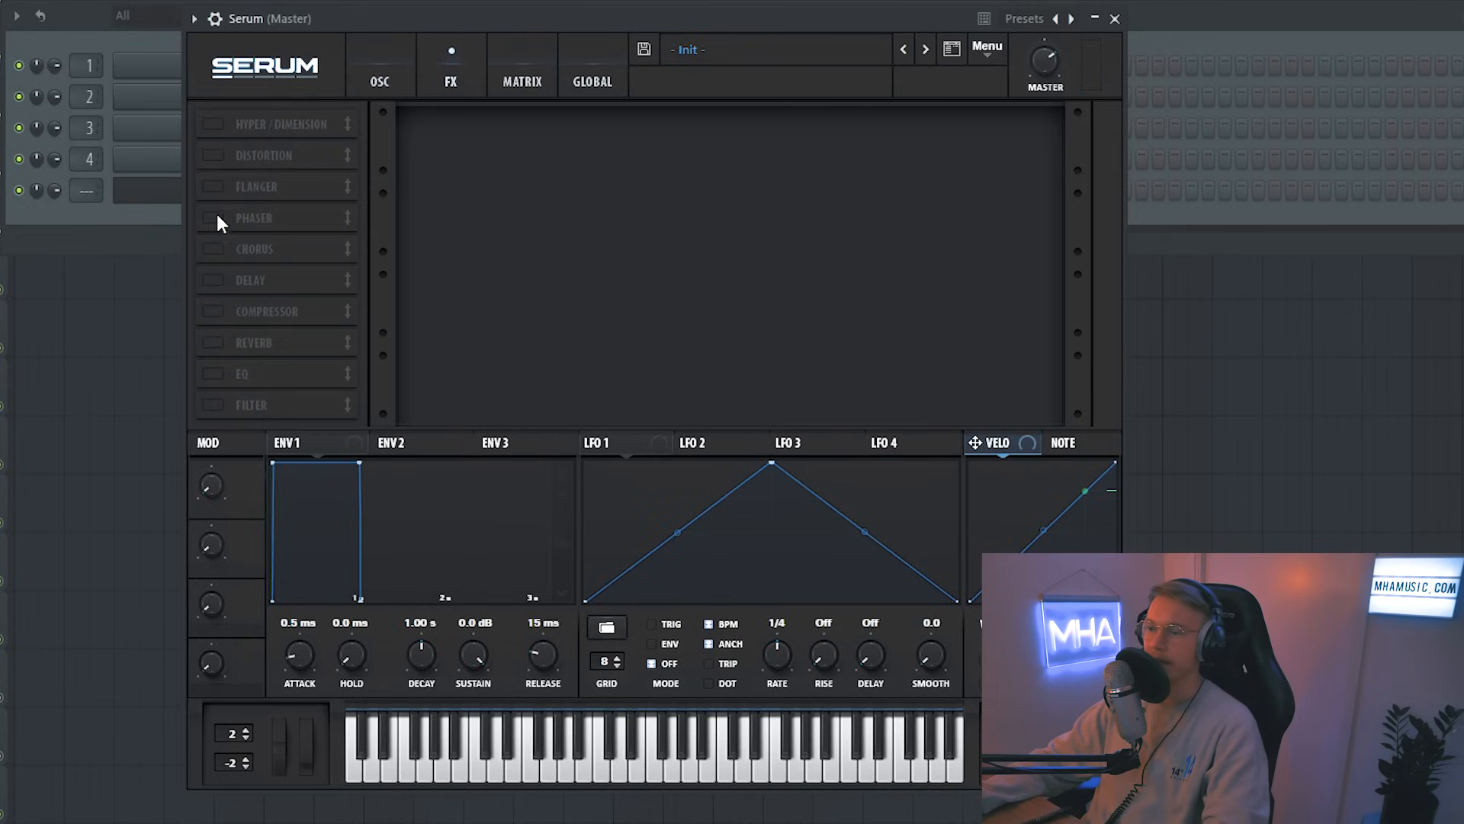
click(215, 163)
drag(882, 129, 885, 83)
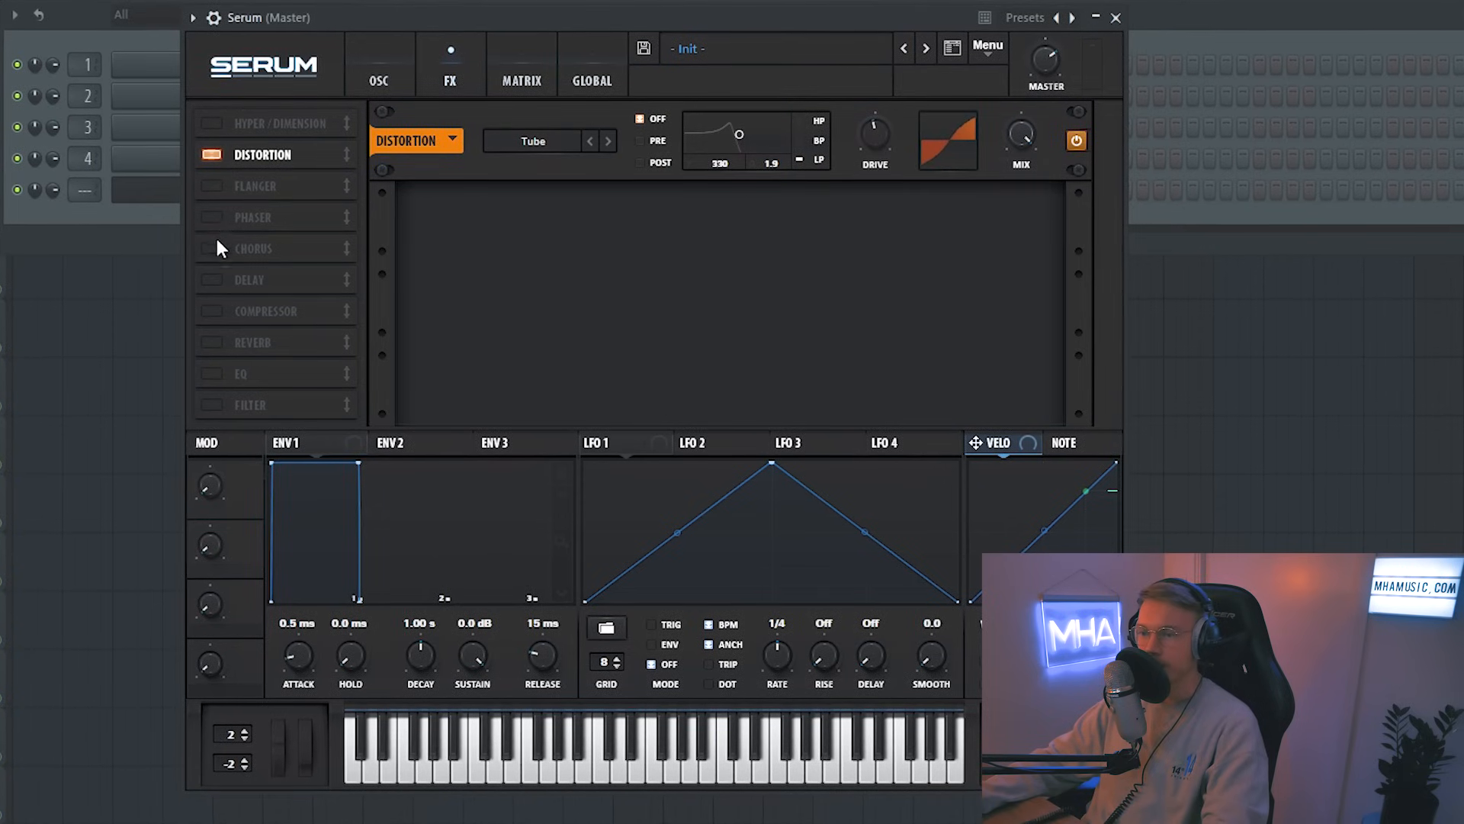
click(211, 311)
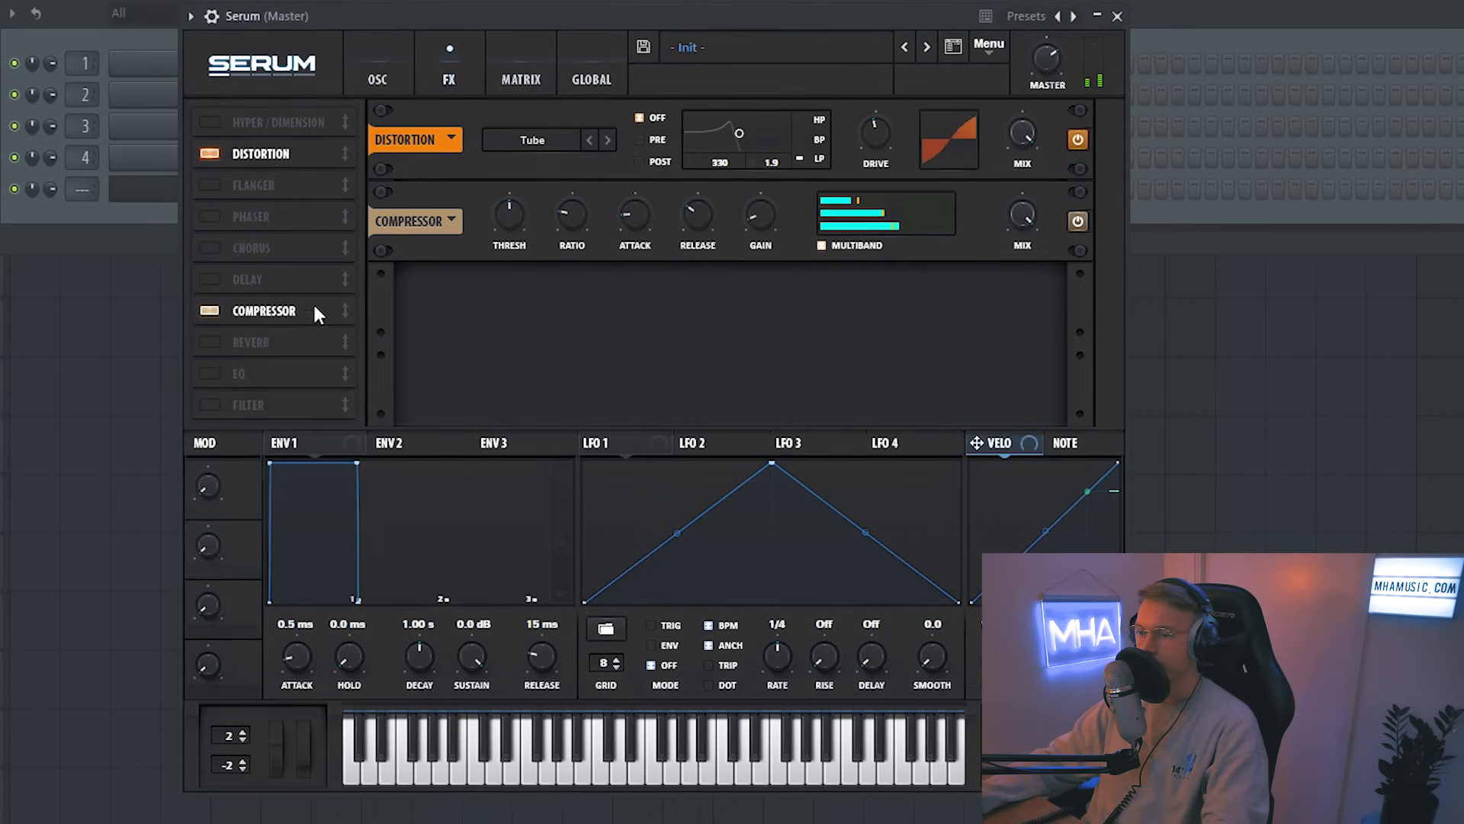
Step: Add Reverb, lowering its size and setting its mix to 27%
click(209, 342)
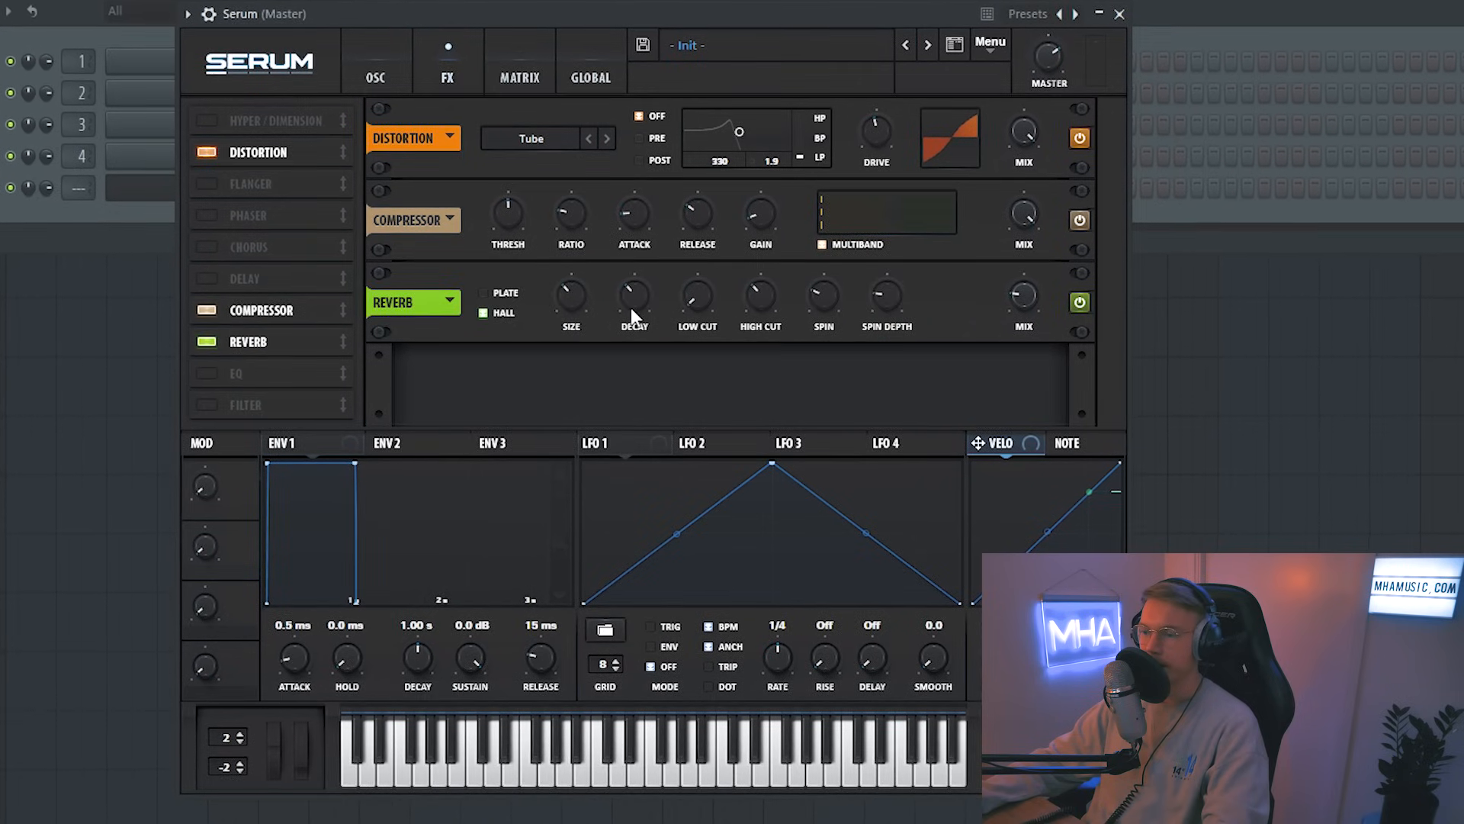
drag(574, 289, 571, 312)
drag(1022, 296, 1020, 280)
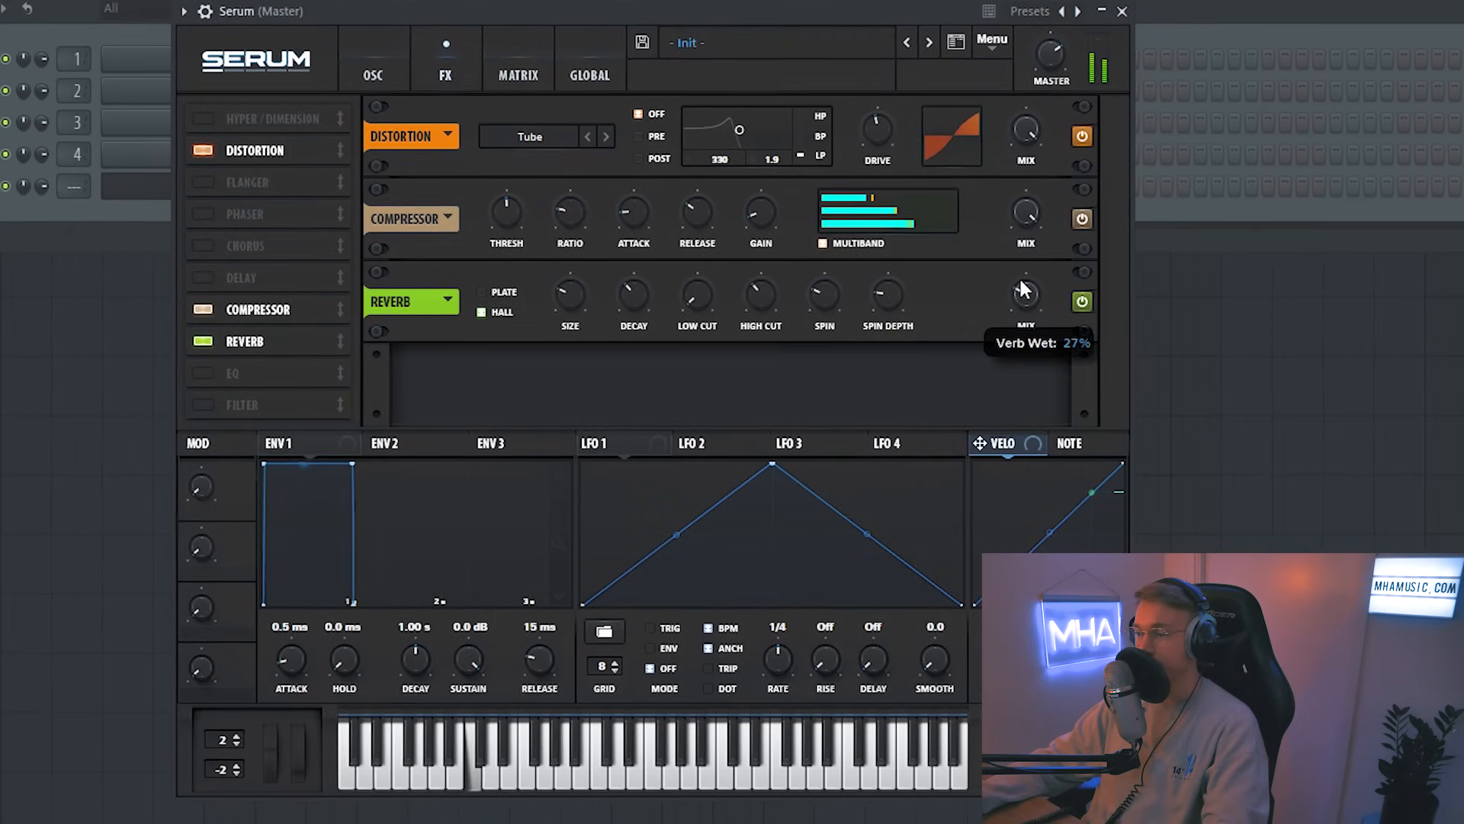
Step: Set ENV 1's attack to 26 ms and release to 150 ms
click(373, 75)
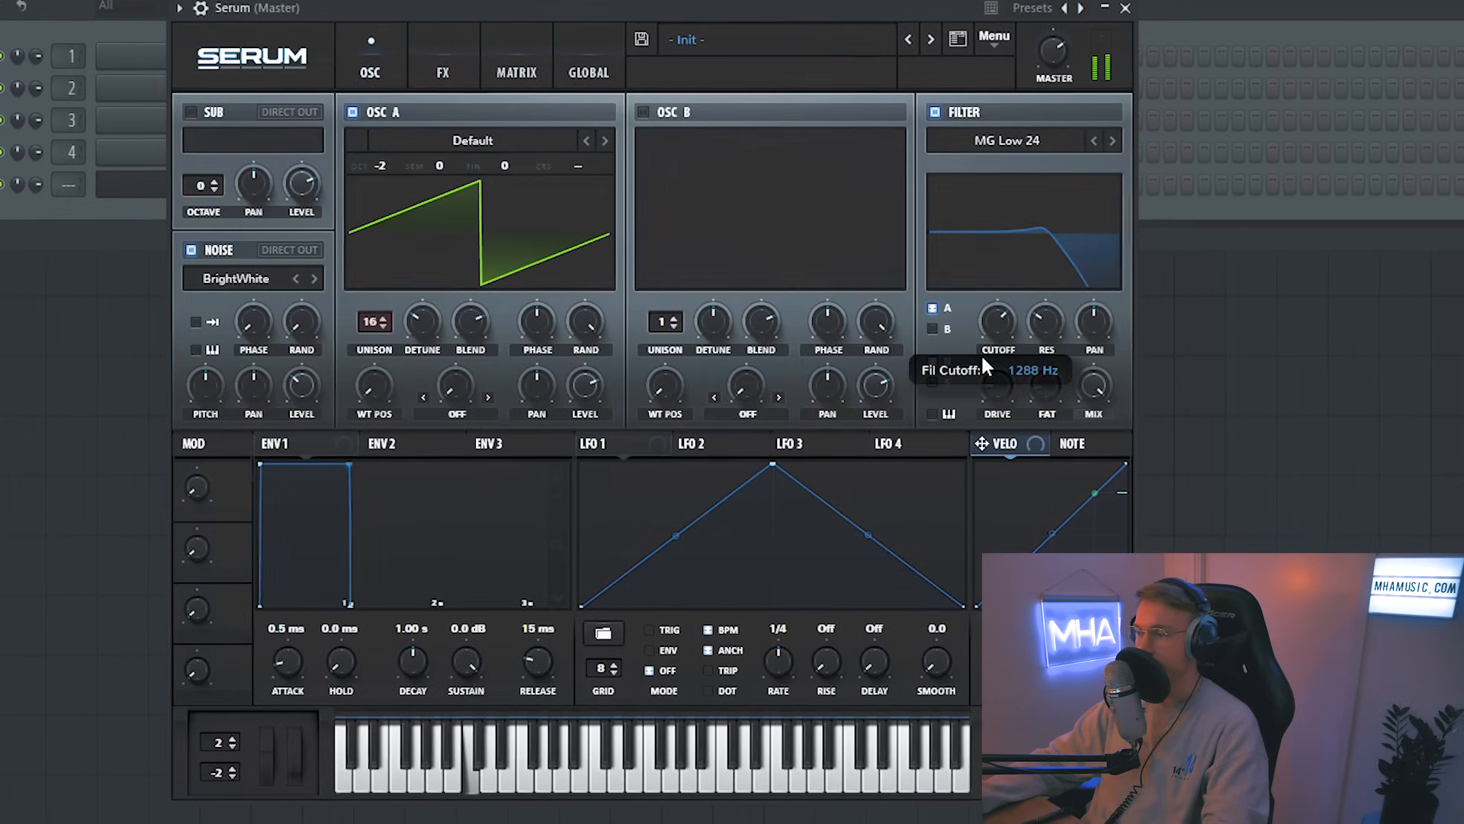
click(455, 71)
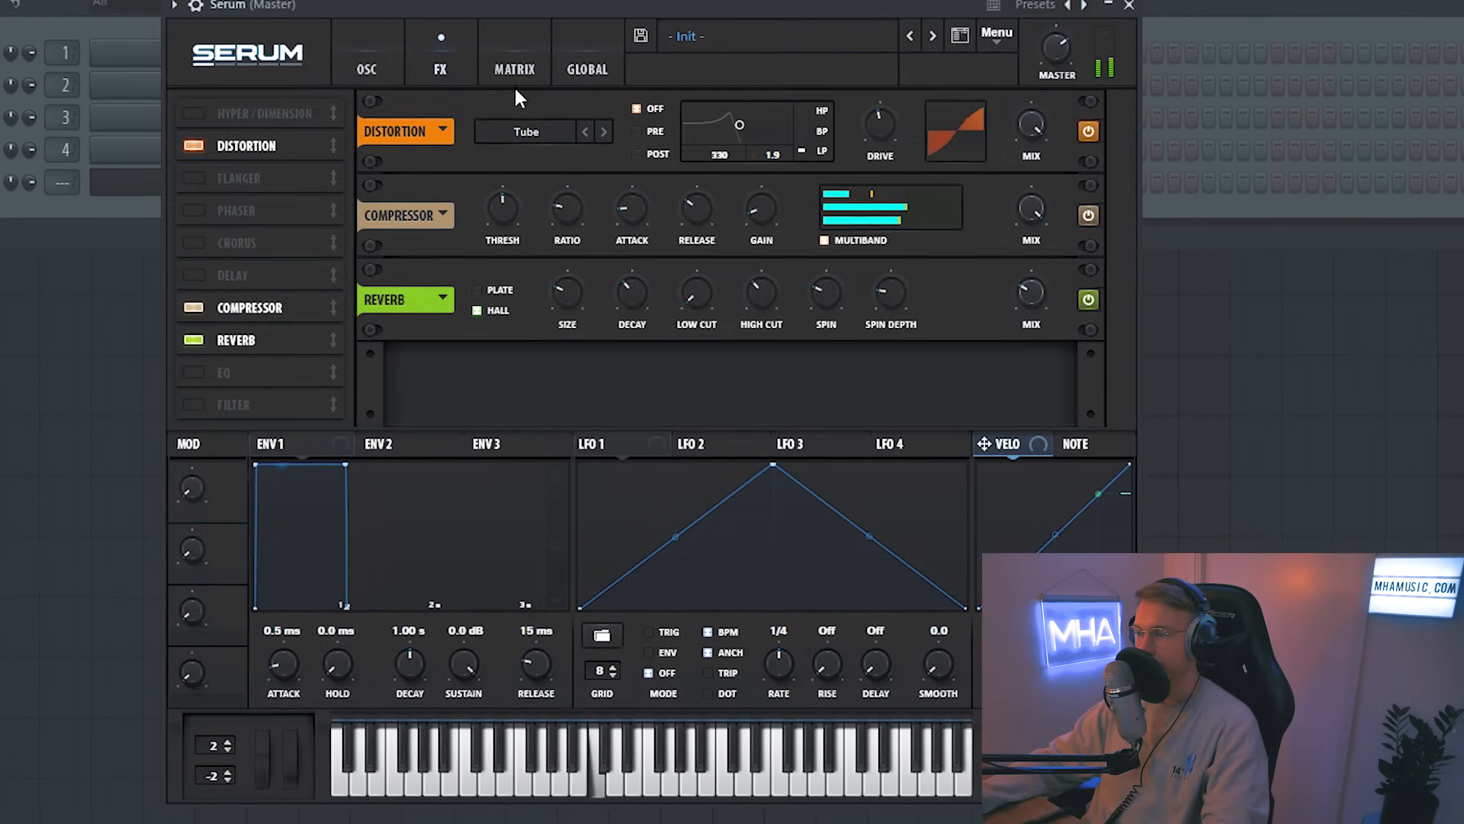
click(381, 63)
drag(278, 664, 277, 660)
drag(546, 659, 543, 658)
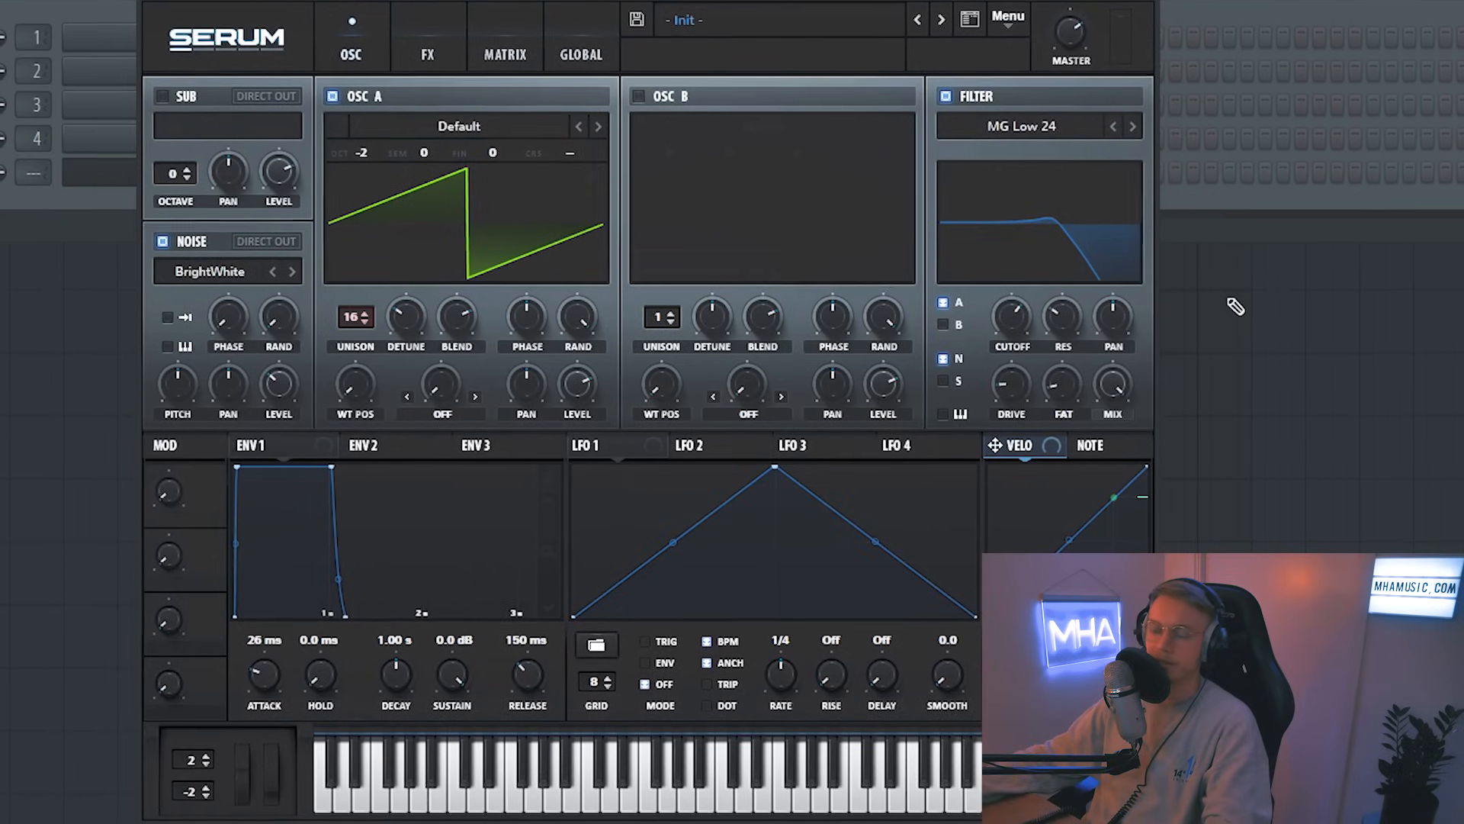
Step: Lower the filter cutoff, assign LFO 1 to the cutoff and adjust the LFO rate
drag(1010, 312, 1016, 342)
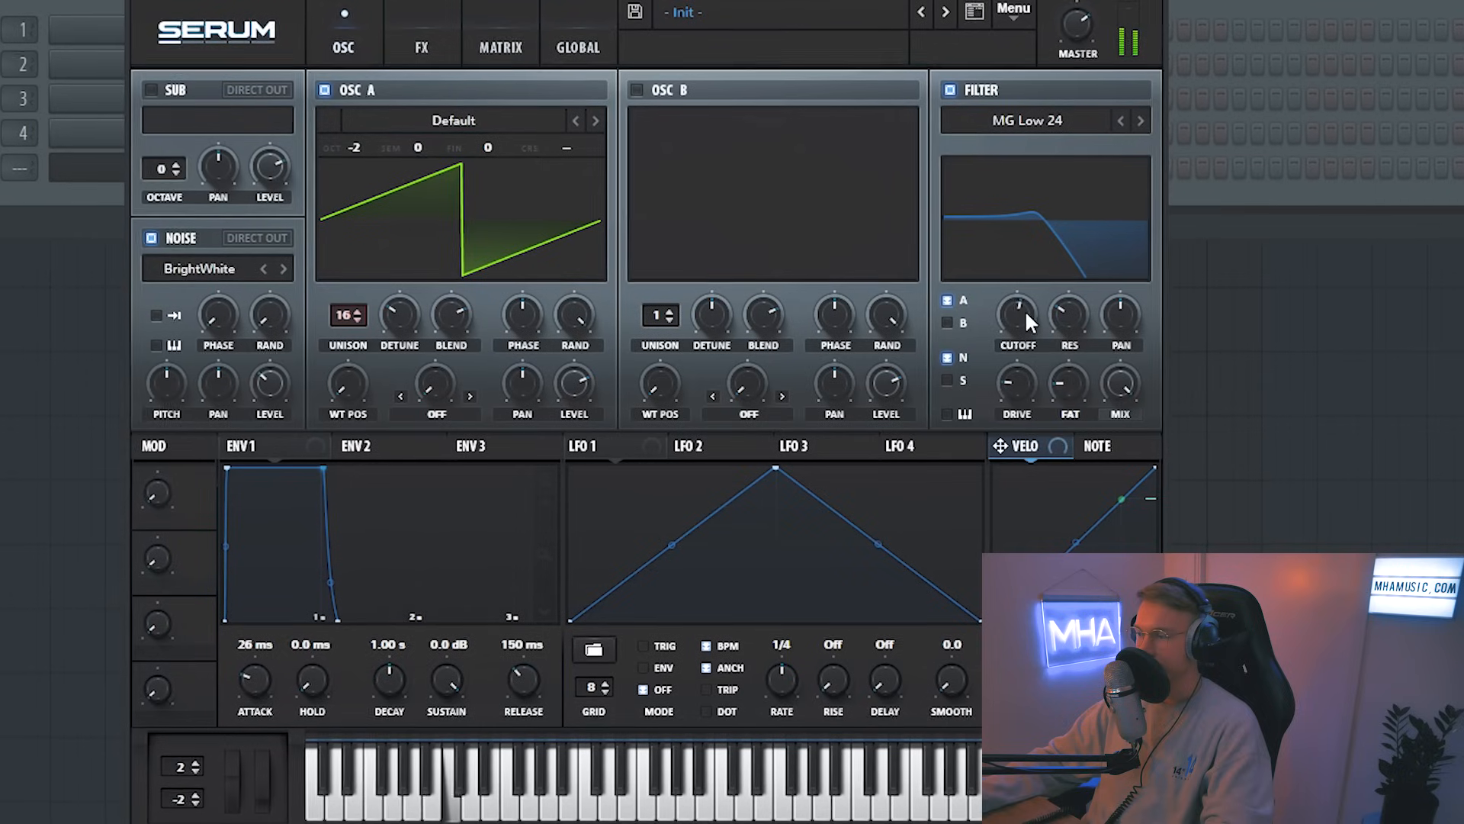
drag(602, 457, 1008, 314)
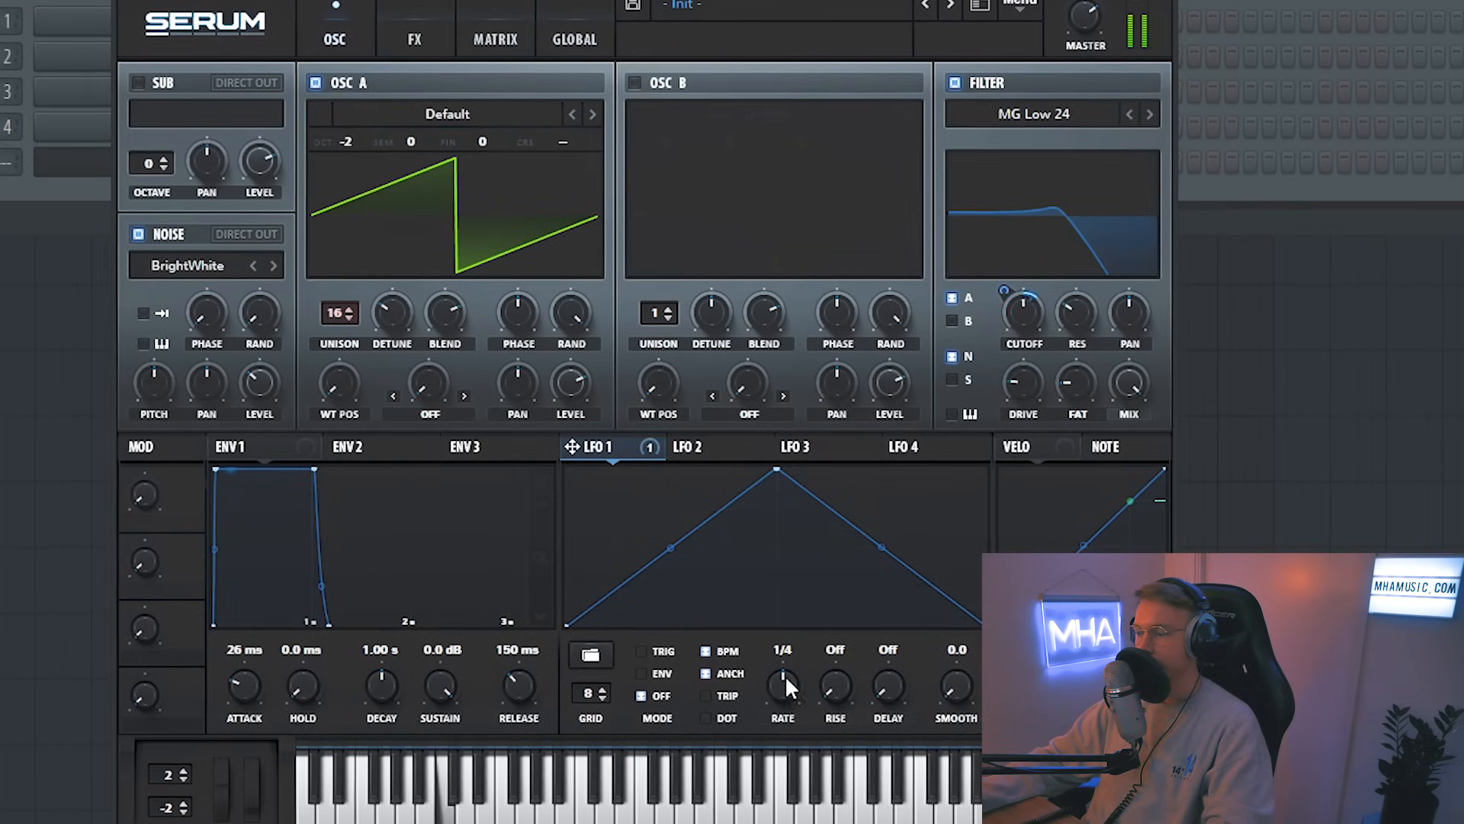
drag(785, 679, 788, 721)
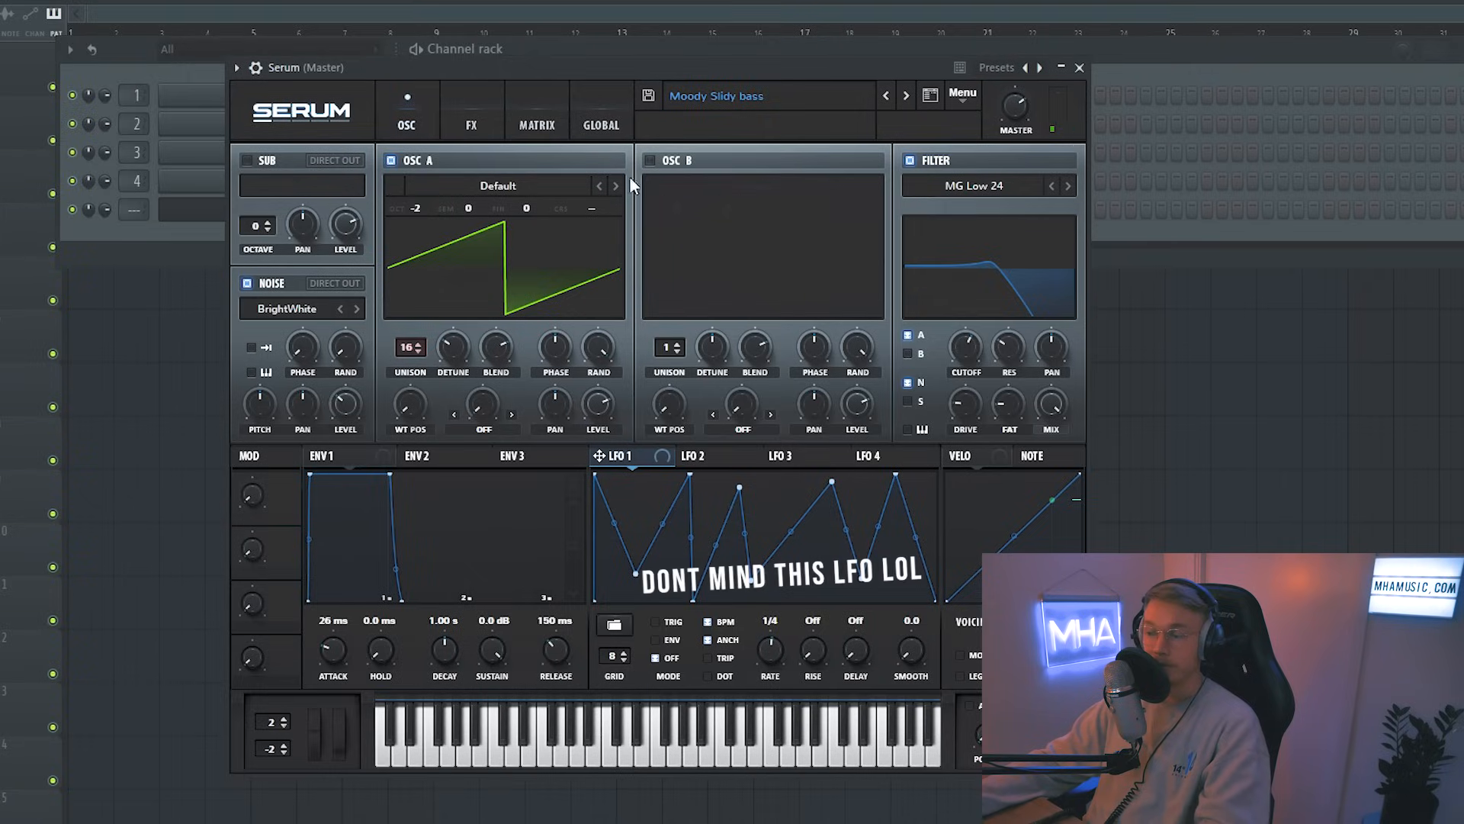
Step: Load the CrushWub wavetable from Spectral Growl Wavetables Vol 1 into Osc A and save the preset as Moody Slidy bass 2
click(452, 121)
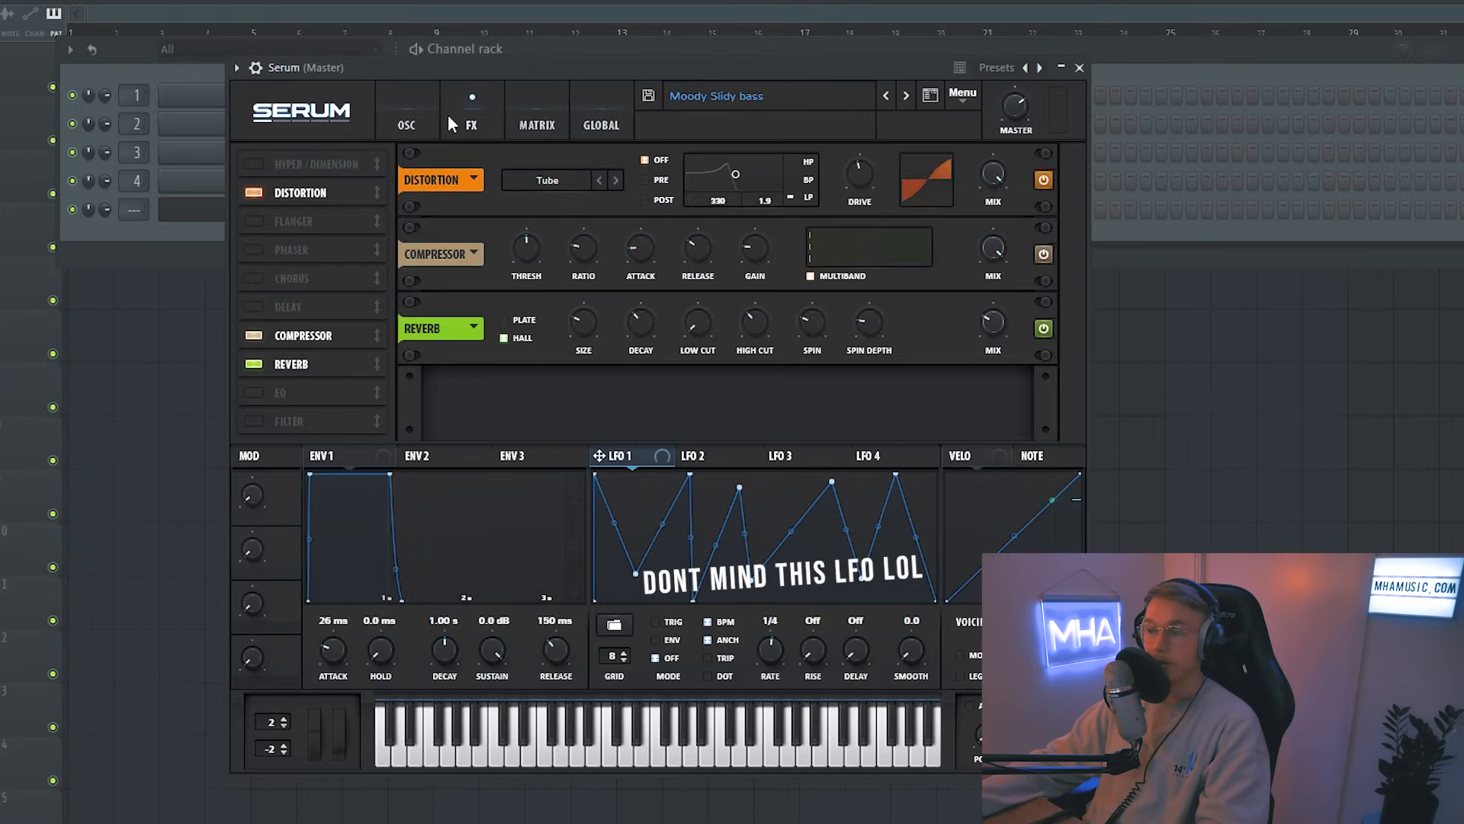
click(412, 126)
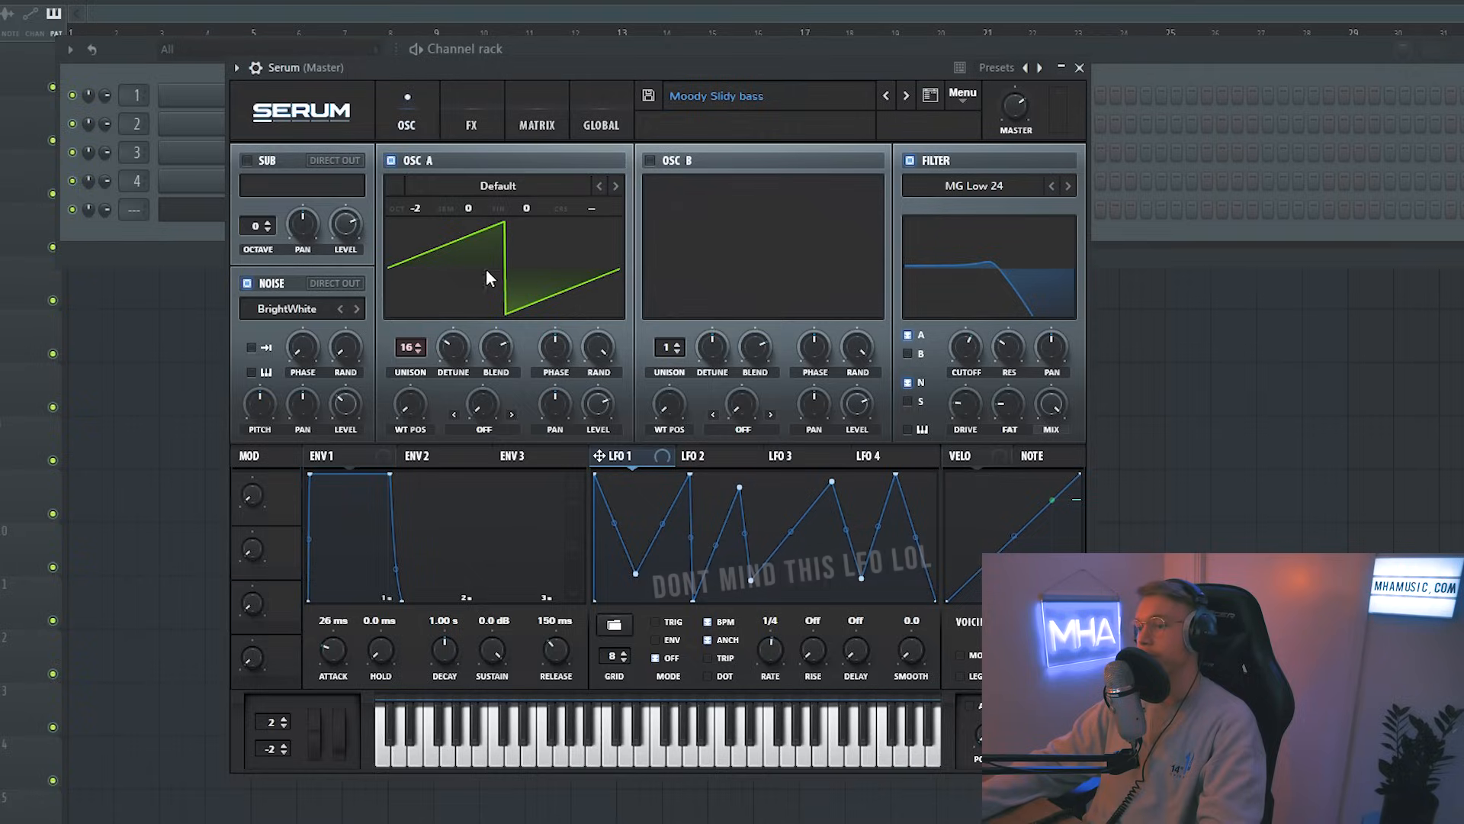
click(616, 186)
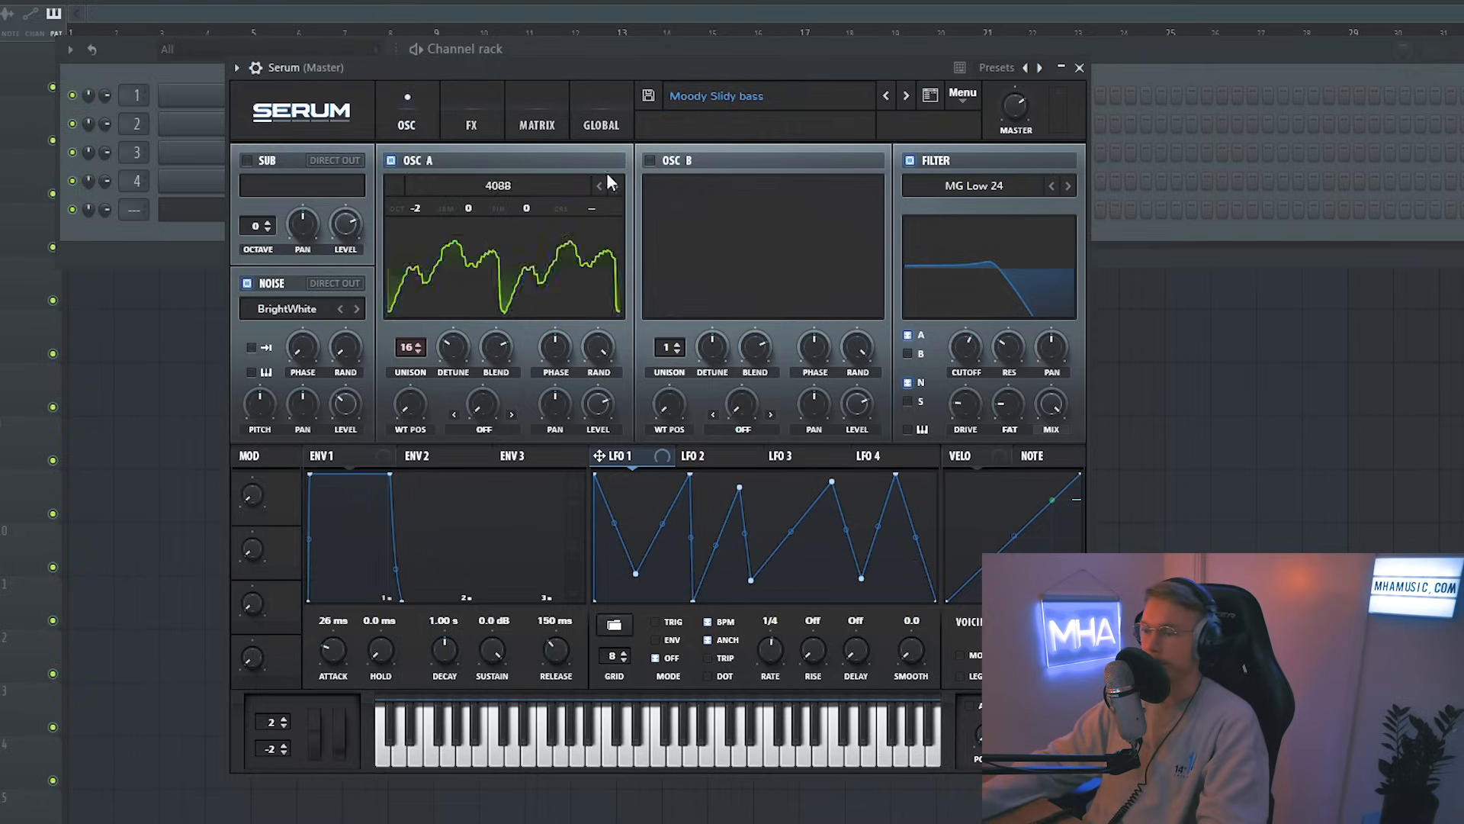
click(498, 185)
mouse_move(539, 252)
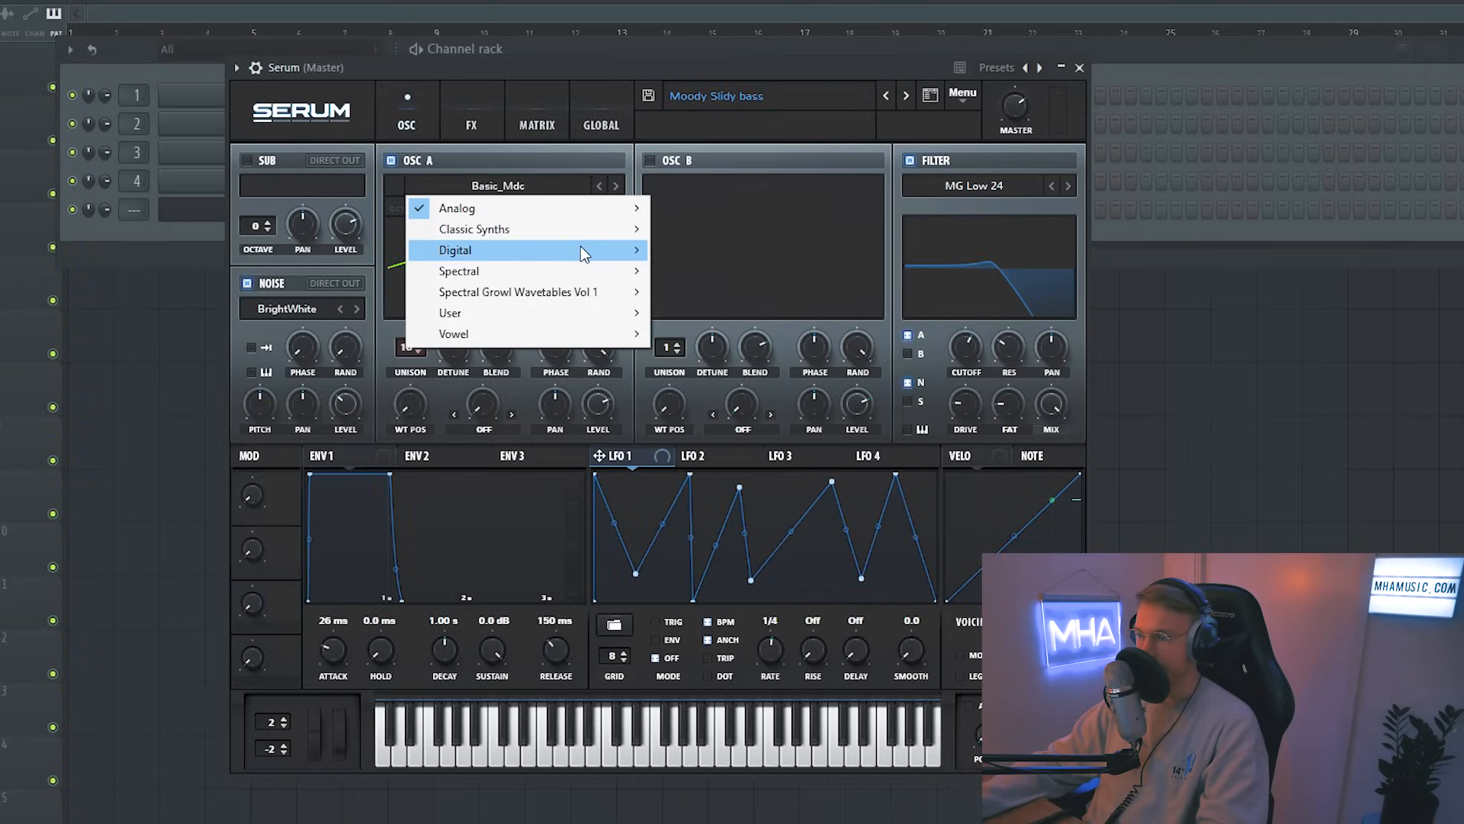
click(693, 287)
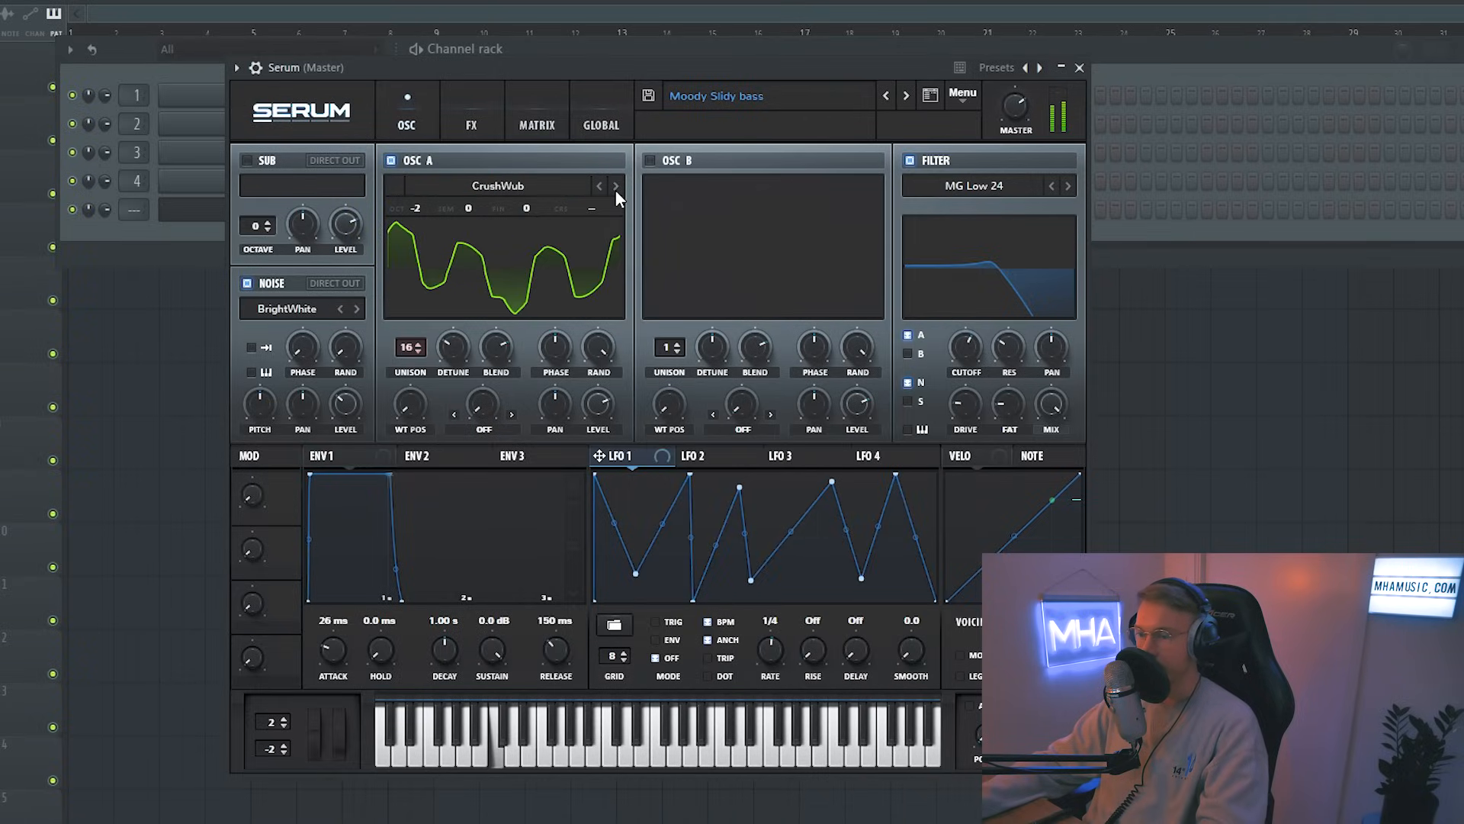
click(649, 96)
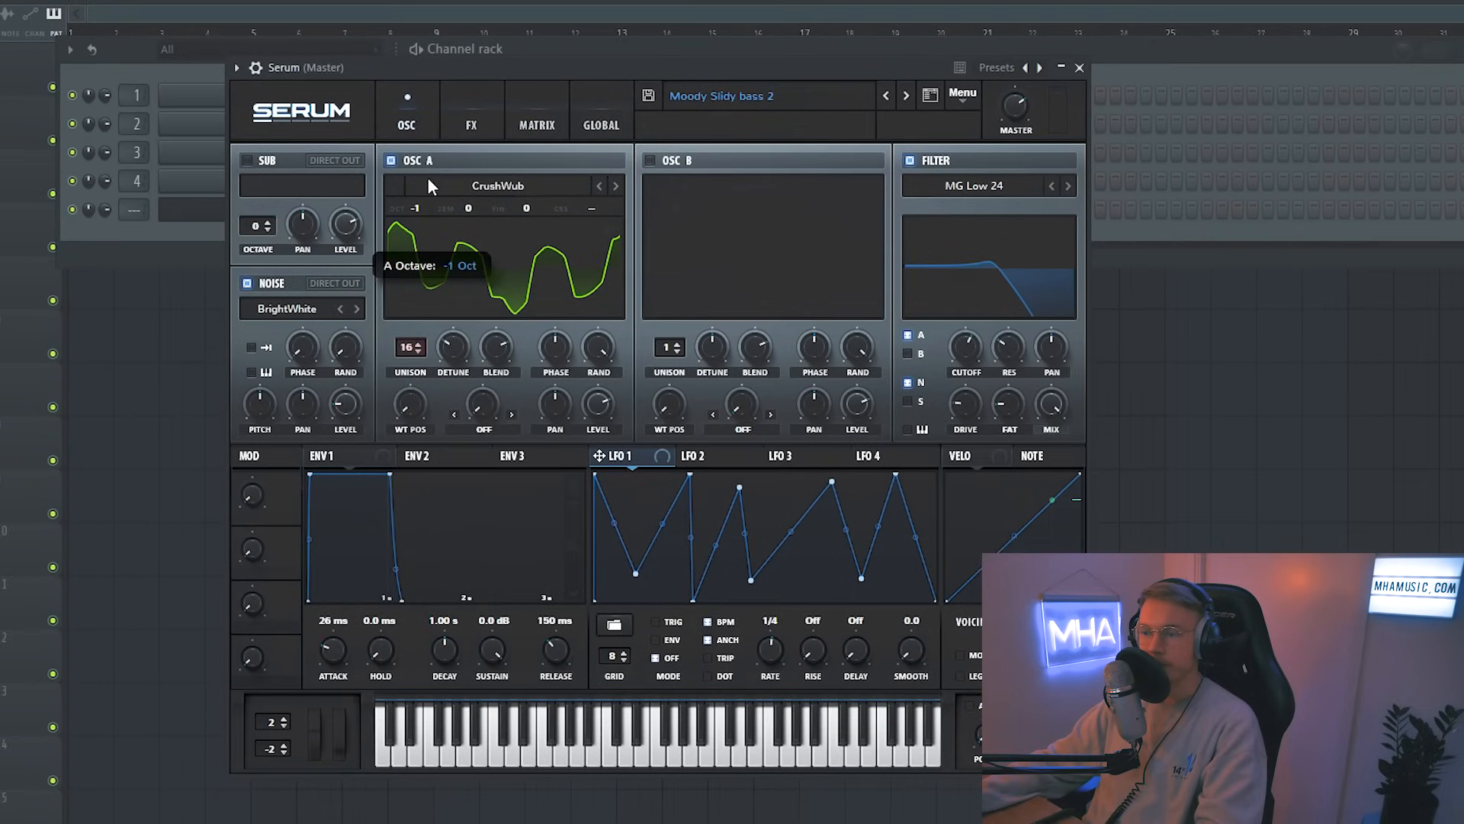
Step: Set Osc A's octave to +1 and save the preset as Flute
drag(431, 163, 437, 135)
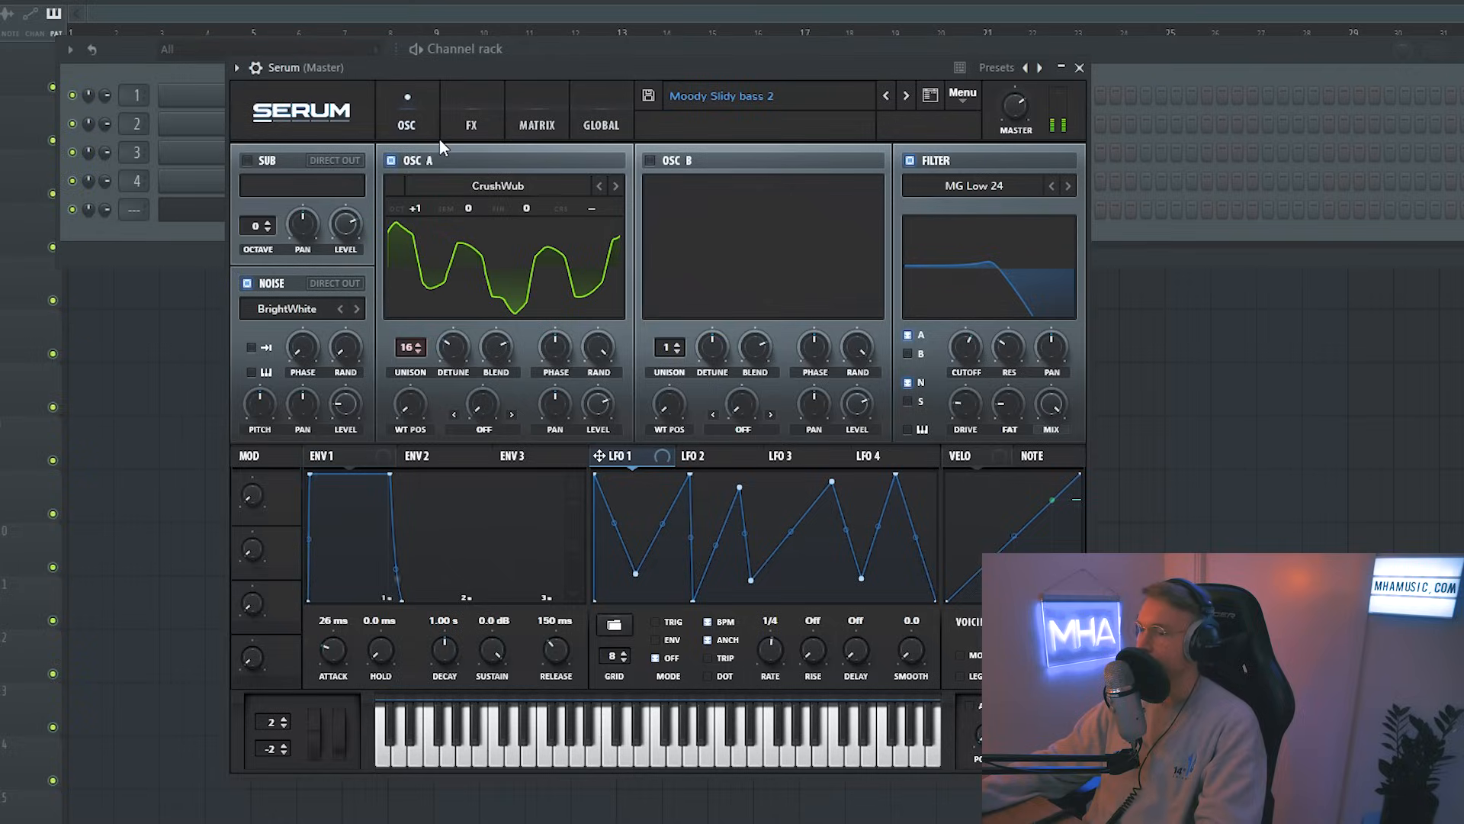
click(647, 96)
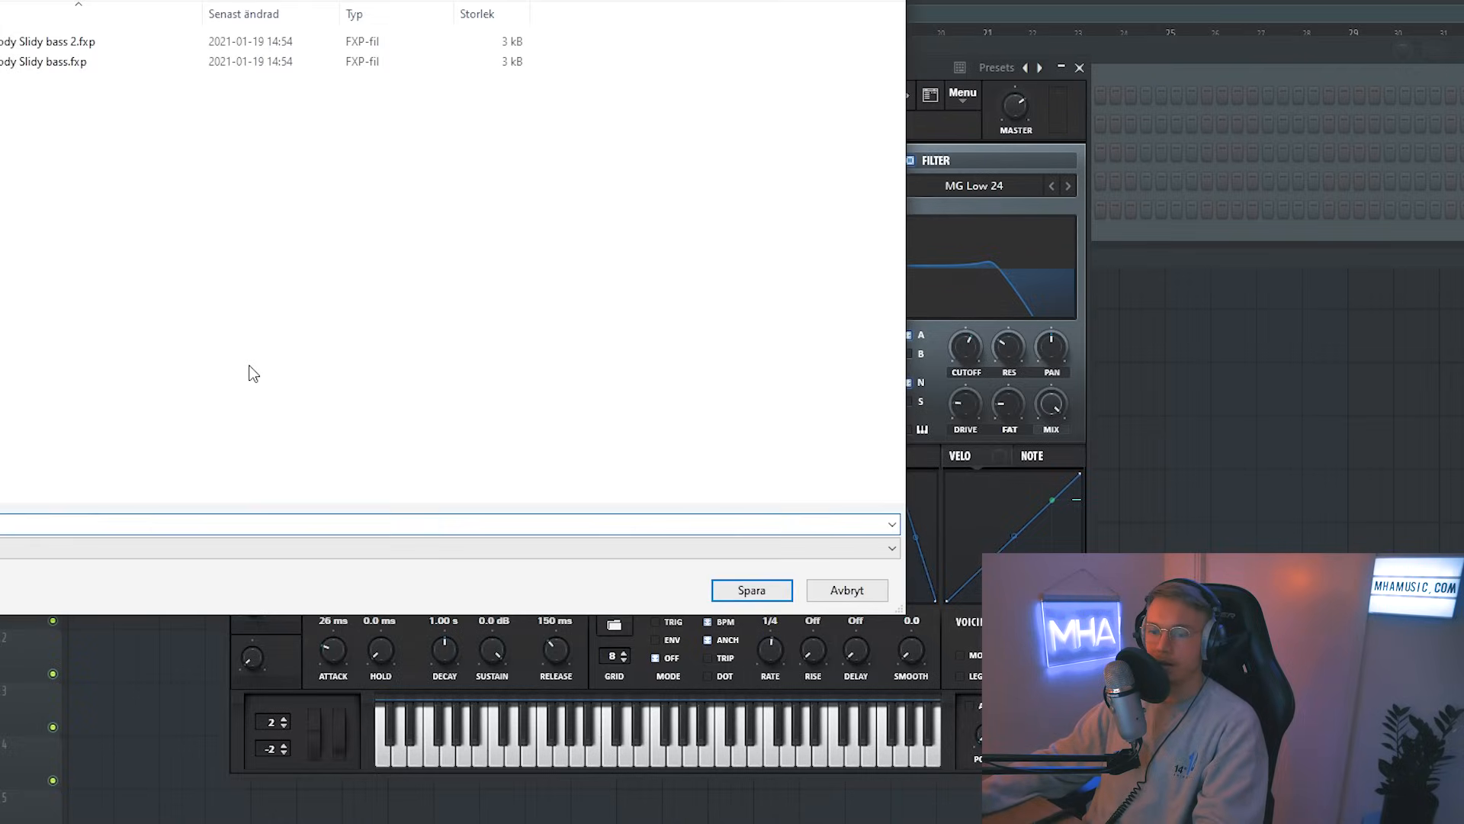
text(Flute us)
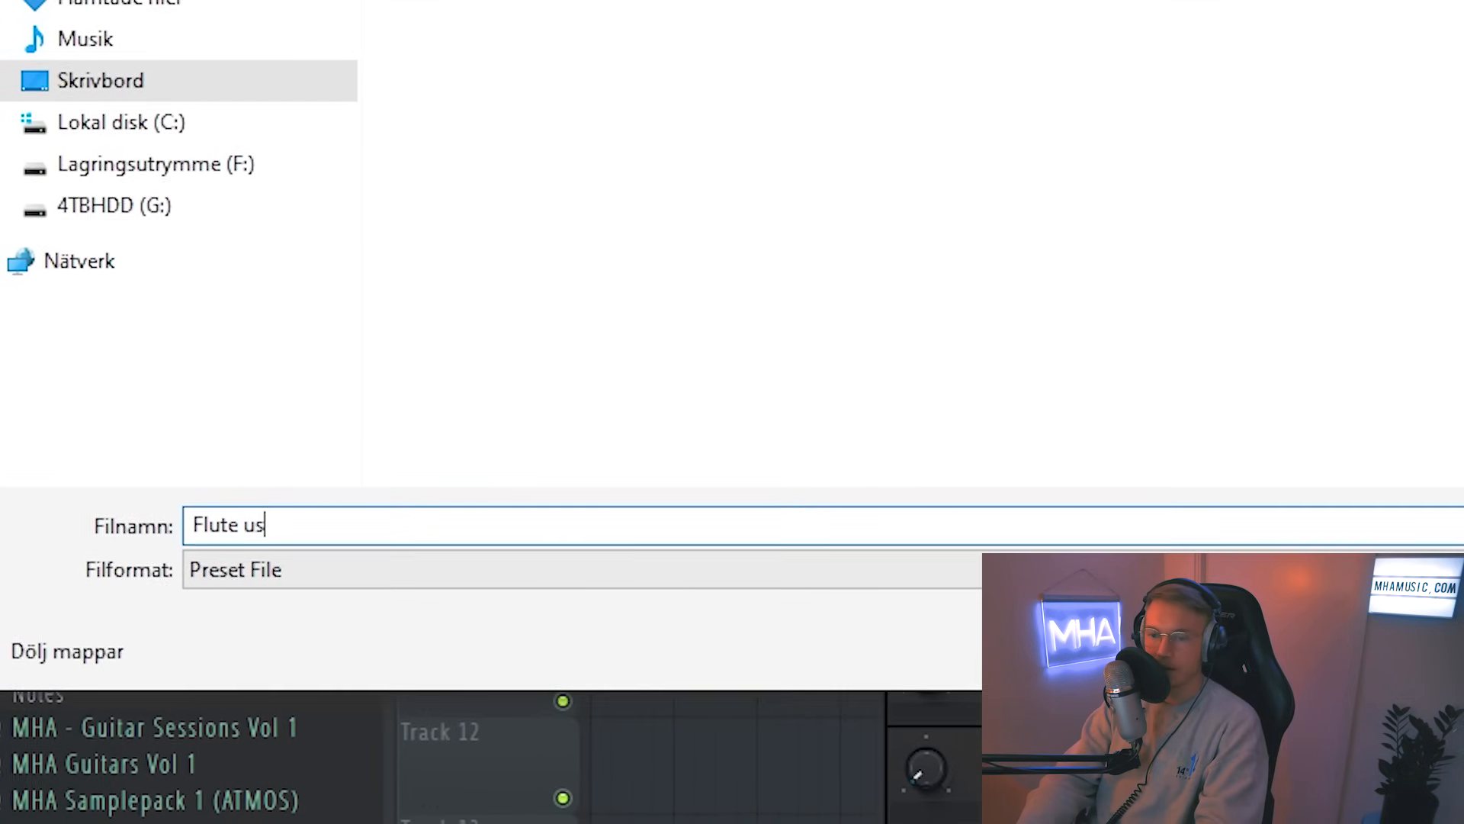
key(BackSpace)
key(BackSpace)
key(BackSpace)
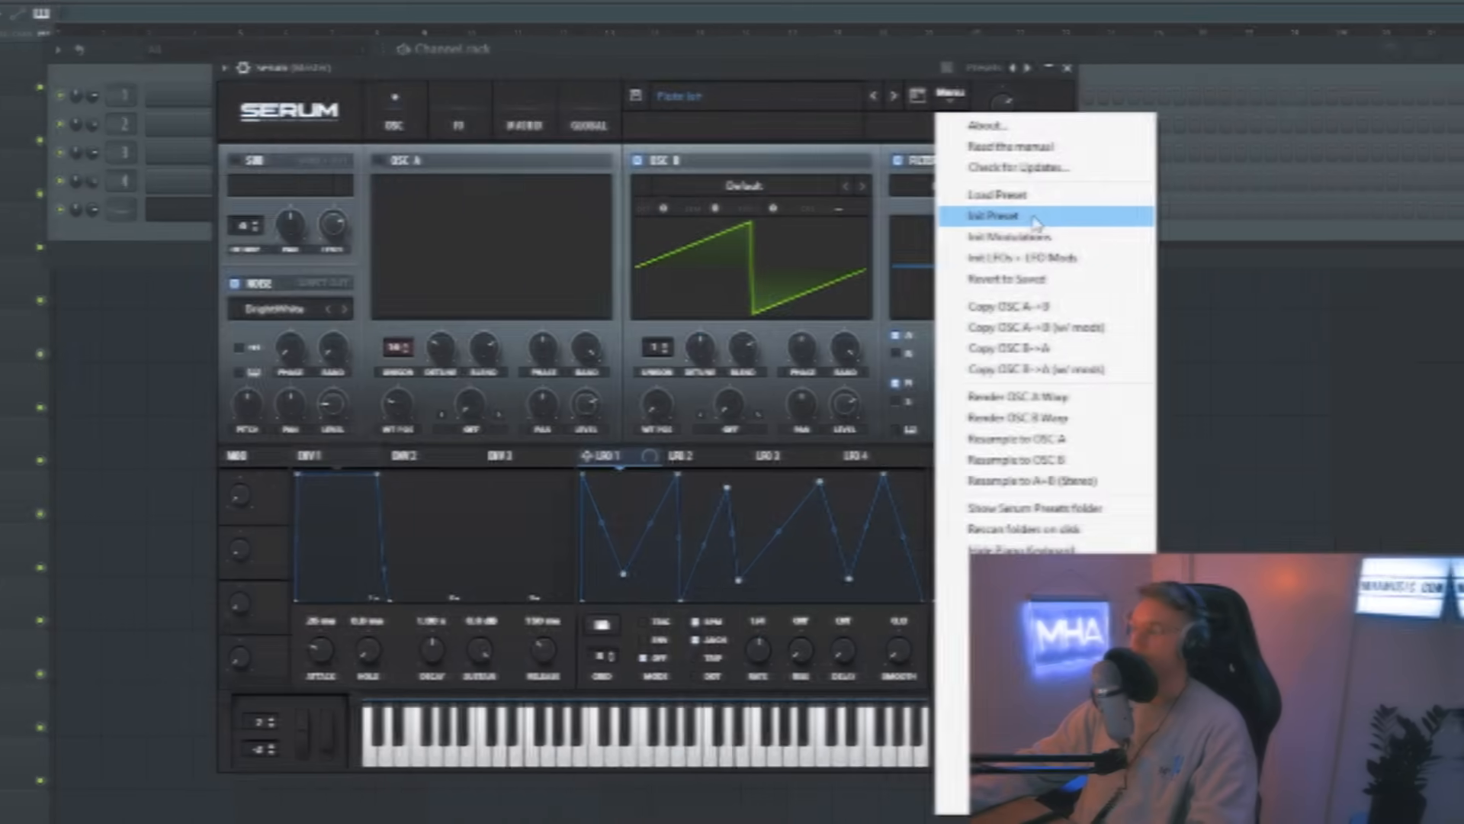
Step: Start a new sound from the Init preset, raising Osc A's unison to 10 voices and increasing its detune
click(1019, 213)
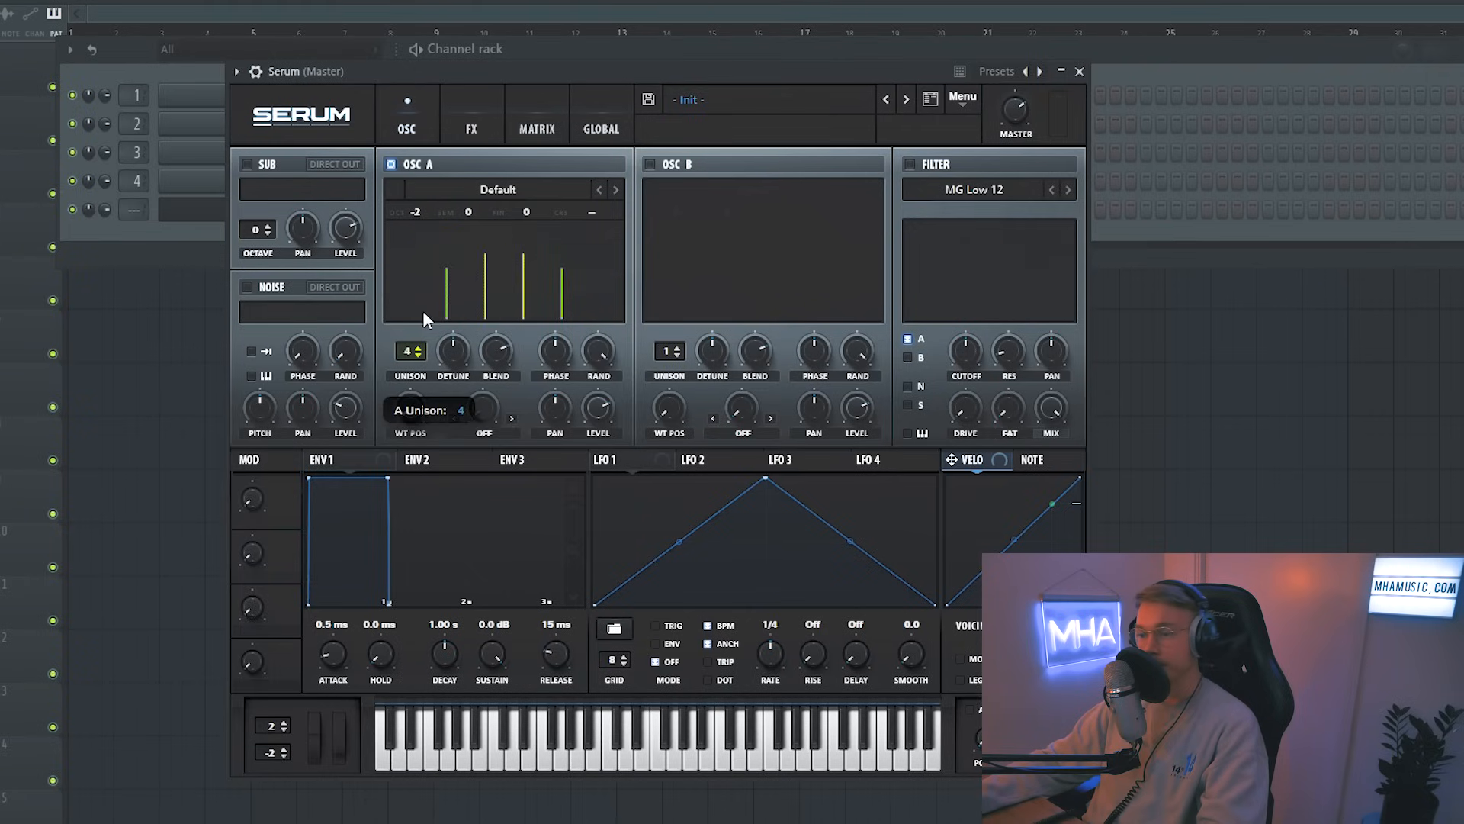
drag(425, 277, 432, 230)
mouse_move(452, 374)
mouse_down()
mouse_move(450, 387)
mouse_move(447, 350)
mouse_up()
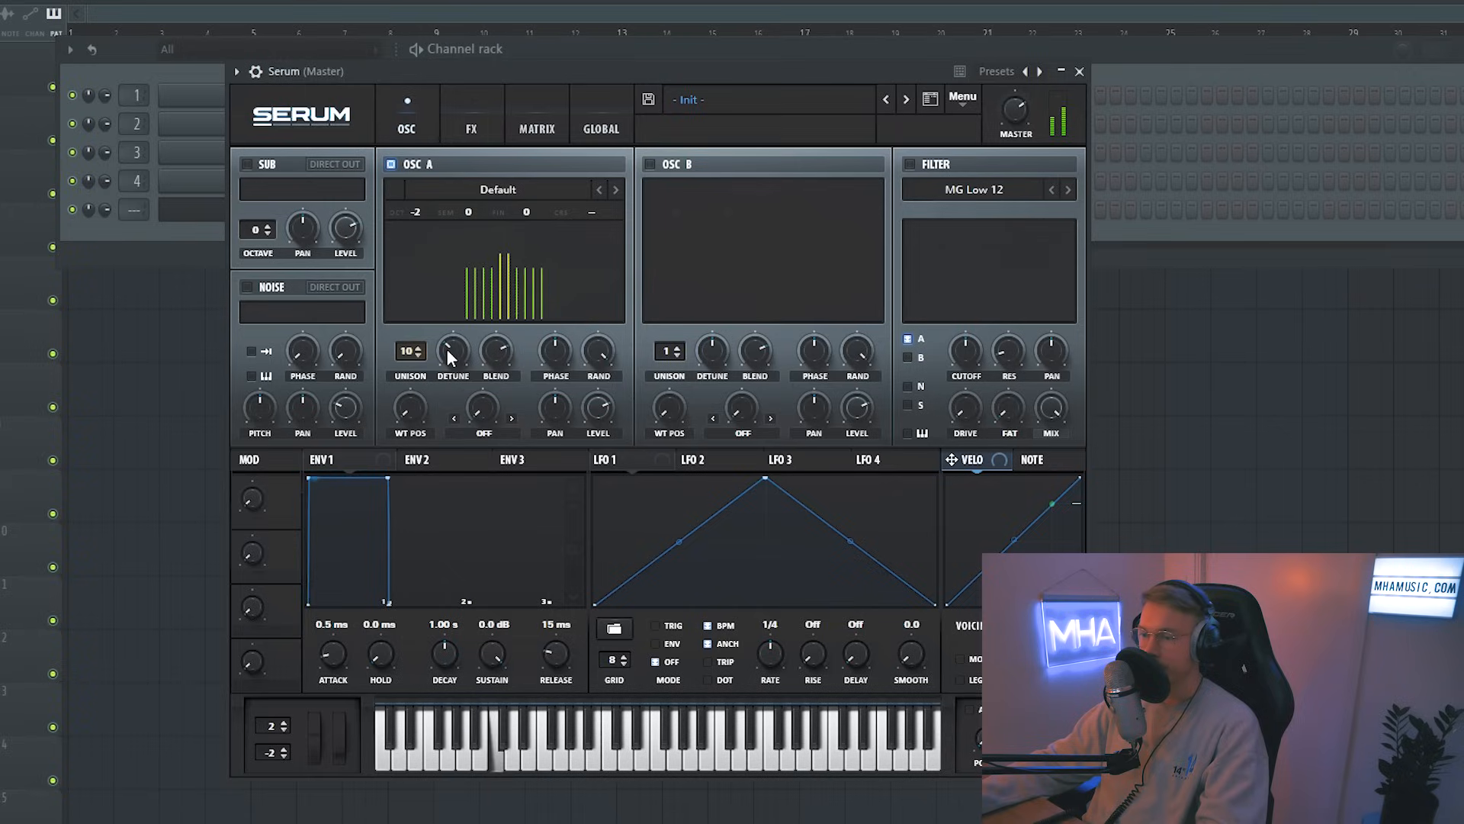
Step: Set the filter type to MG Low 24 and enable the noise oscillator with the ARP white sample
click(979, 188)
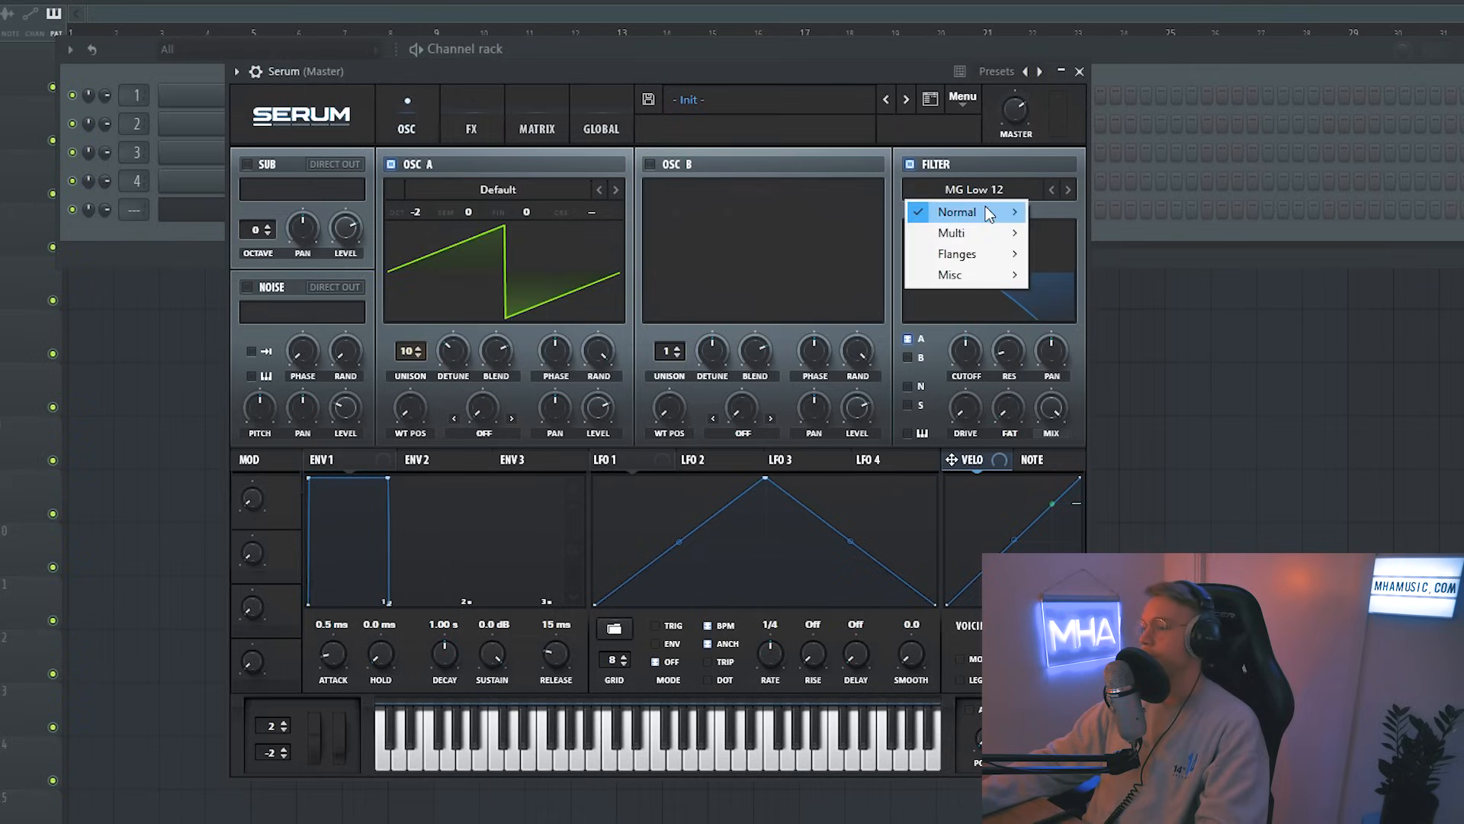
click(1098, 273)
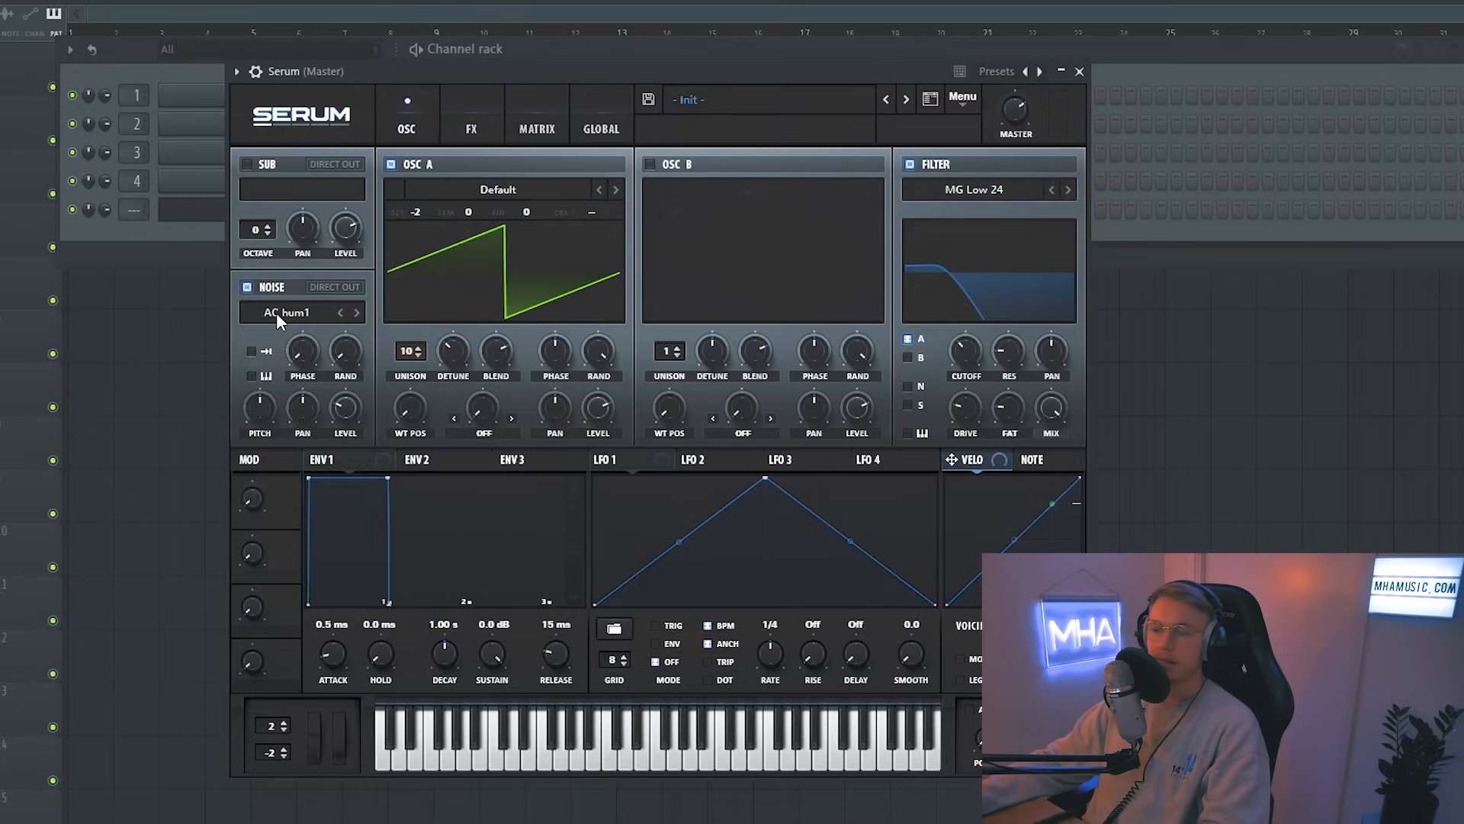
click(288, 313)
mouse_move(366, 343)
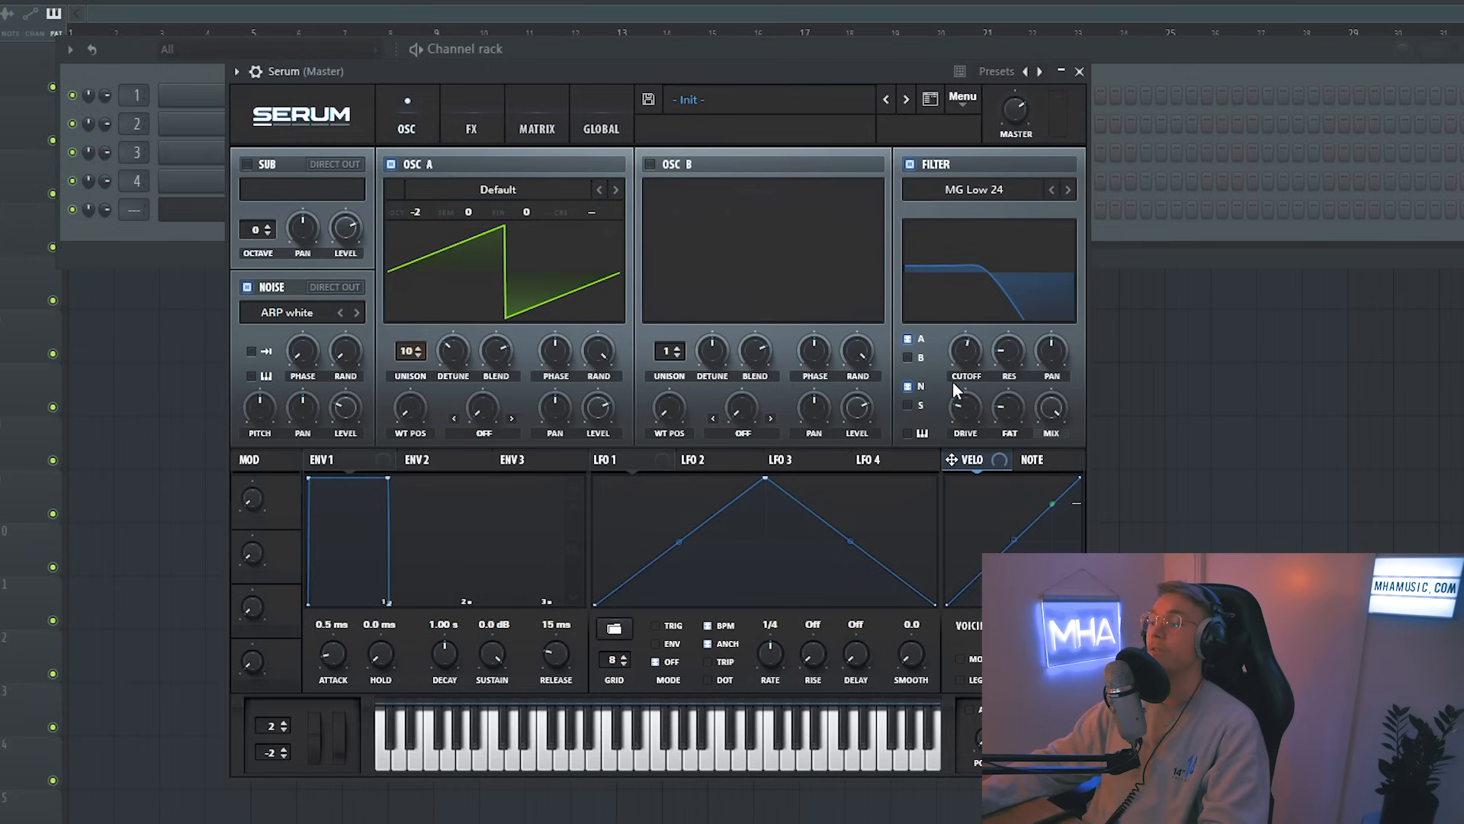
Step: Route the noise oscillator through the filter and raise the filter cutoff fully
mouse_move(957, 387)
drag(972, 393, 941, 418)
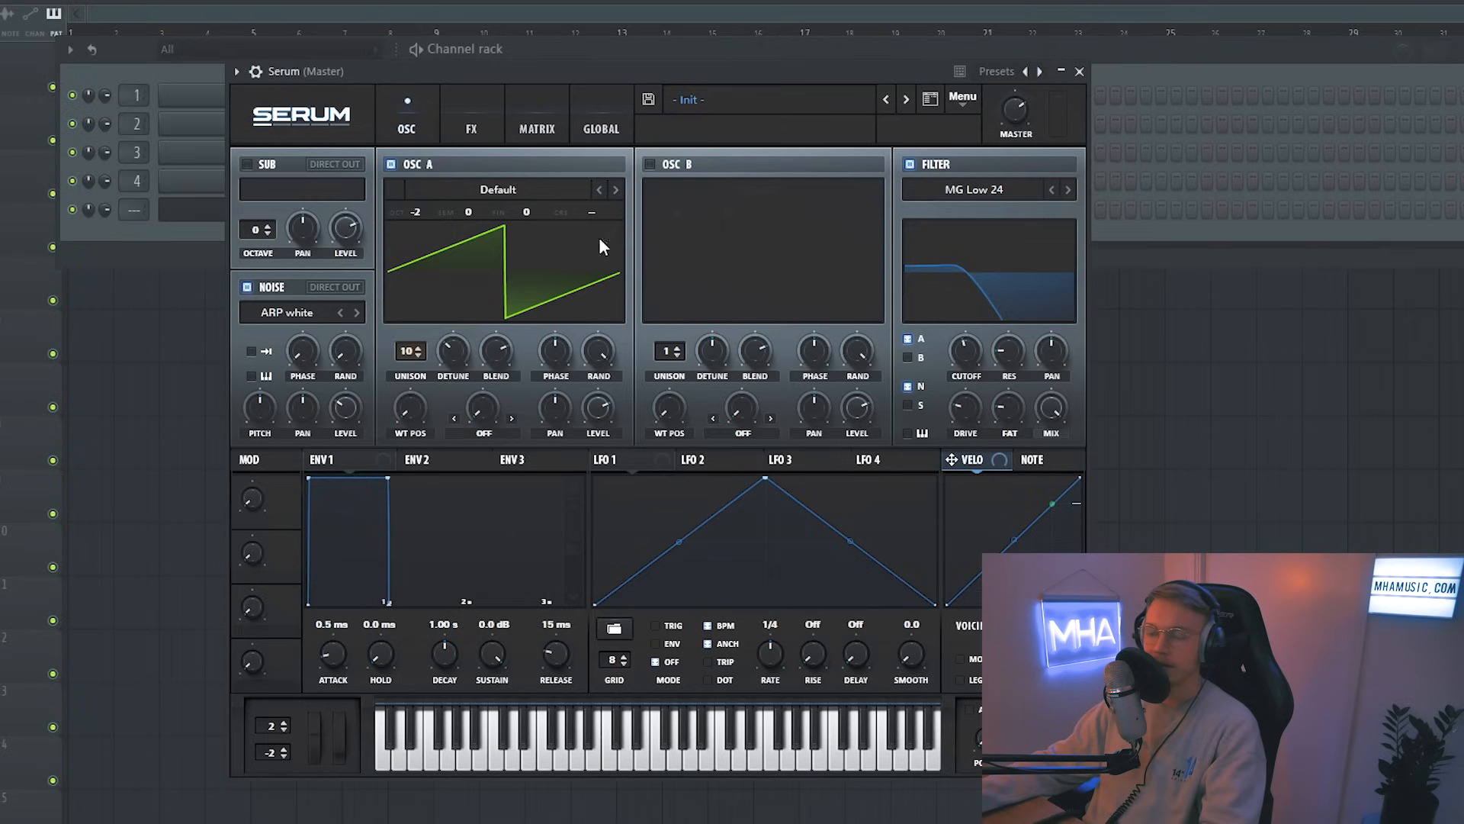
drag(965, 351, 965, 252)
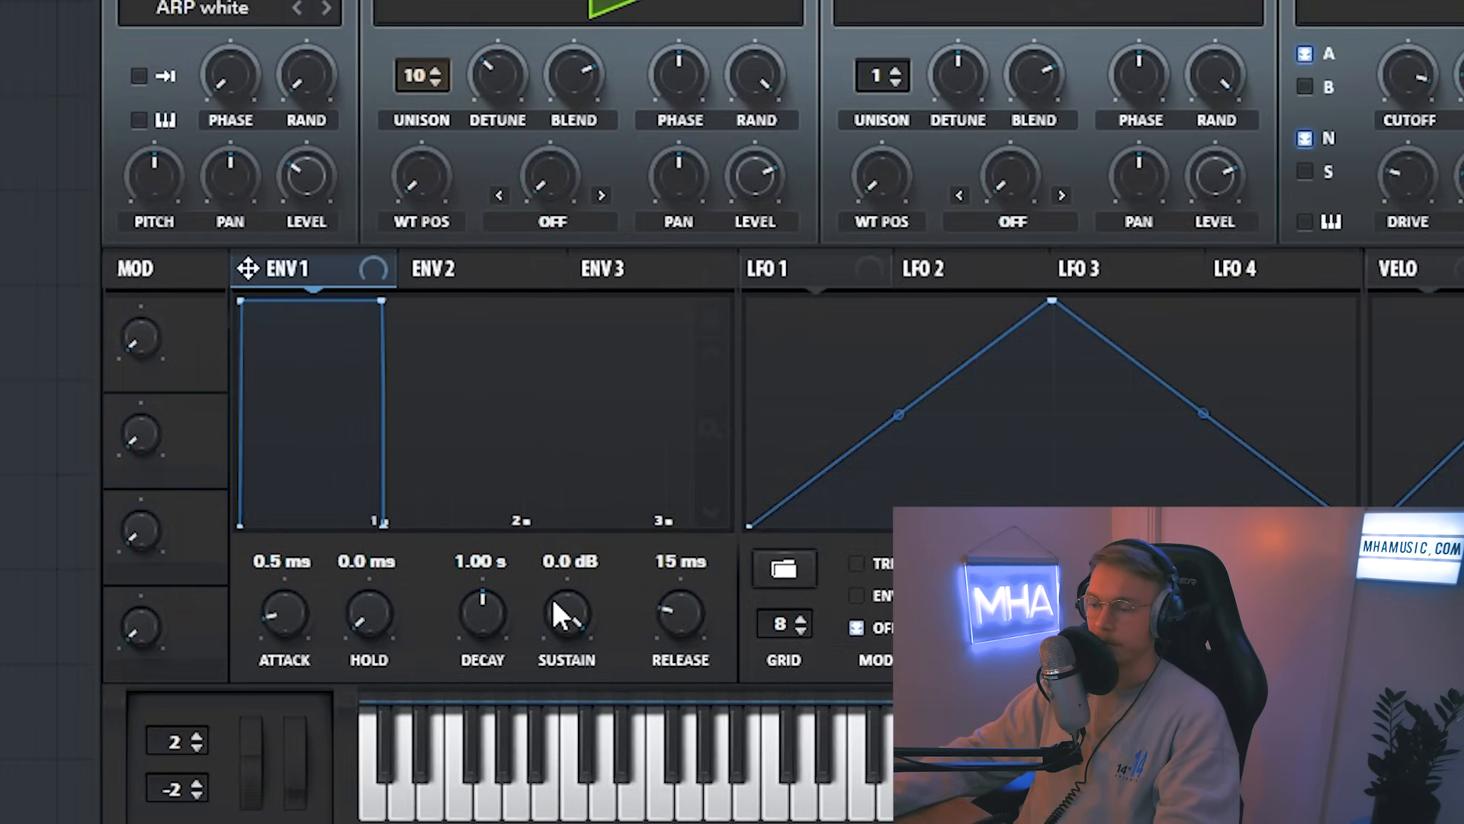
Step: Adjust ENV 1's decay to about 1.09 s
drag(486, 650, 486, 686)
mouse_move(492, 608)
mouse_down()
mouse_move(505, 648)
mouse_move(491, 629)
mouse_up()
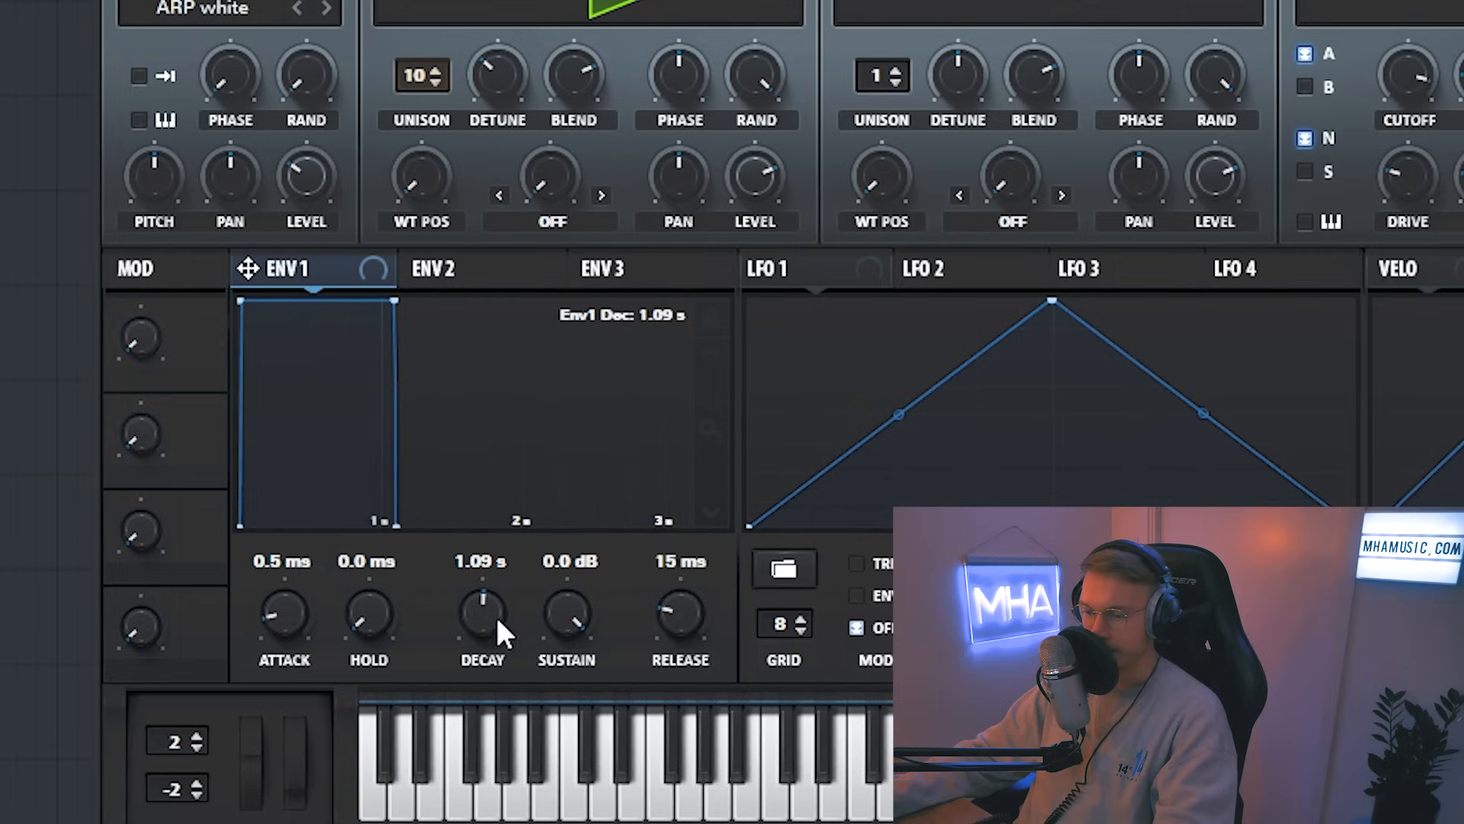
Step: Shape ENV 2 with 0% sustain, a decay of about 307 ms and a curved decay slope
click(490, 273)
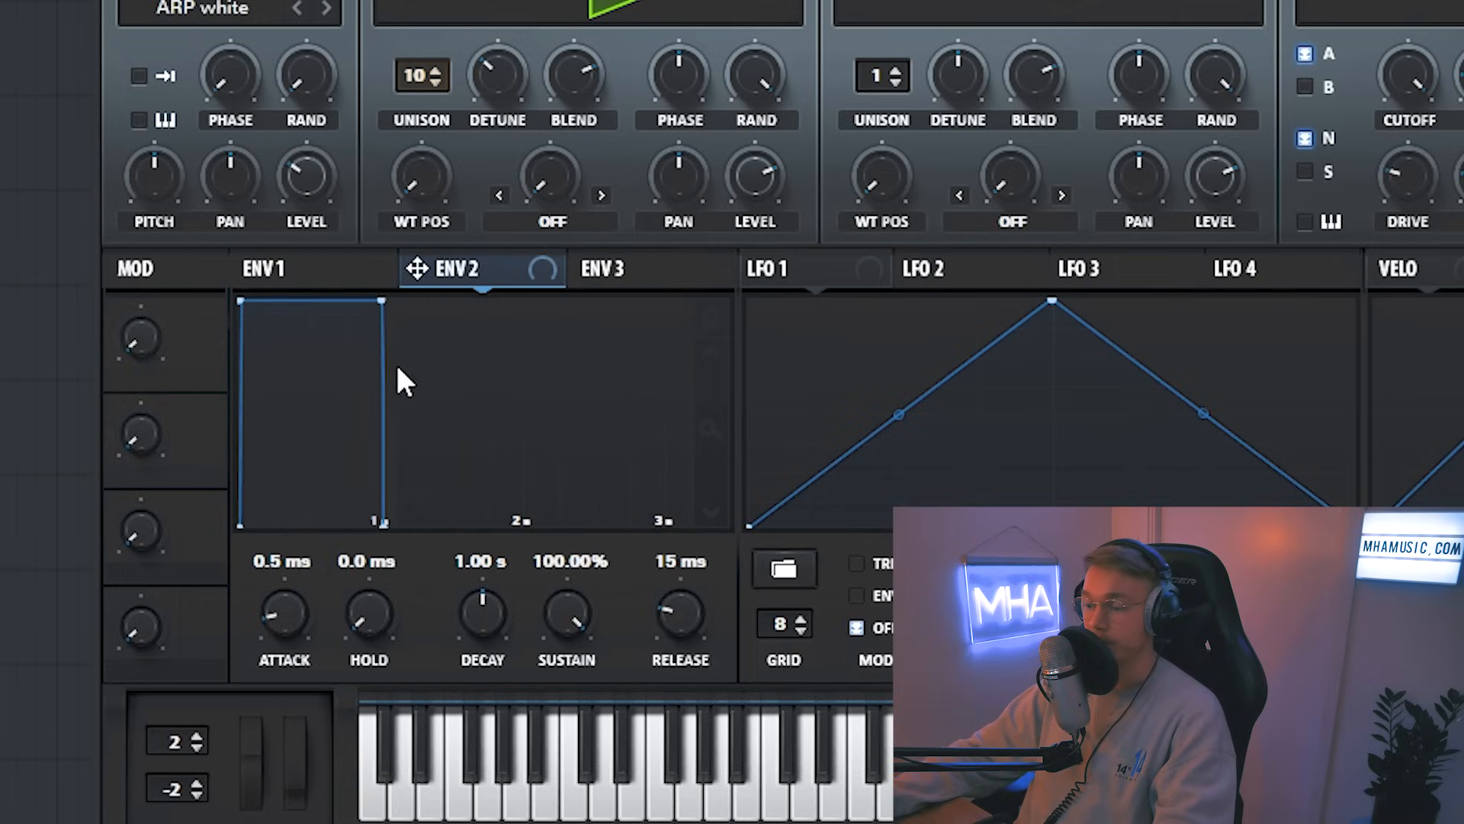
drag(547, 642, 548, 717)
drag(468, 617, 462, 638)
drag(549, 609, 648, 820)
mouse_move(481, 610)
mouse_down()
mouse_move(496, 562)
mouse_move(489, 608)
mouse_up()
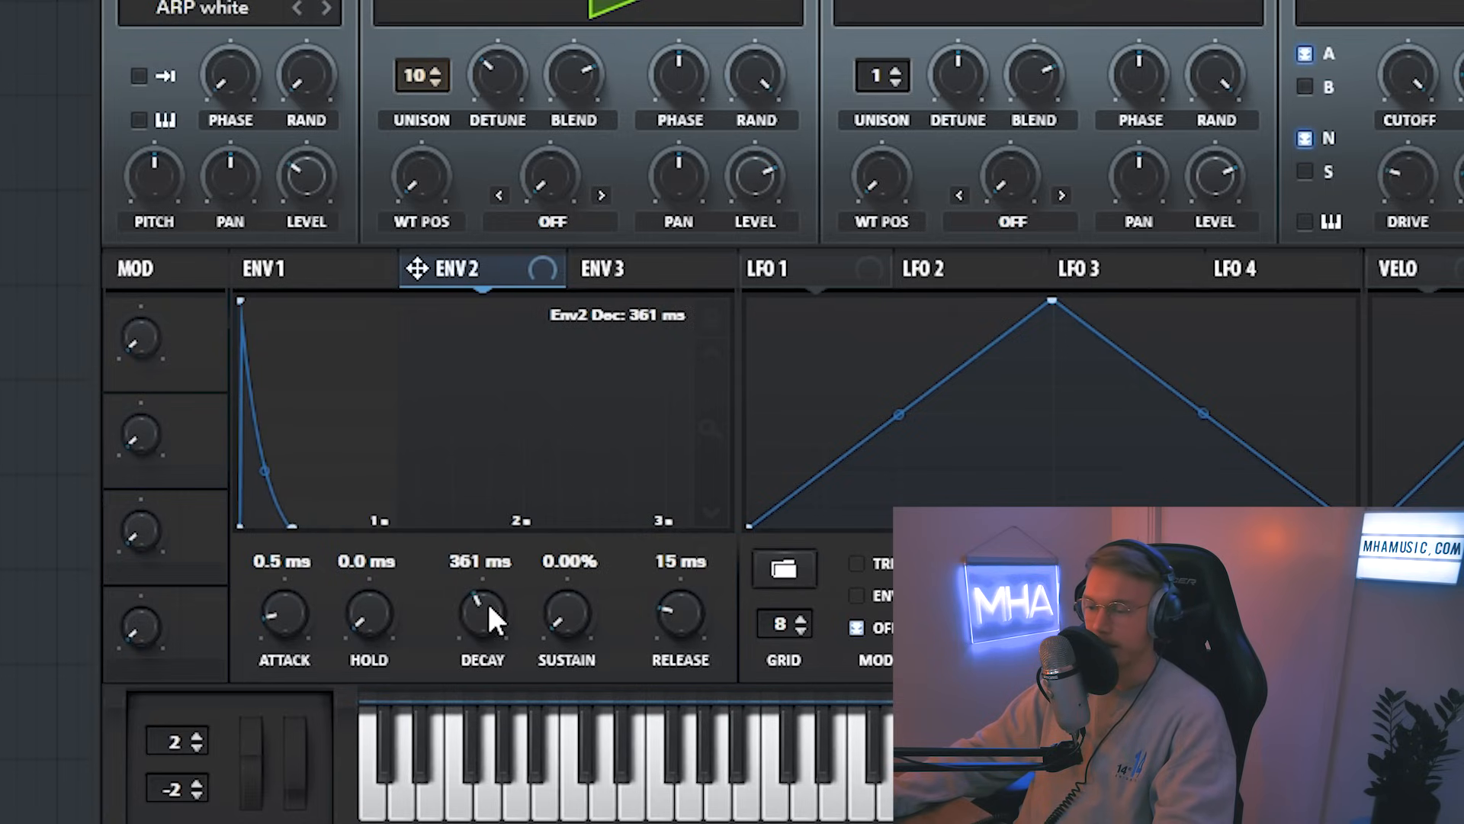
drag(266, 472, 265, 440)
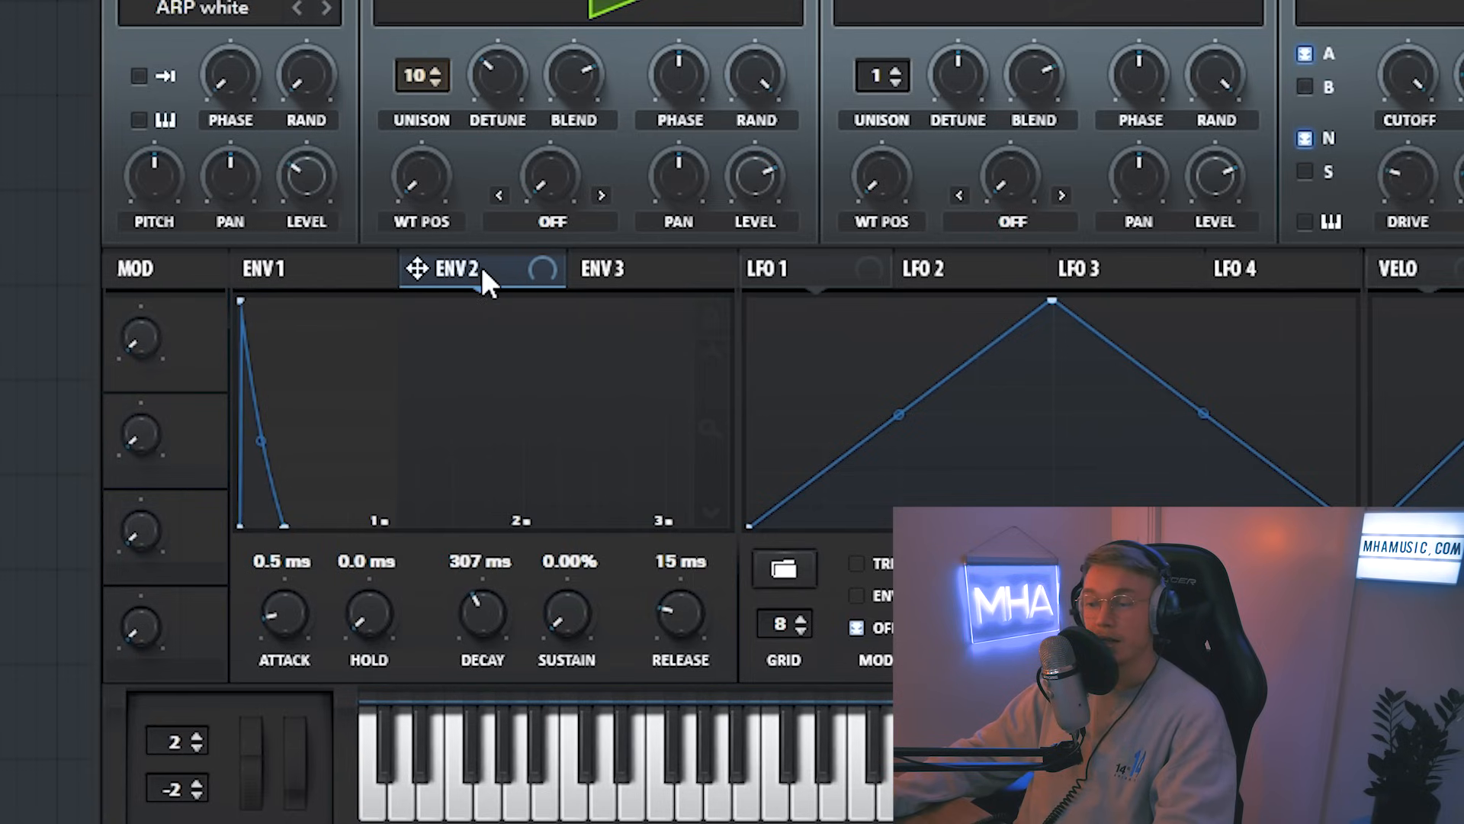
Step: Assign ENV 2 to the filter cutoff at an amount of 100 and lower the cutoff
drag(482, 280, 511, 320)
drag(479, 250, 1401, 77)
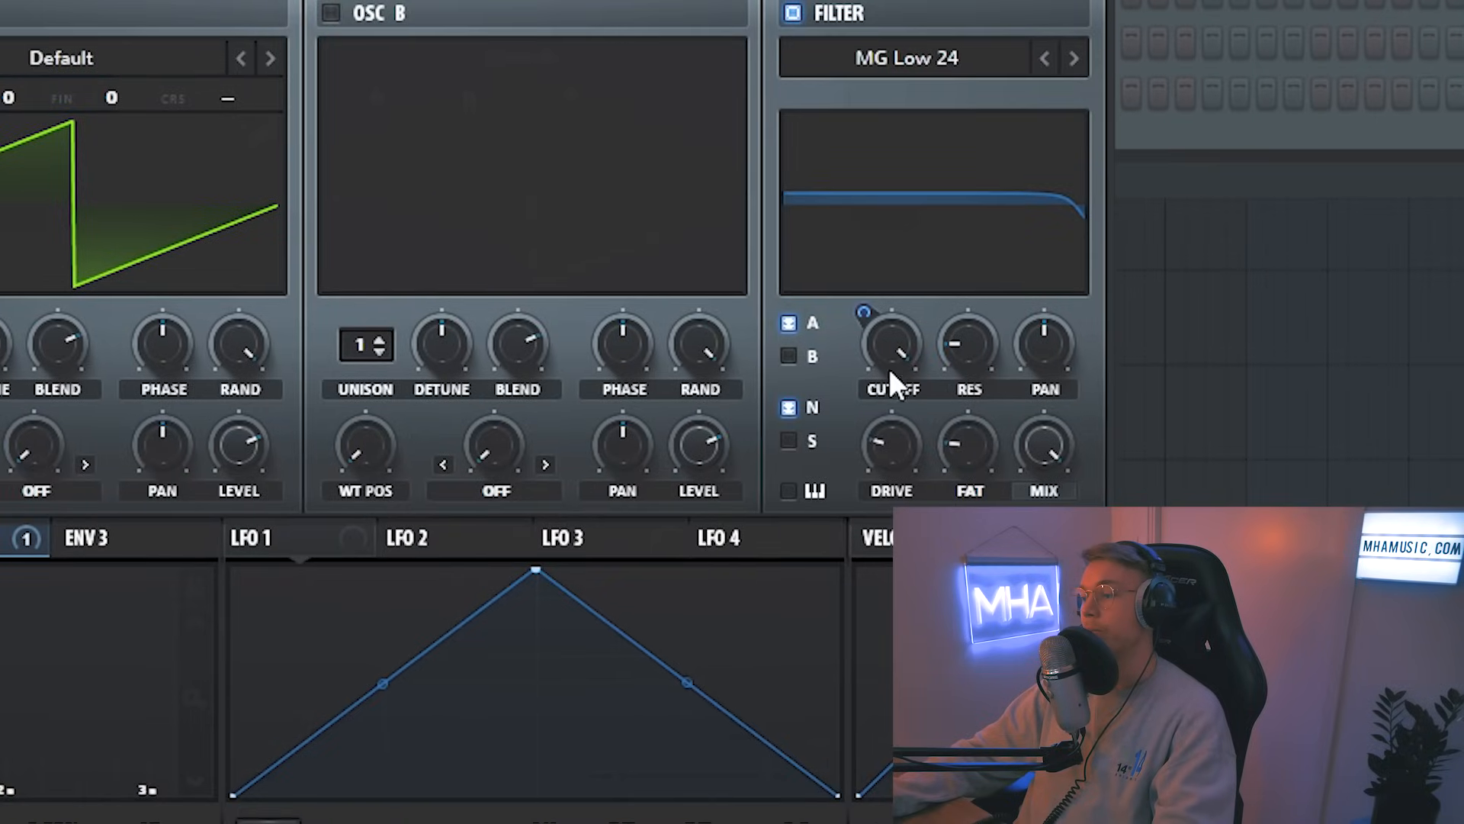
drag(883, 336, 887, 337)
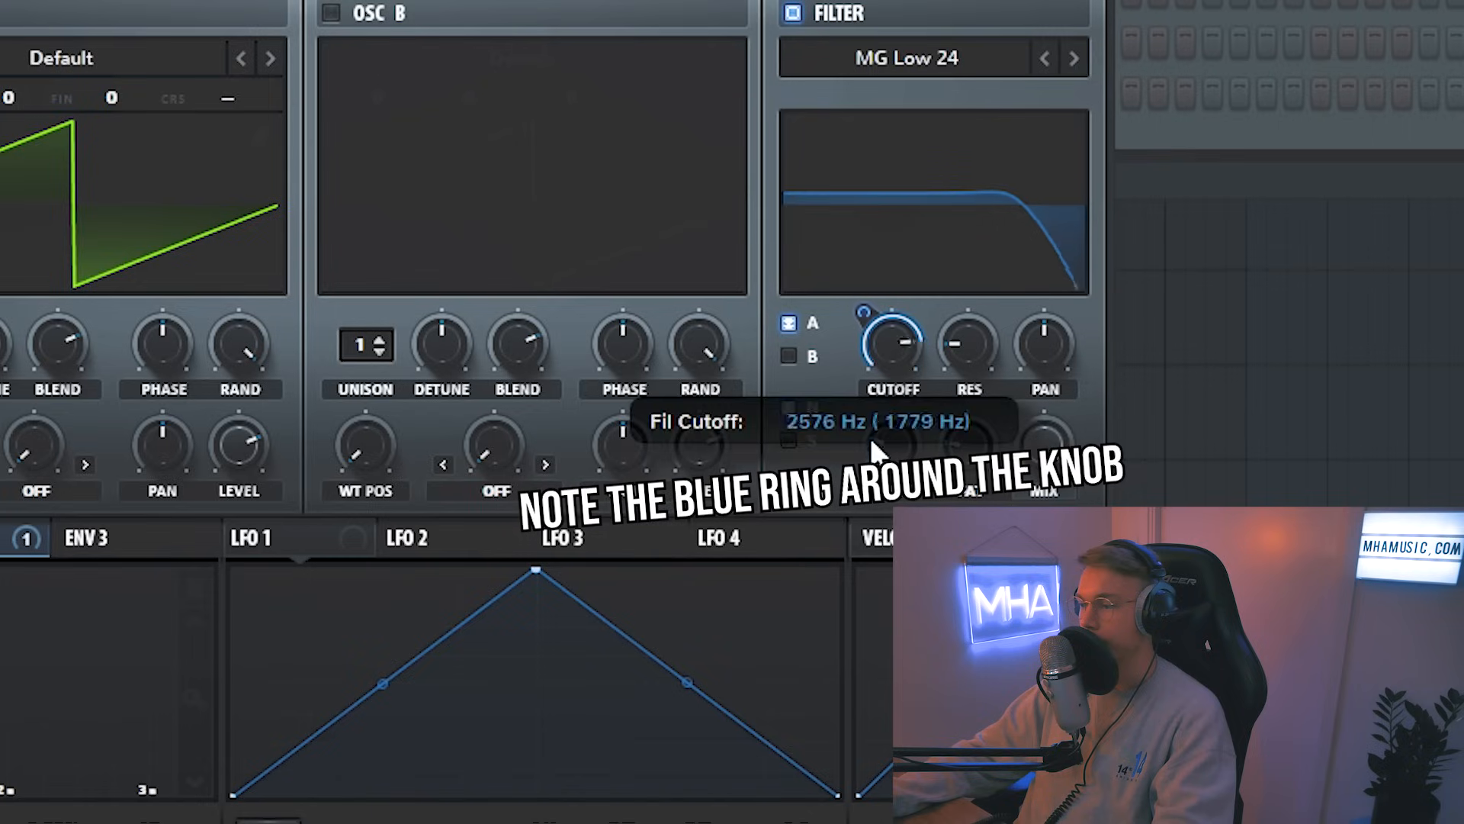
drag(864, 314, 935, 144)
drag(966, 78, 895, 358)
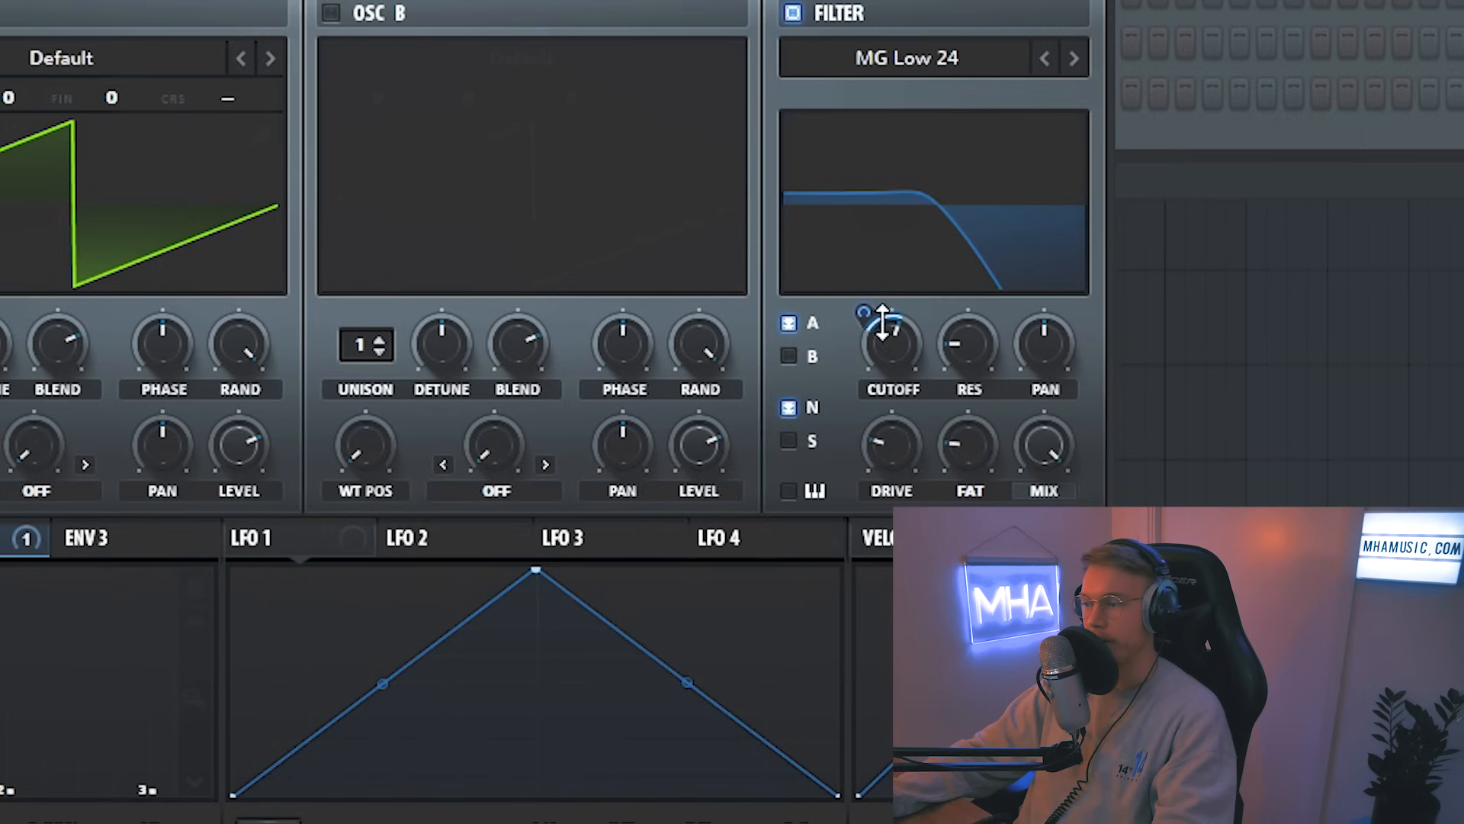
drag(890, 347, 822, 579)
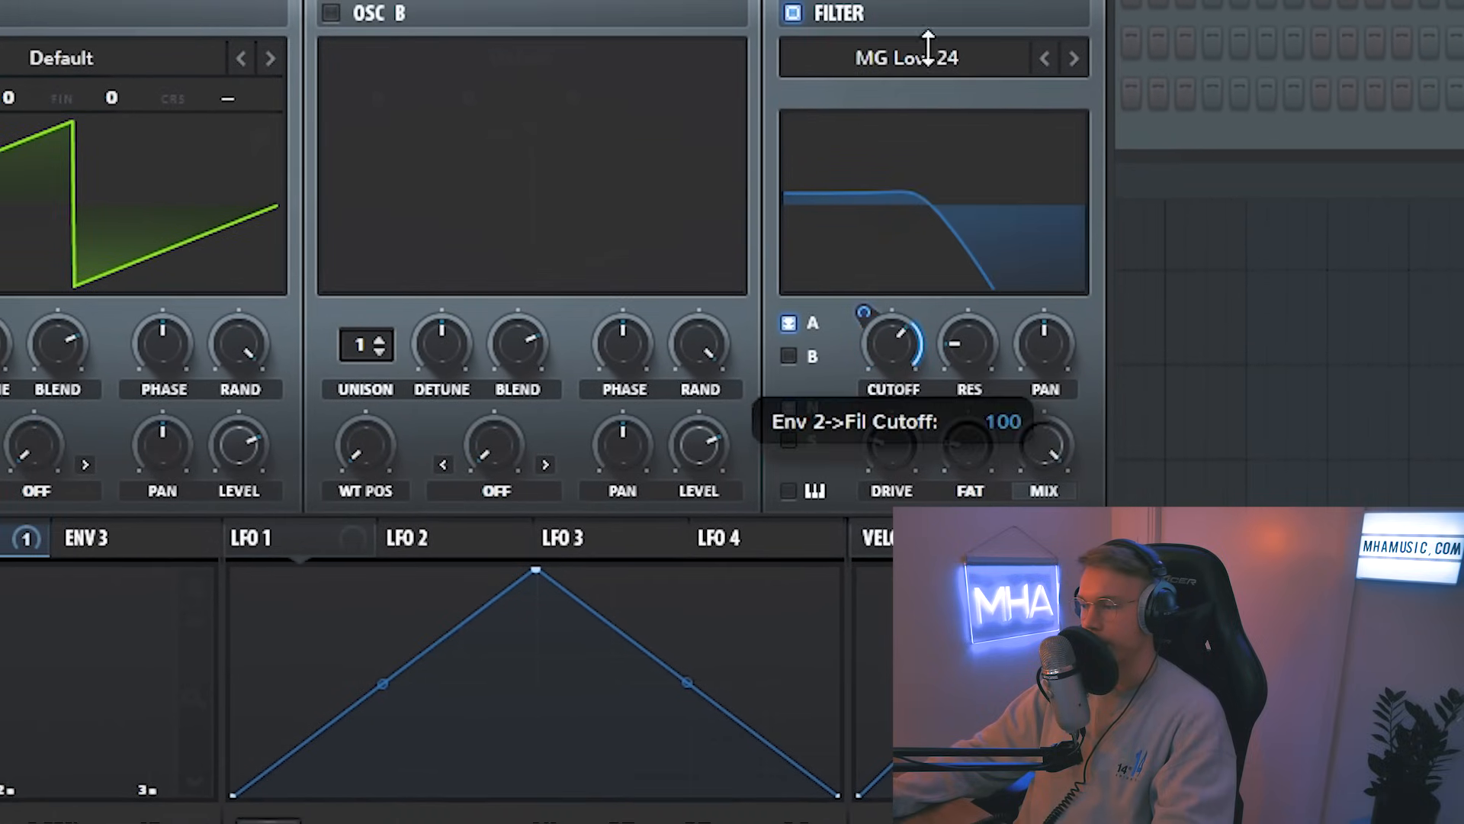
drag(876, 339, 877, 658)
drag(871, 312, 864, 393)
drag(865, 321, 889, 263)
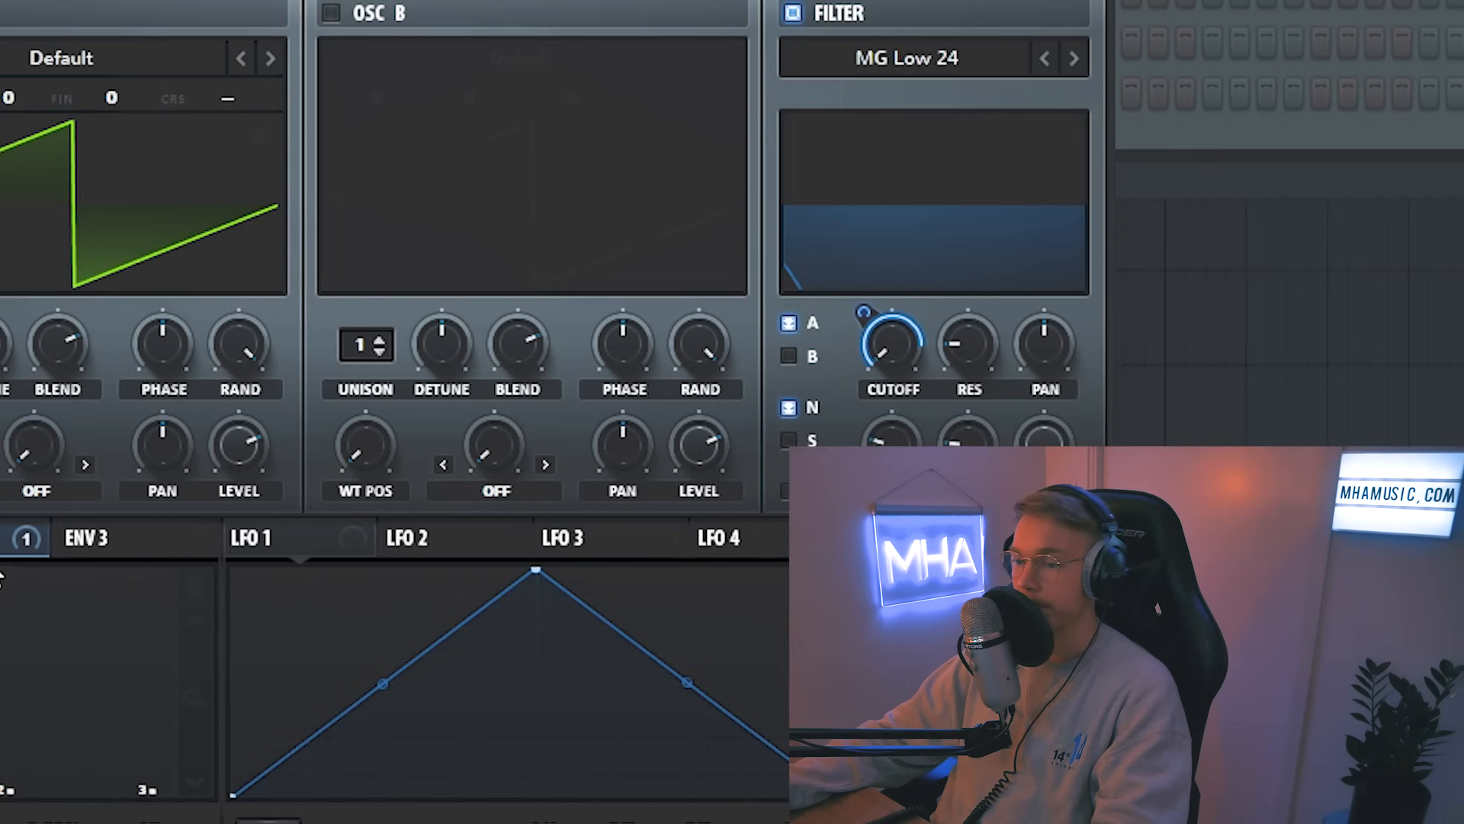
Step: Assign ENV 2 to the noise oscillator's level
drag(0, 542, 0, 488)
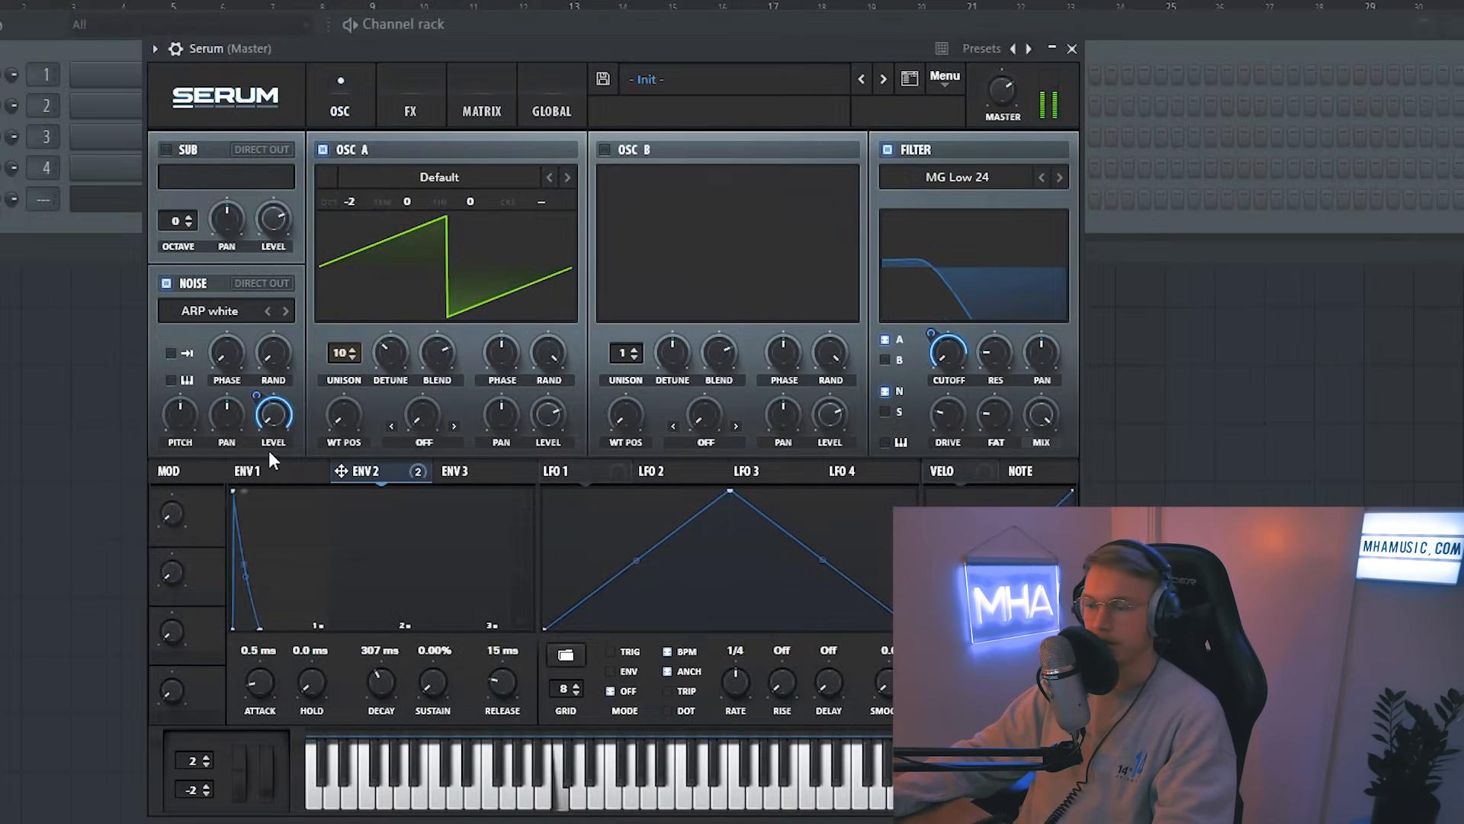
mouse_move(256, 417)
drag(256, 417, 259, 456)
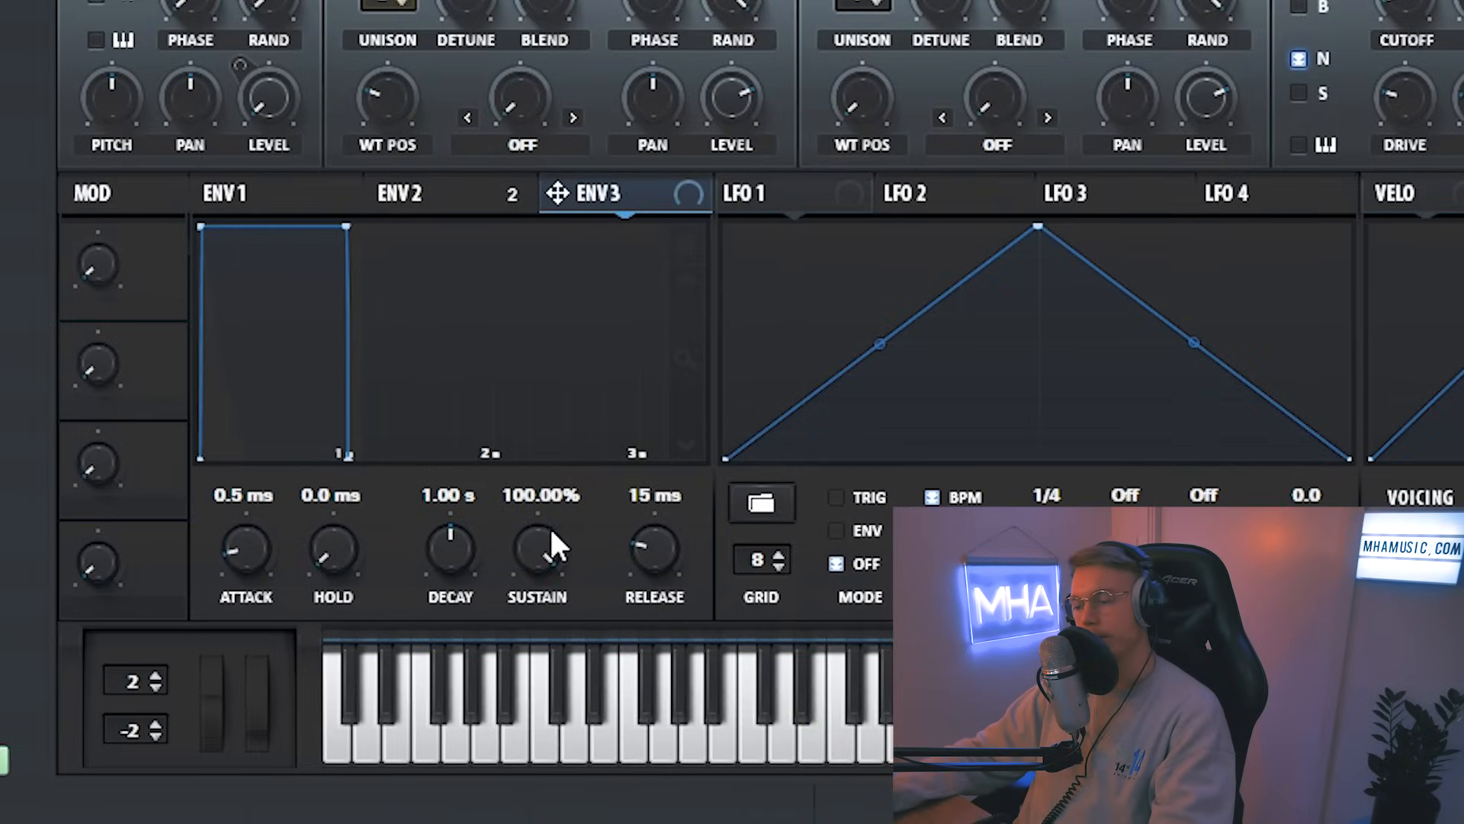
Step: Set ENV 3's sustain to 0% and its decay to 15 ms
drag(551, 532, 551, 602)
drag(450, 543, 453, 632)
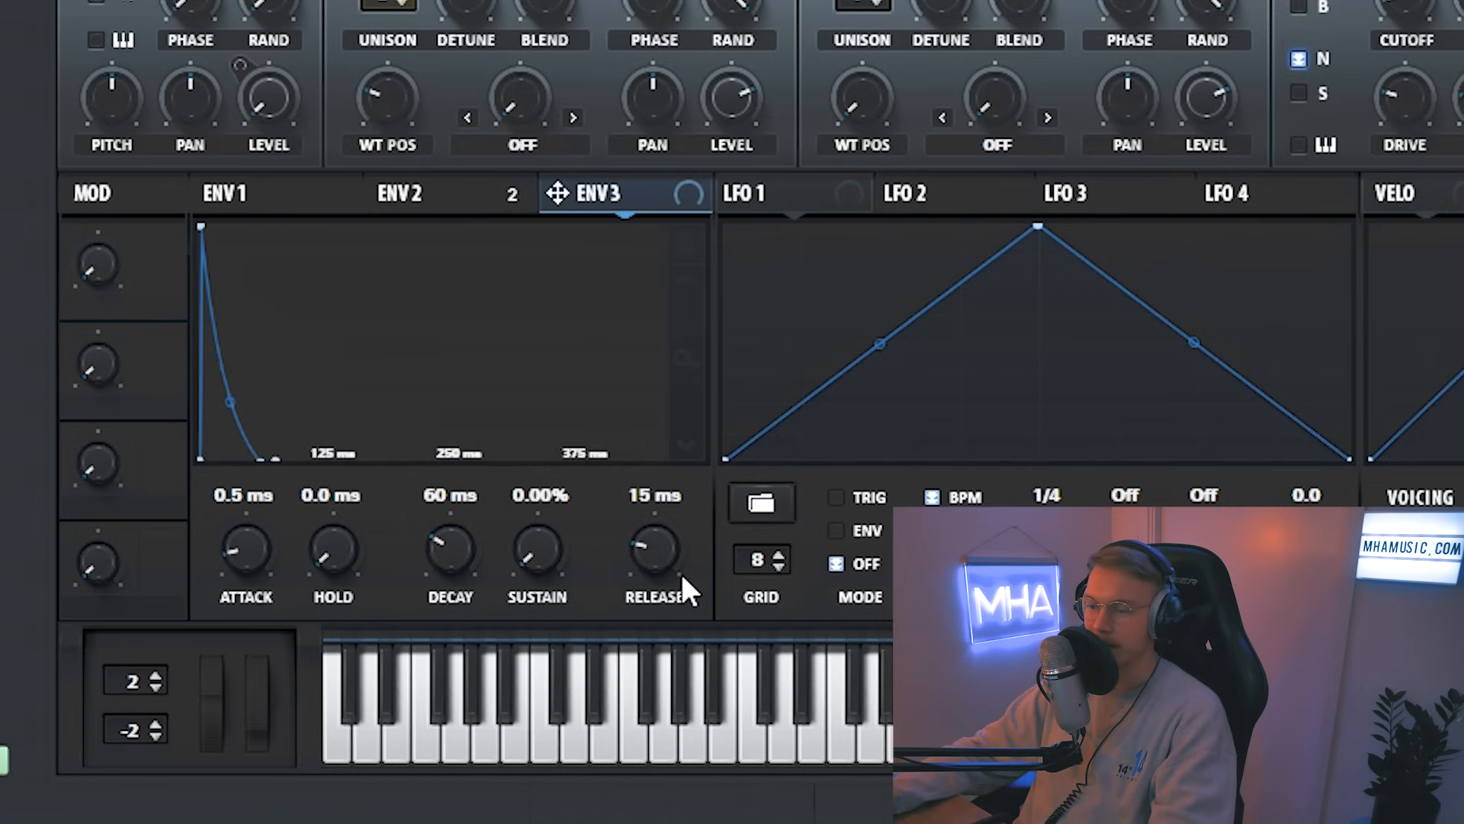
drag(473, 540, 464, 553)
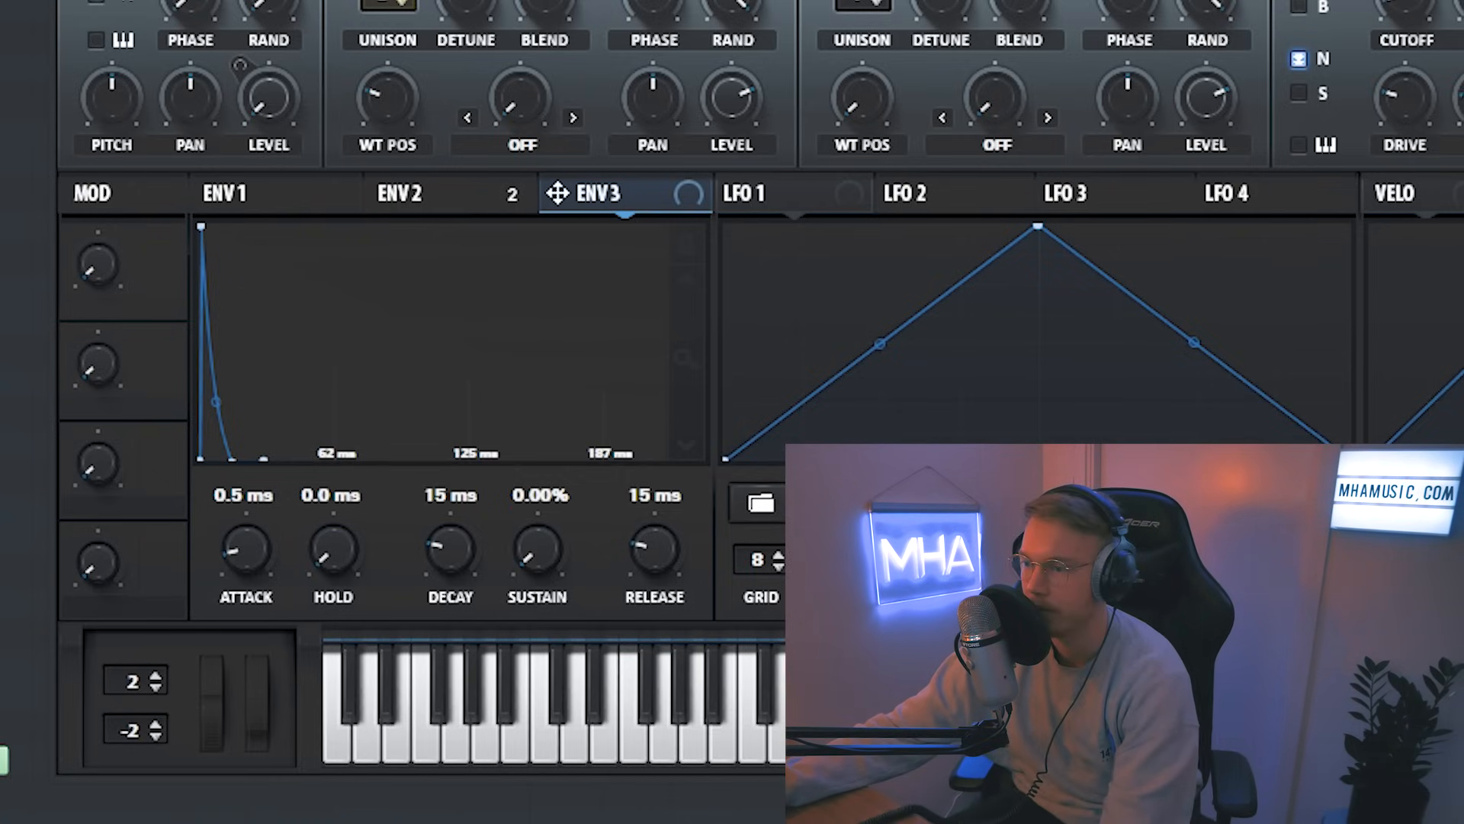
Step: Adjust the Env 2 to Noise Level modulation amount in the mod matrix
click(469, 93)
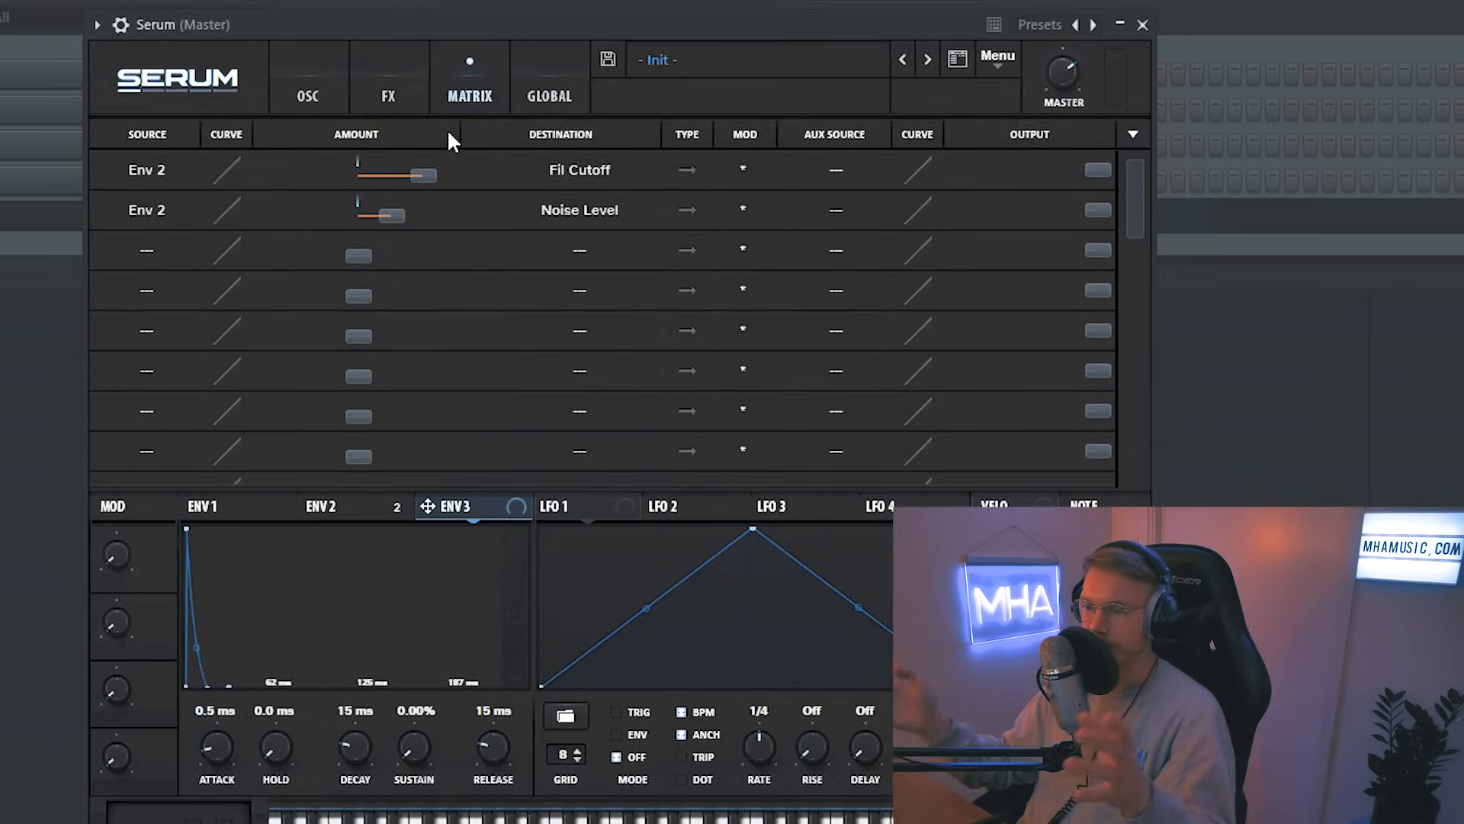
scroll(697, 289, down, 2)
scroll(668, 285, up, 2)
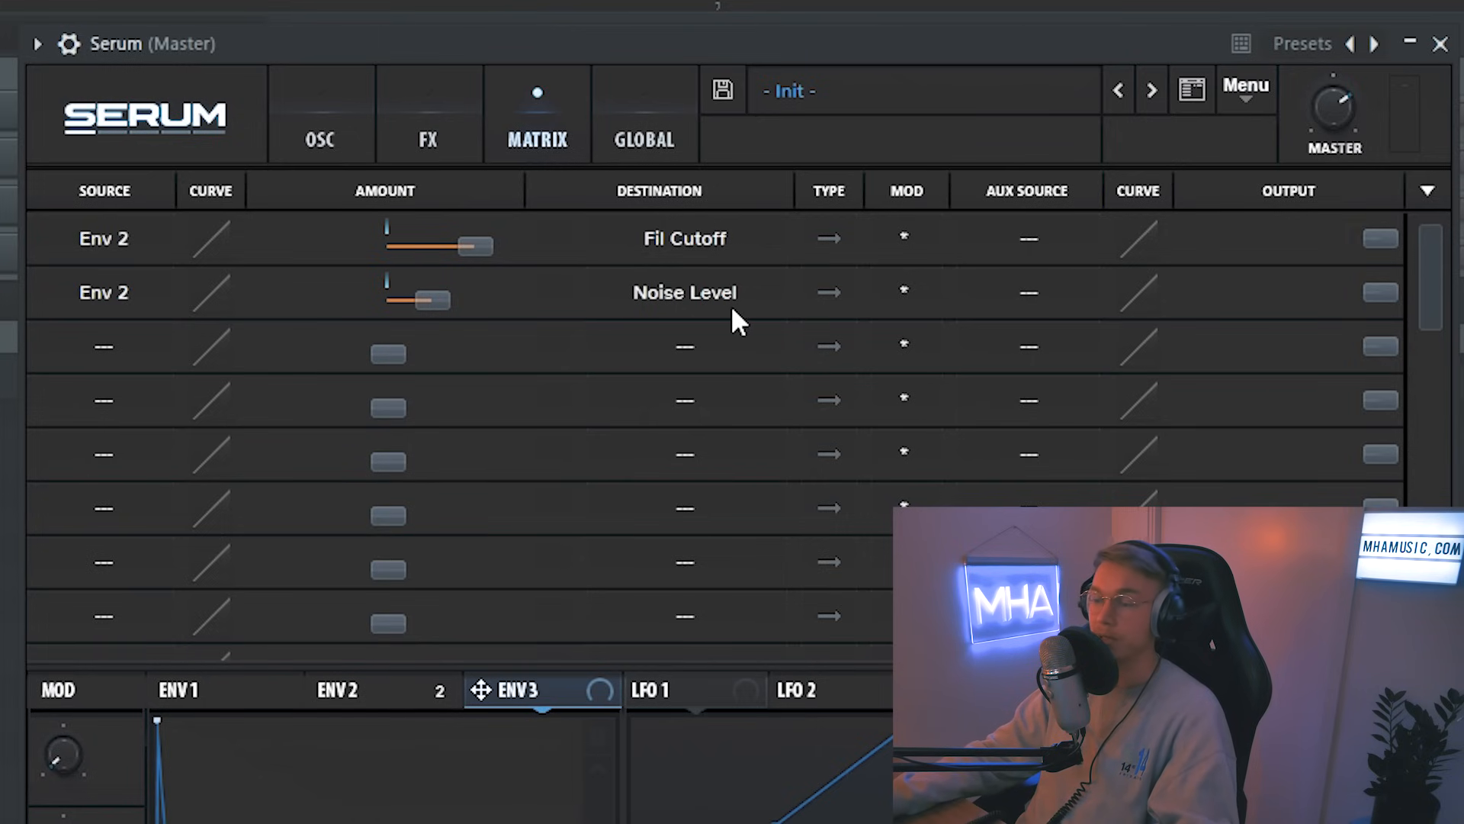
drag(430, 300, 514, 301)
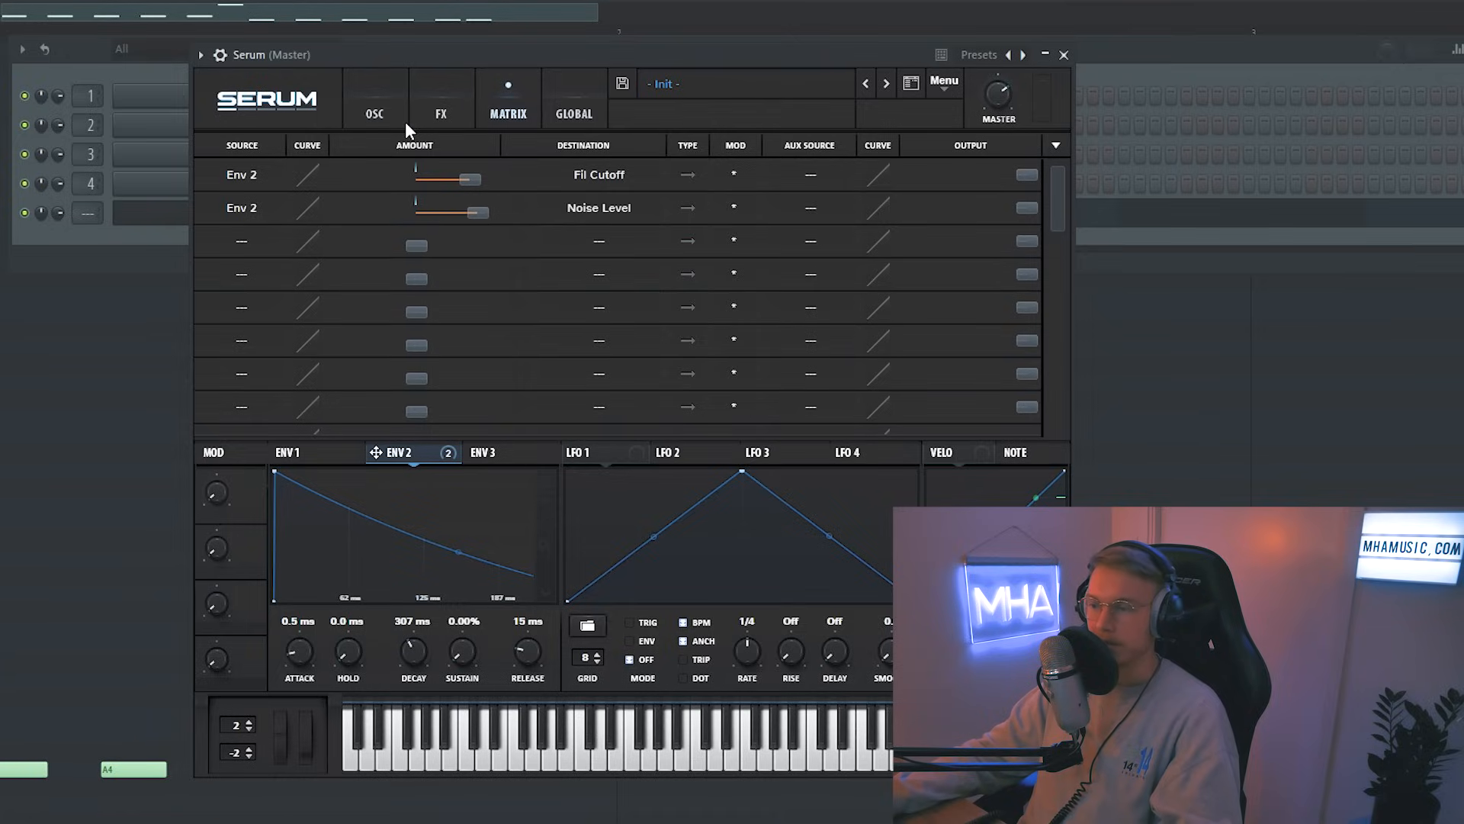
click(405, 122)
click(514, 86)
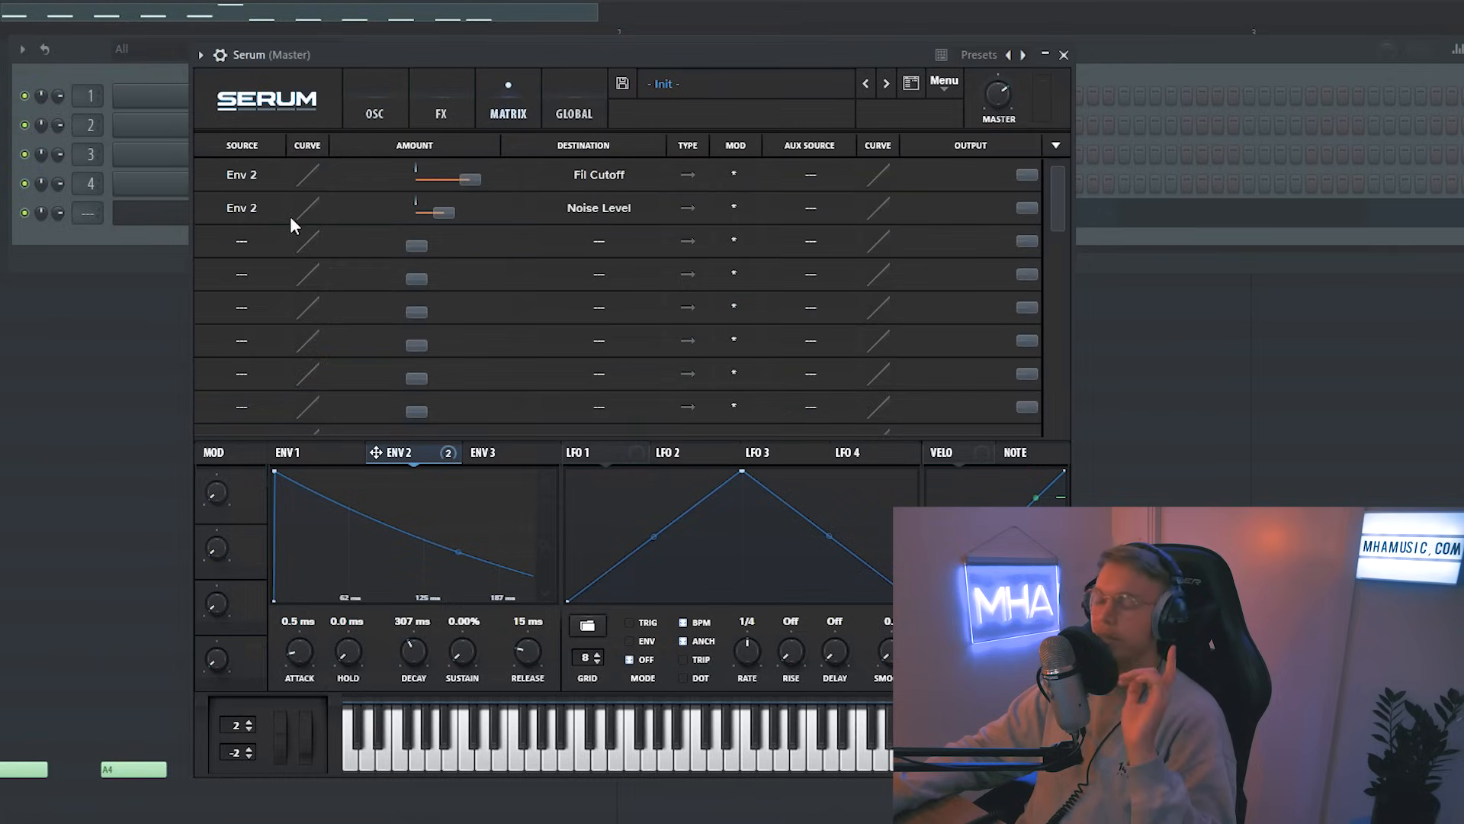
Step: Add a mod matrix slot routing Env 3 to Mast.Tun
click(249, 242)
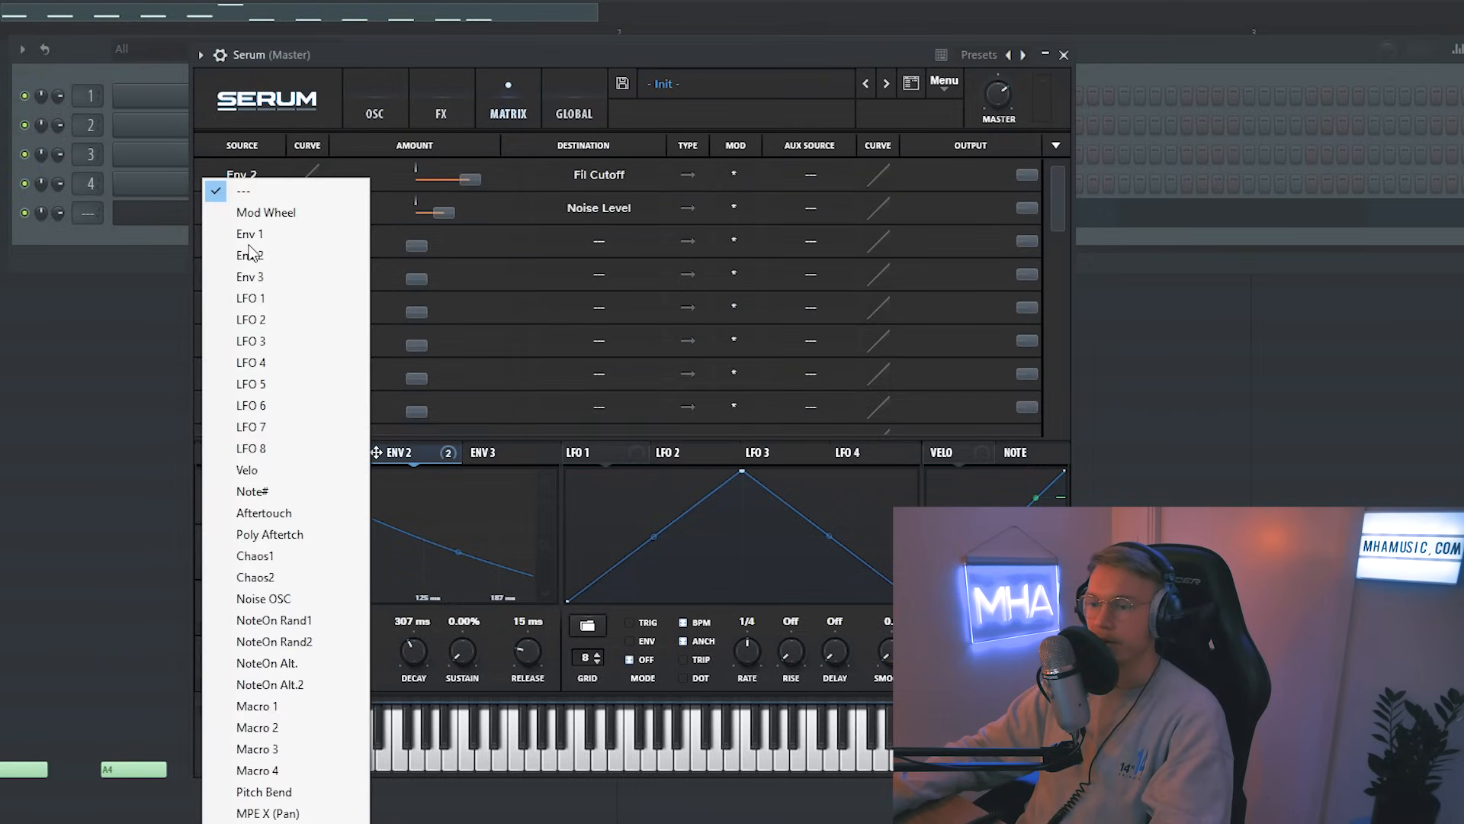
click(286, 280)
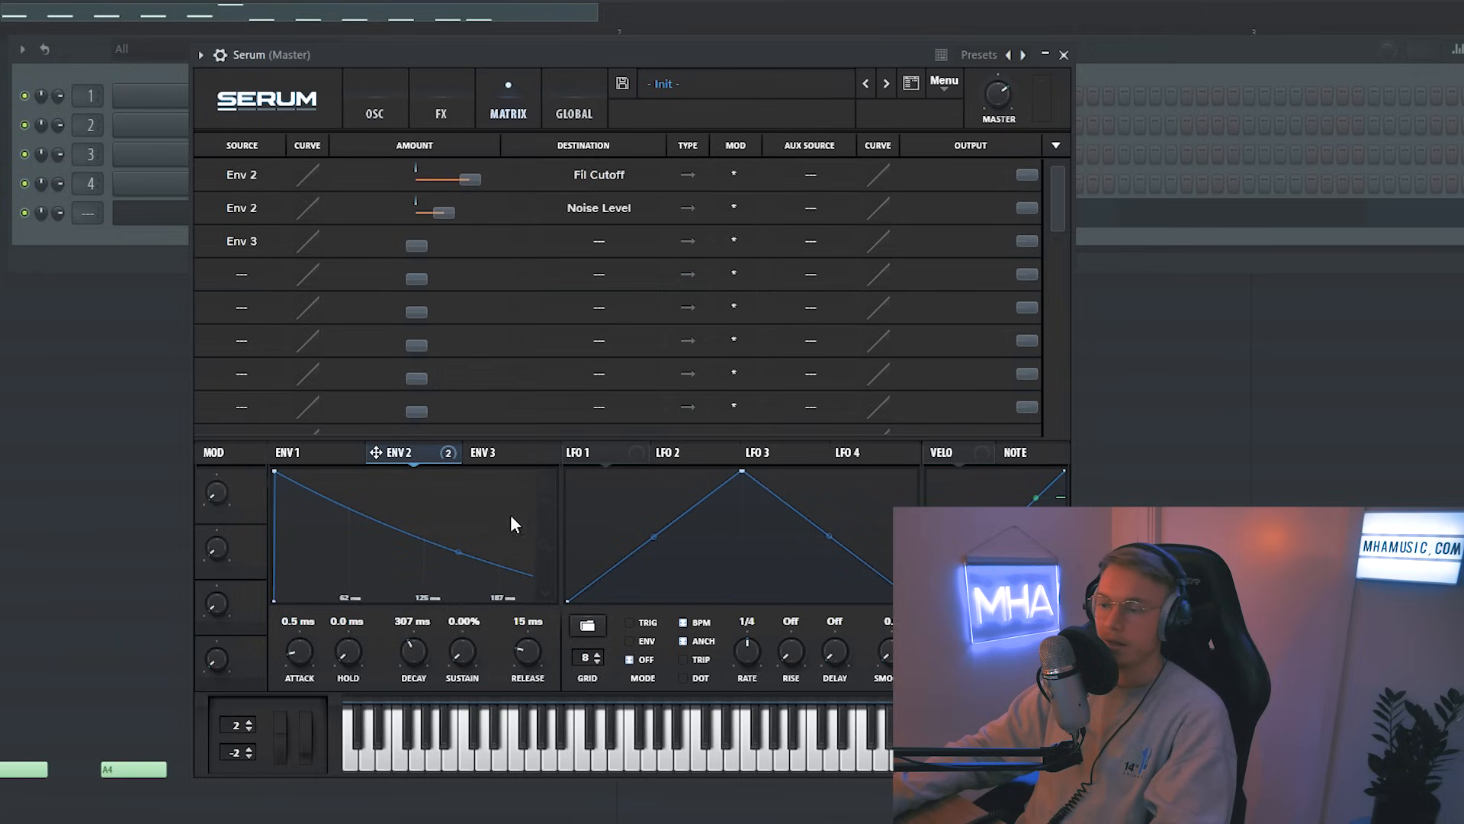
click(488, 453)
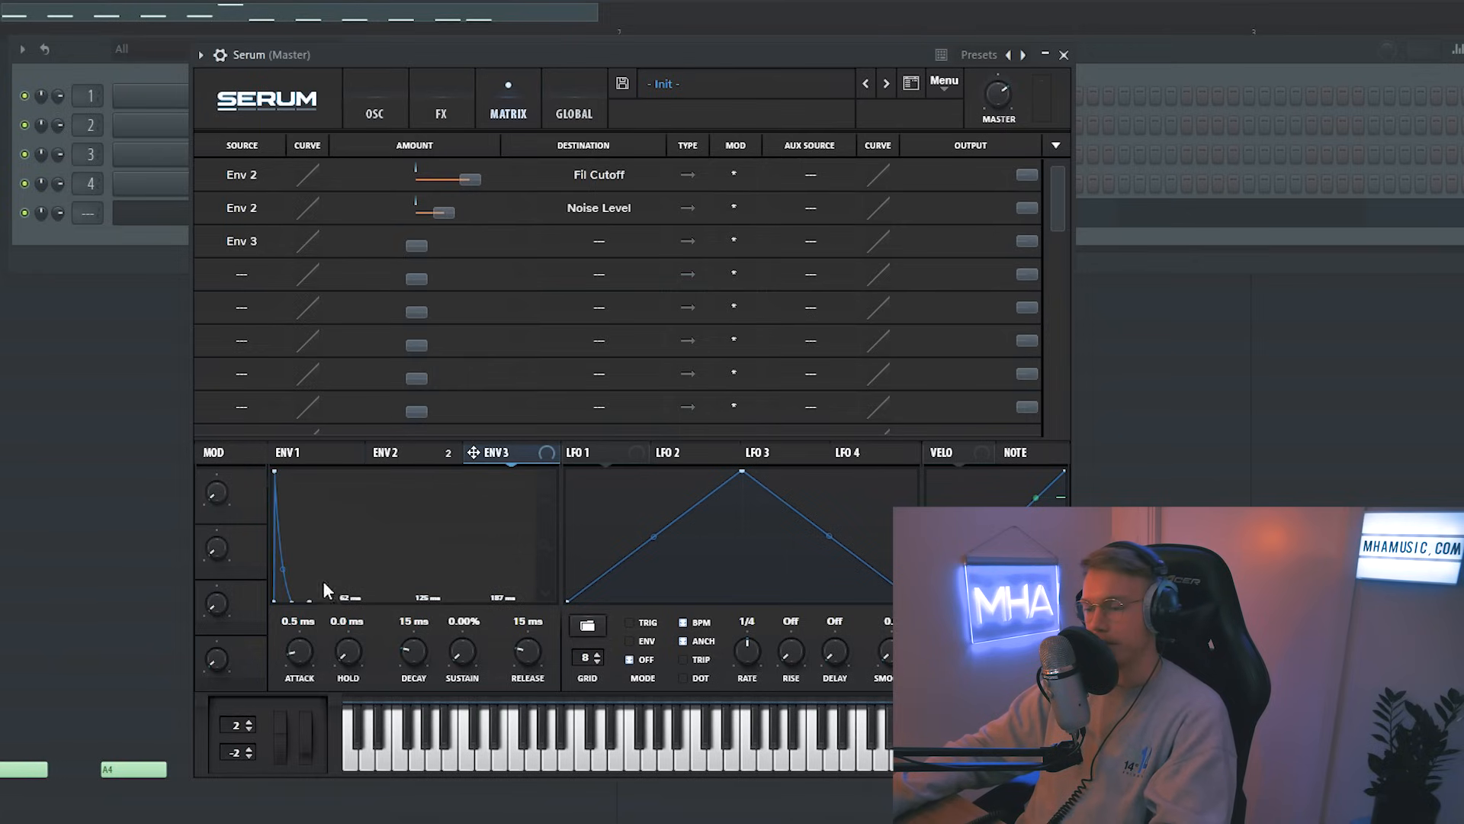
click(598, 241)
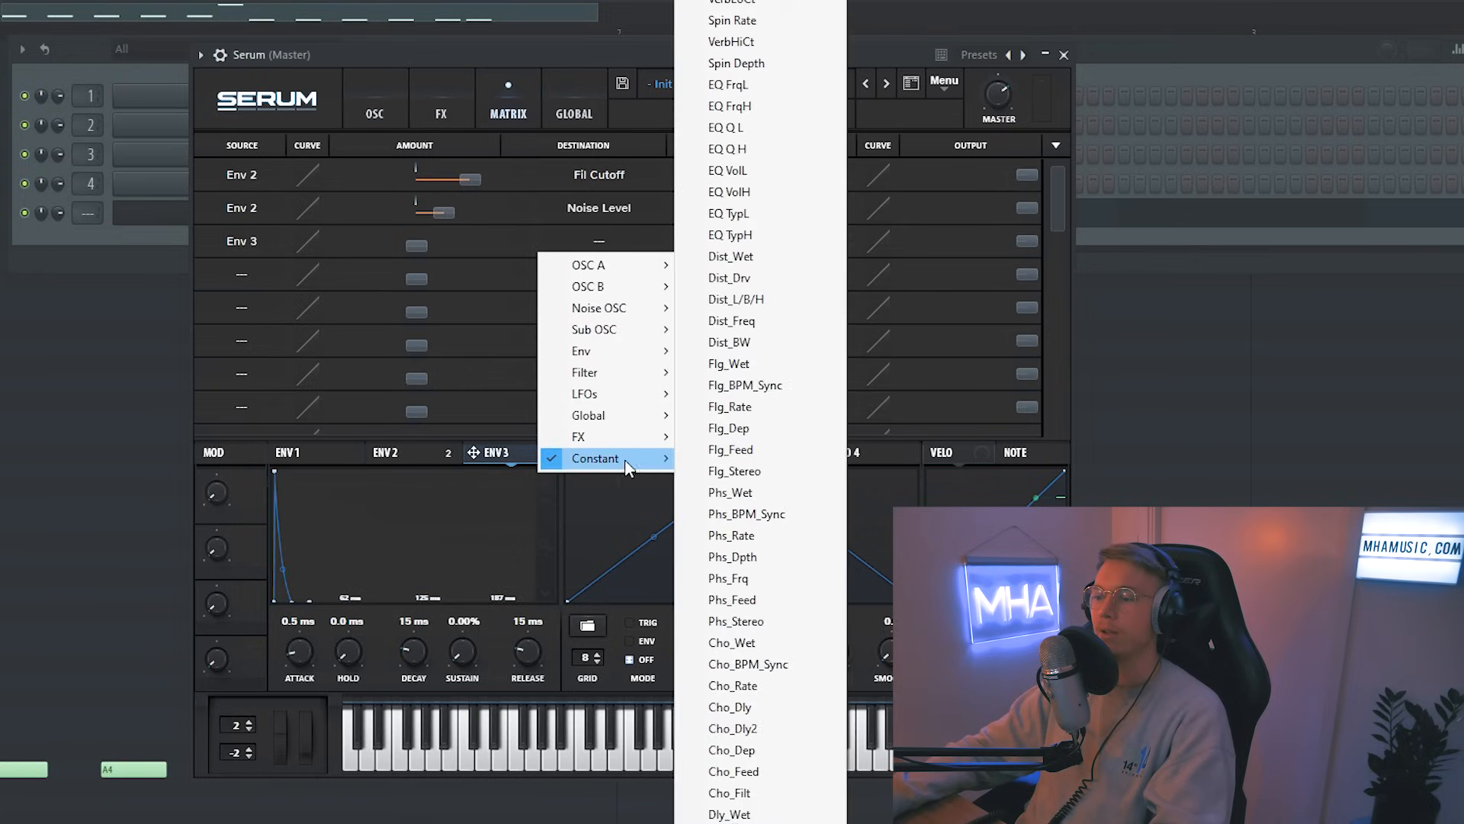
mouse_move(648, 415)
click(730, 417)
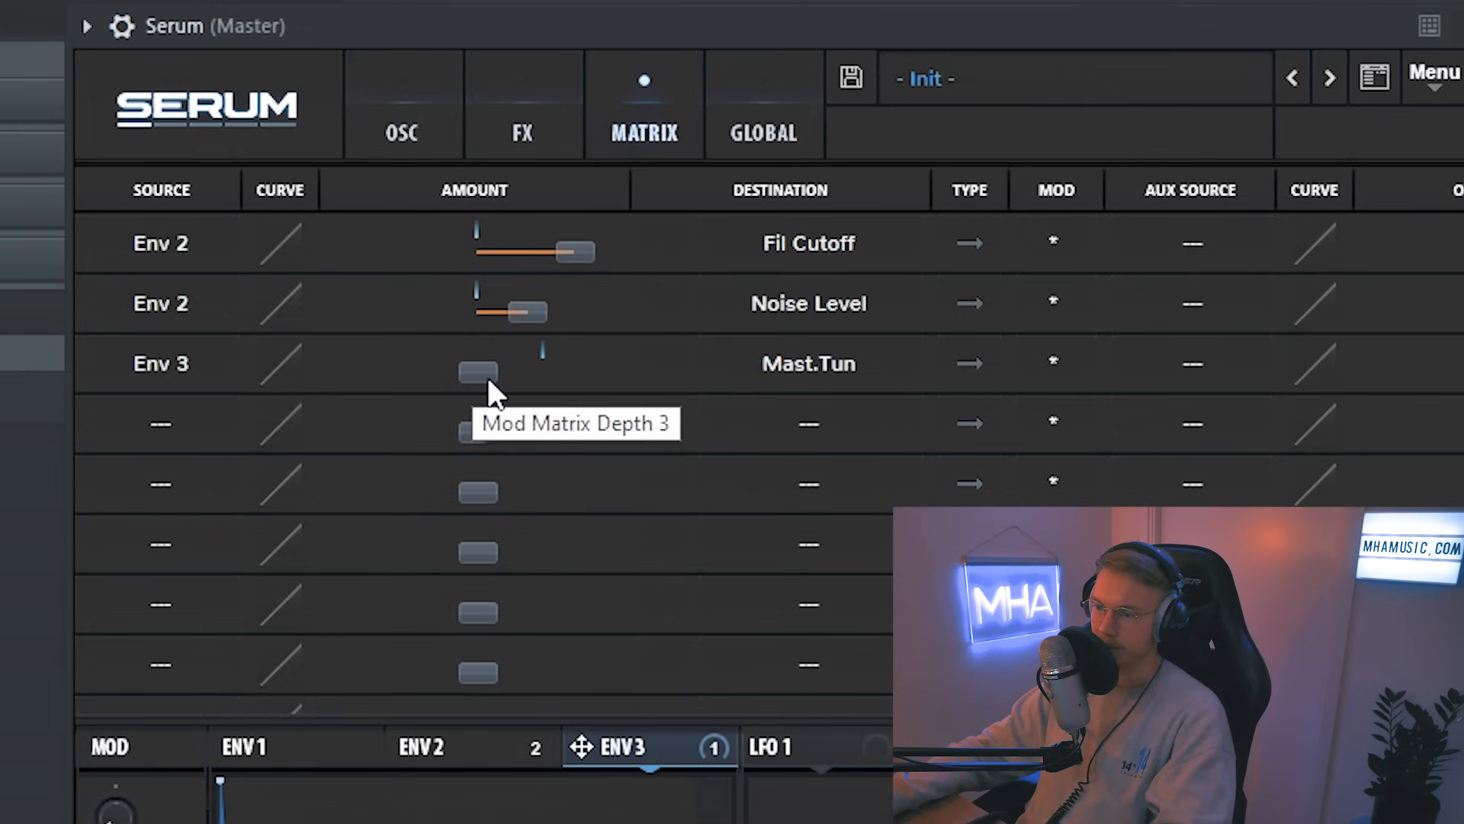
Step: Set the Env 3 to Mast.Tun amount and raise ENV 3's decay to about 31 ms
drag(481, 377, 652, 409)
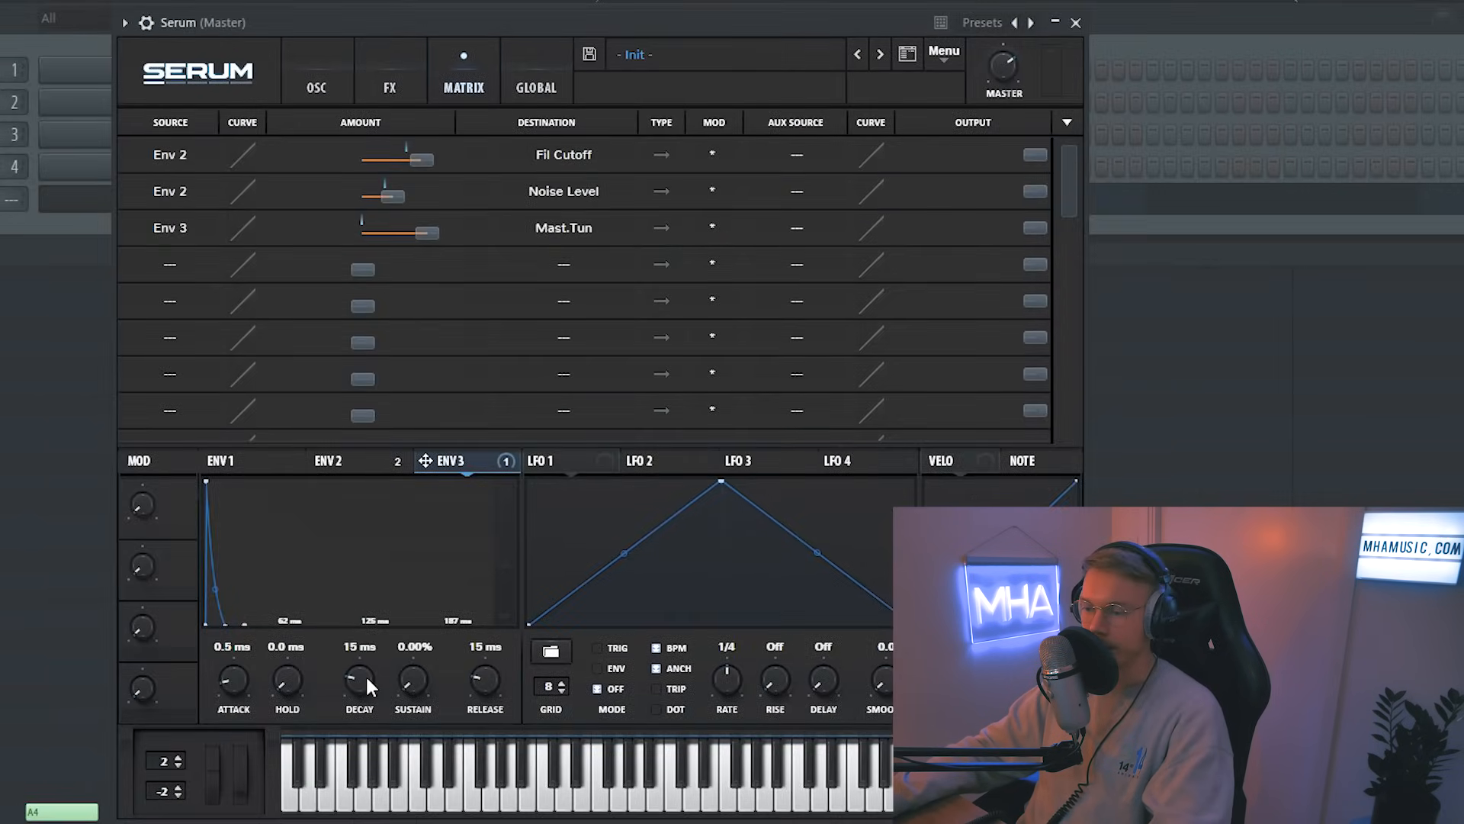
drag(363, 680, 369, 651)
drag(400, 242, 382, 241)
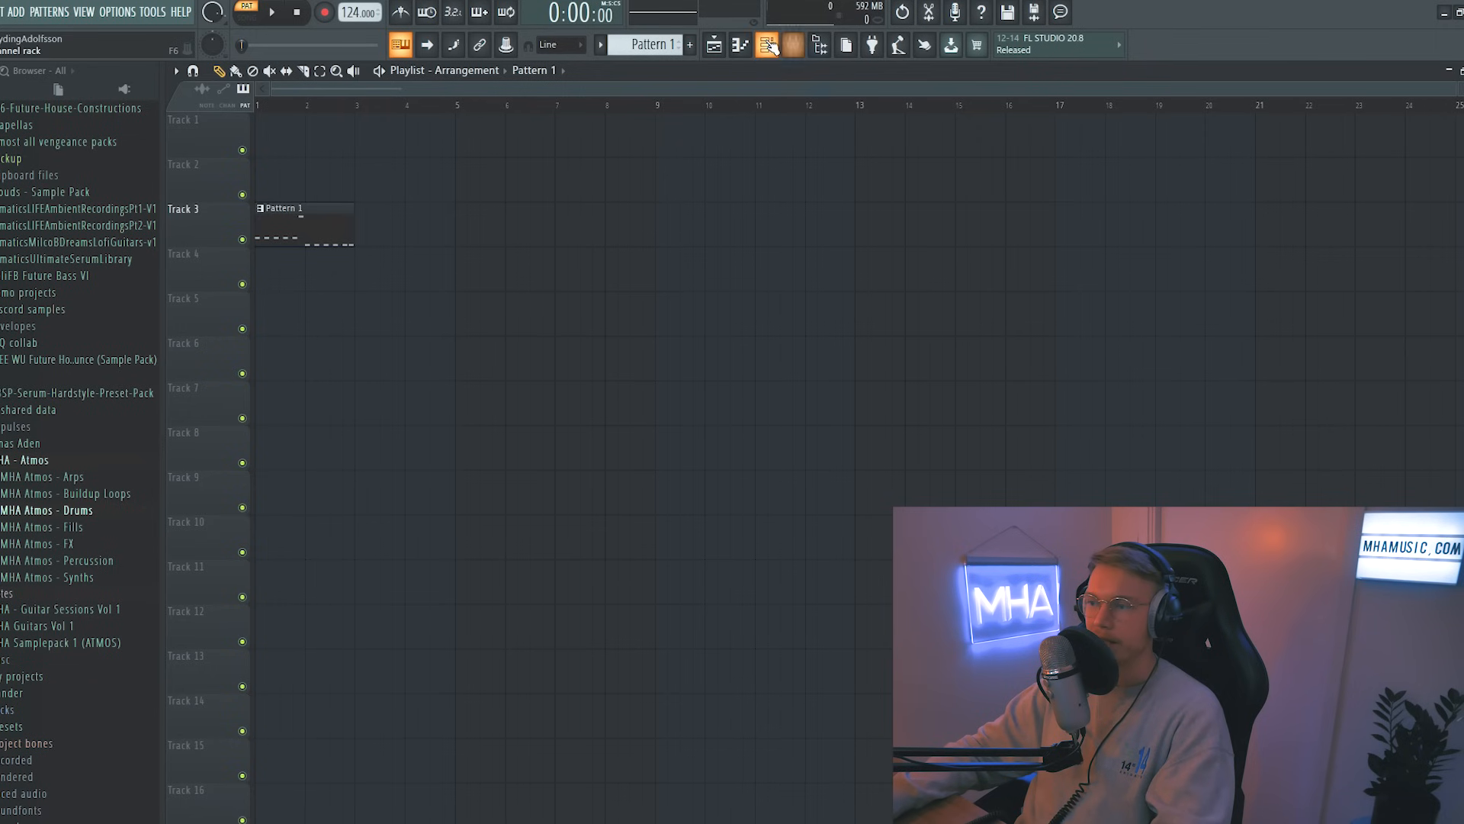
Step: Create an automation clip for the Serum channel's pitch in the playlist
click(768, 45)
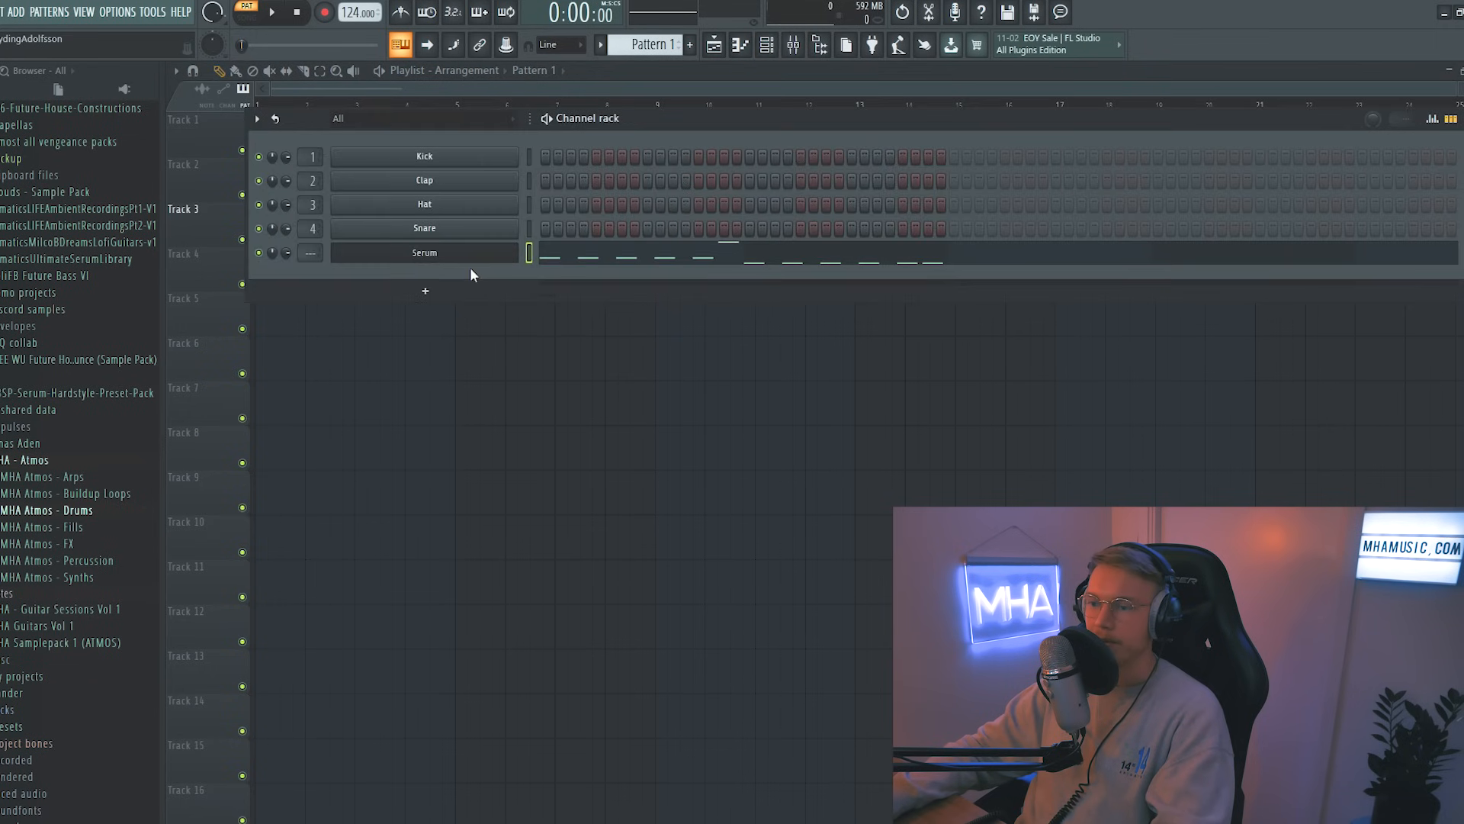
click(415, 250)
right_click(1030, 159)
click(1083, 239)
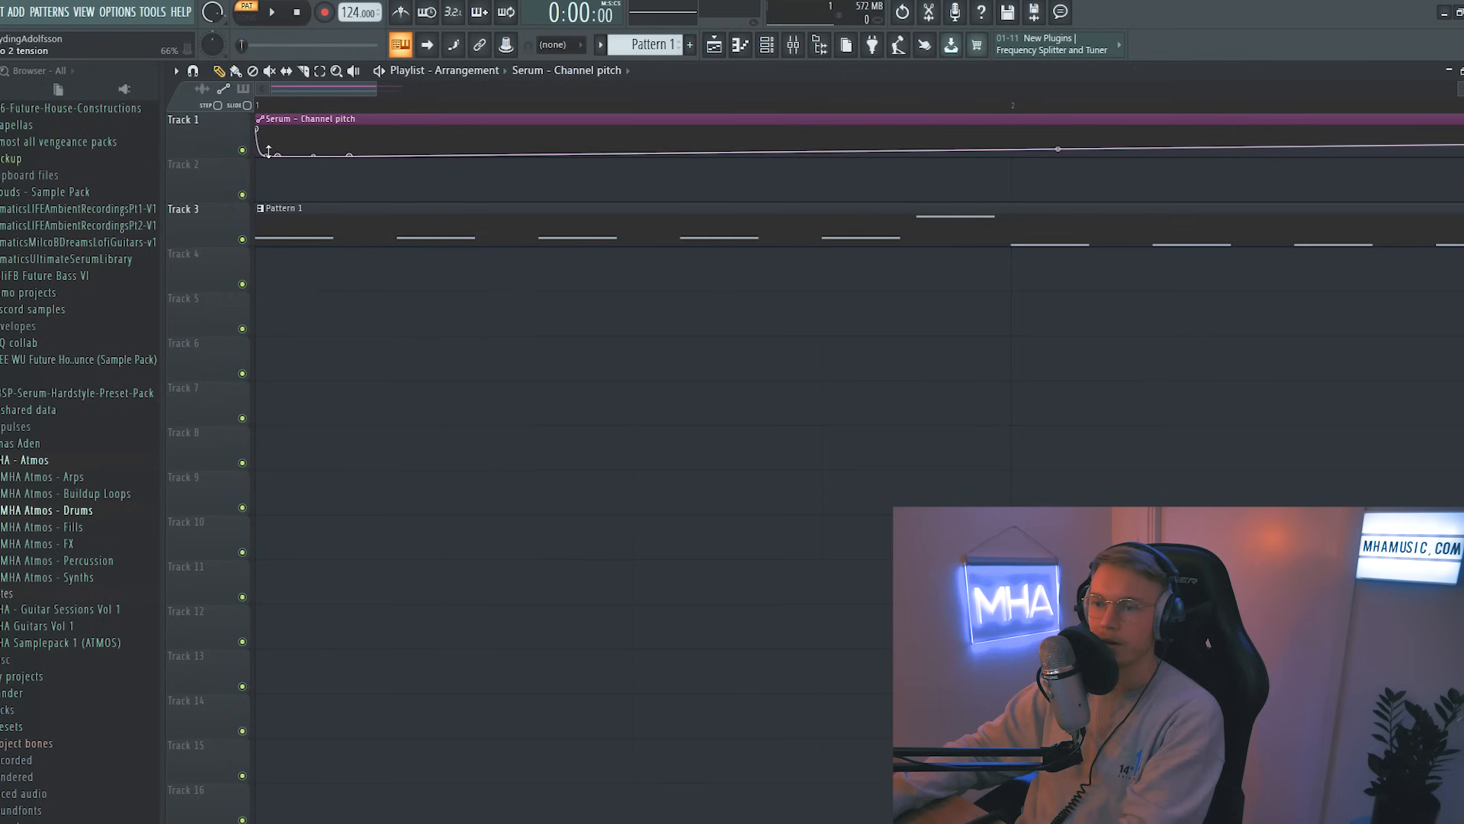
Step: Open the Serum instrument, enable OSC B routed through the filter, and switch off OSC A
key(l)
key(F6)
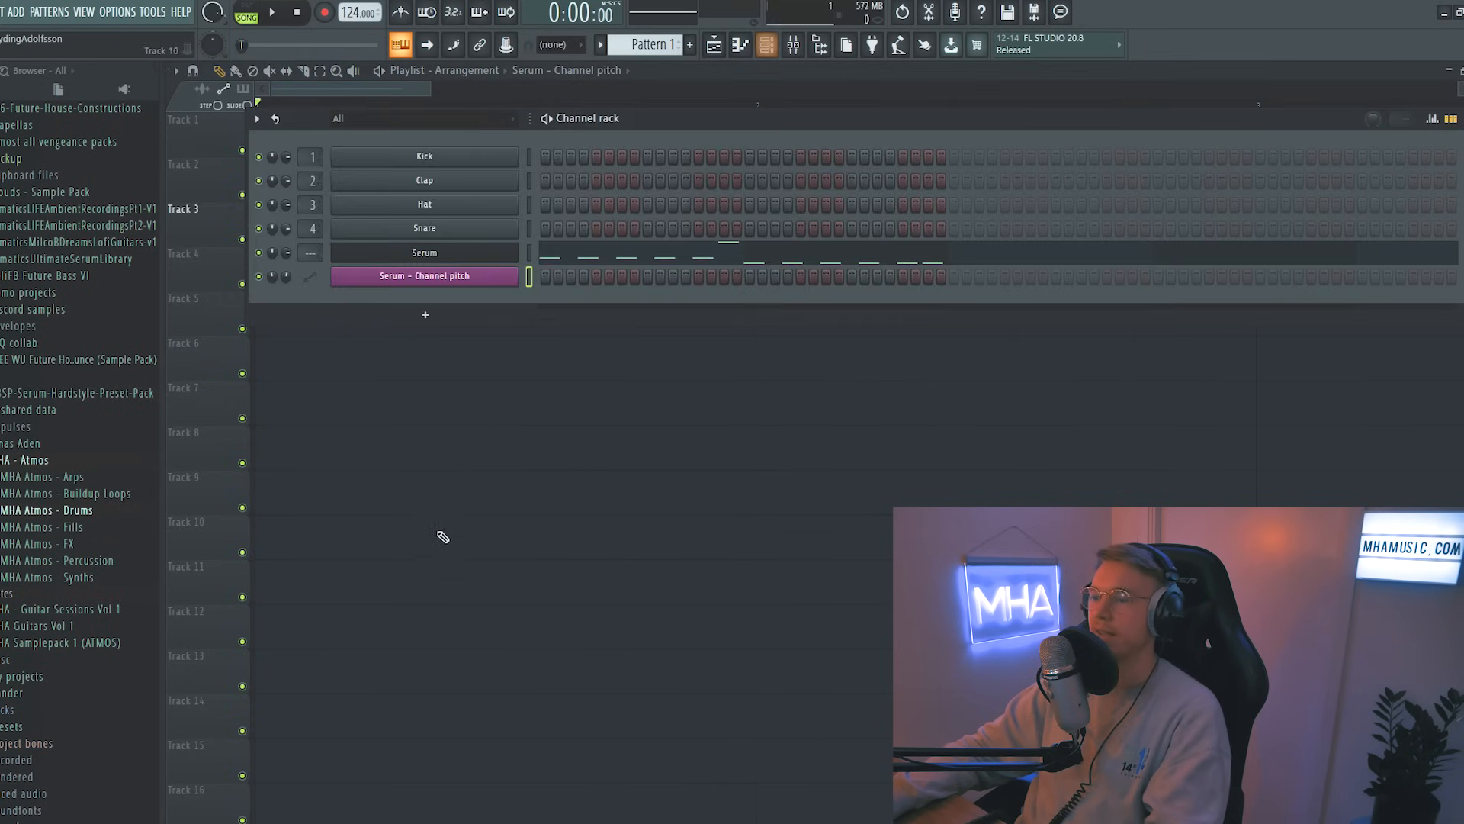
click(435, 256)
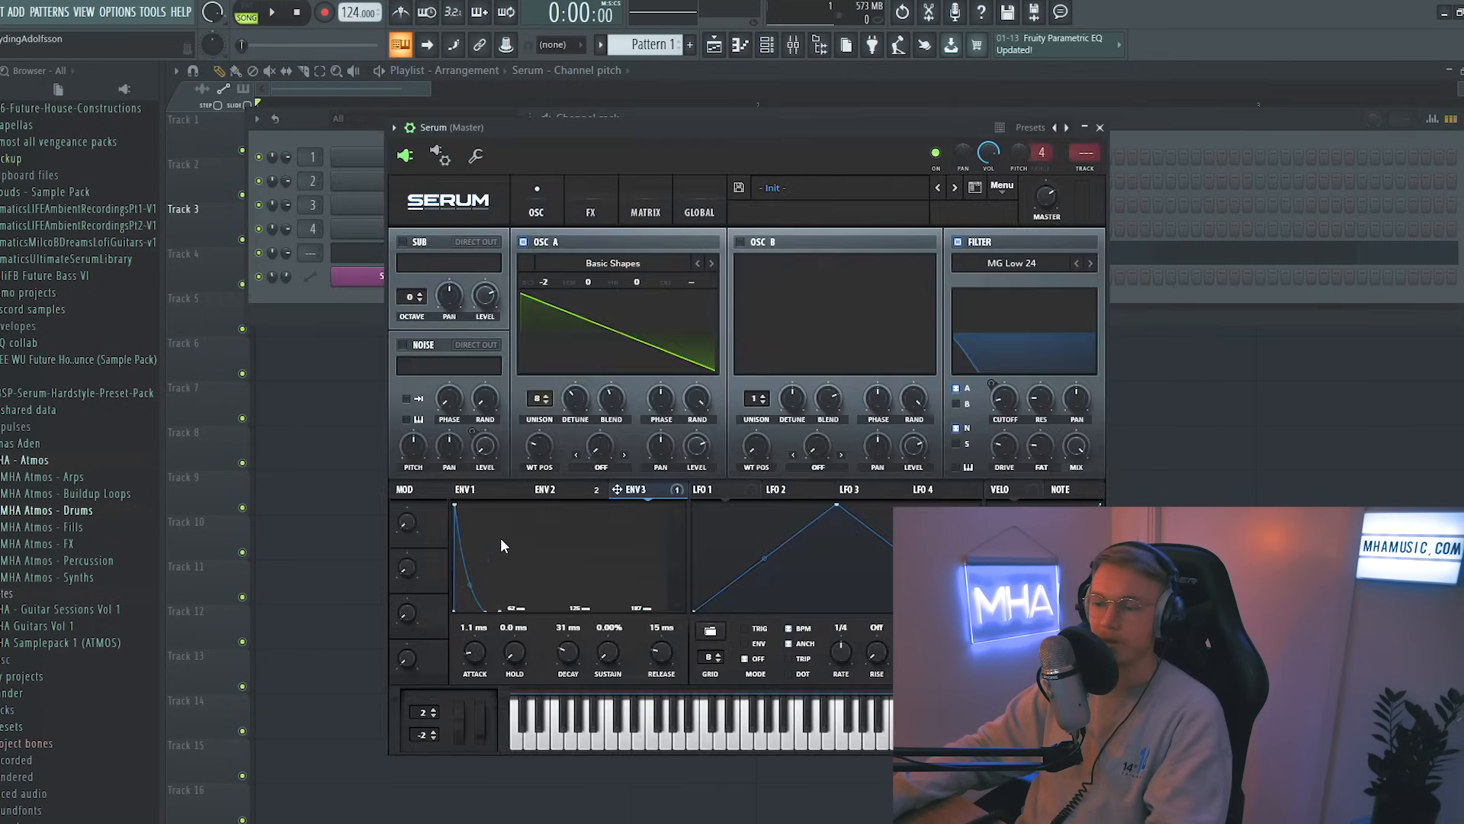
click(647, 212)
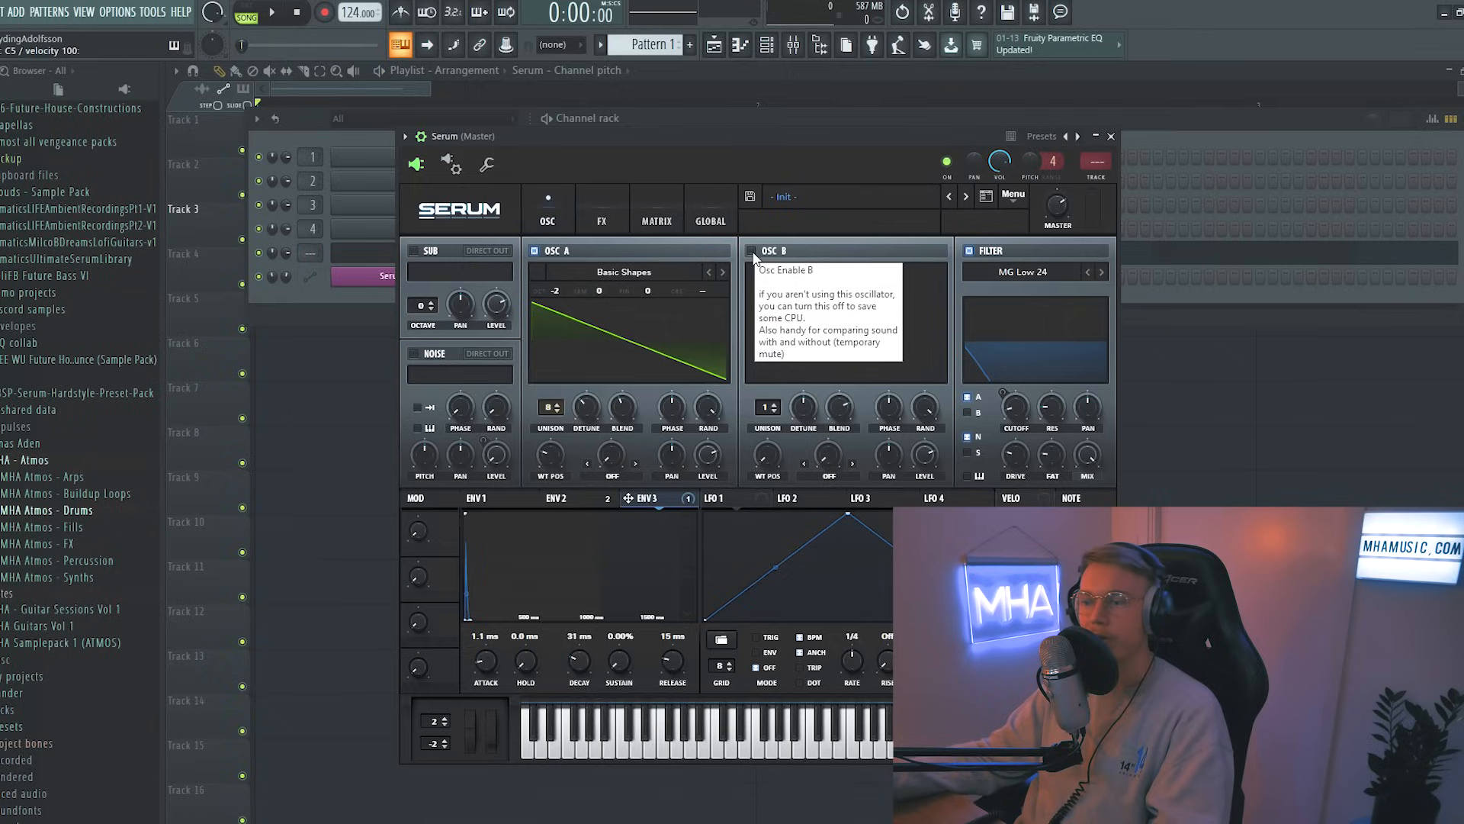
click(752, 252)
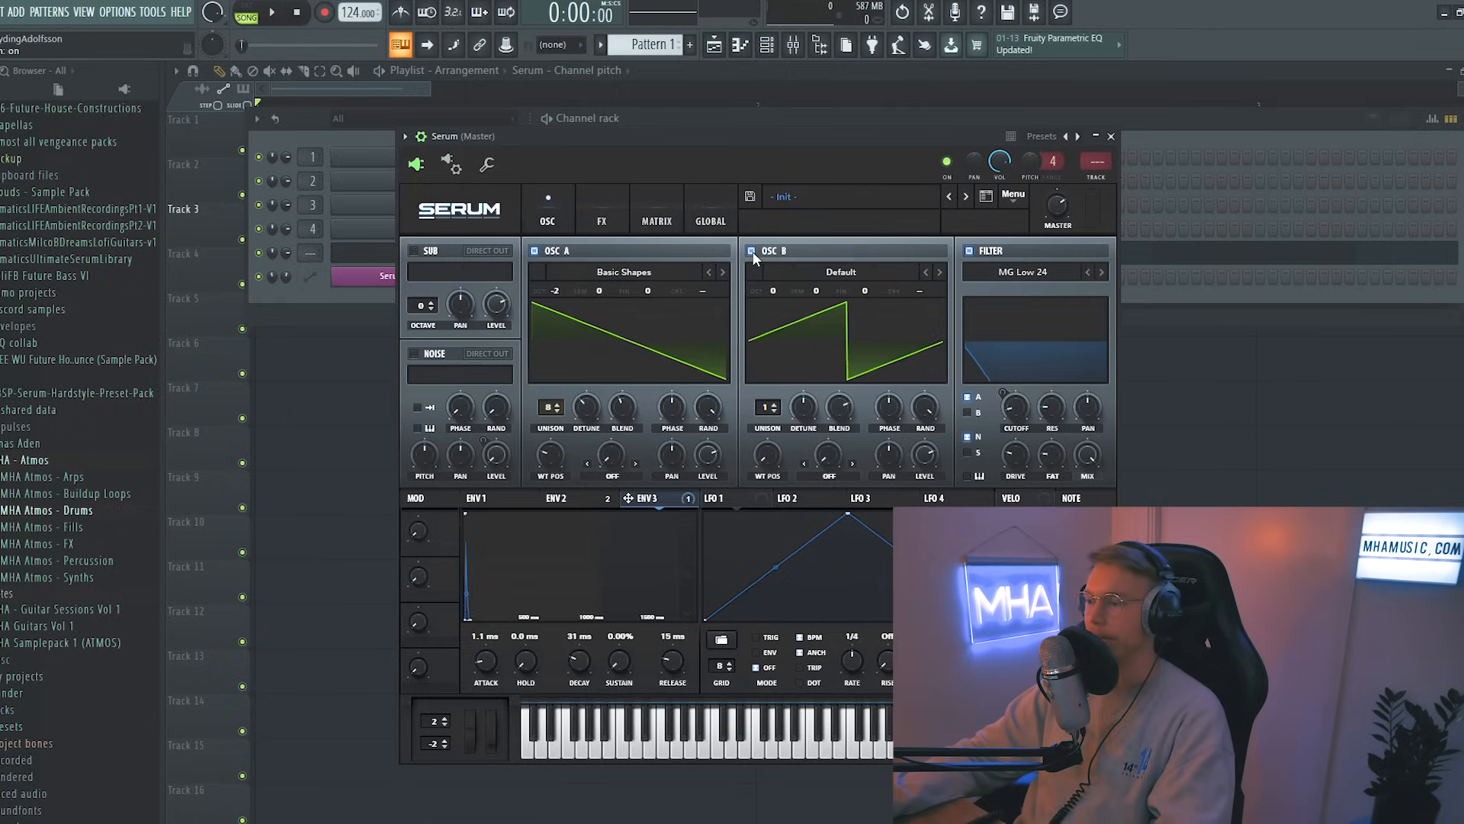
click(534, 251)
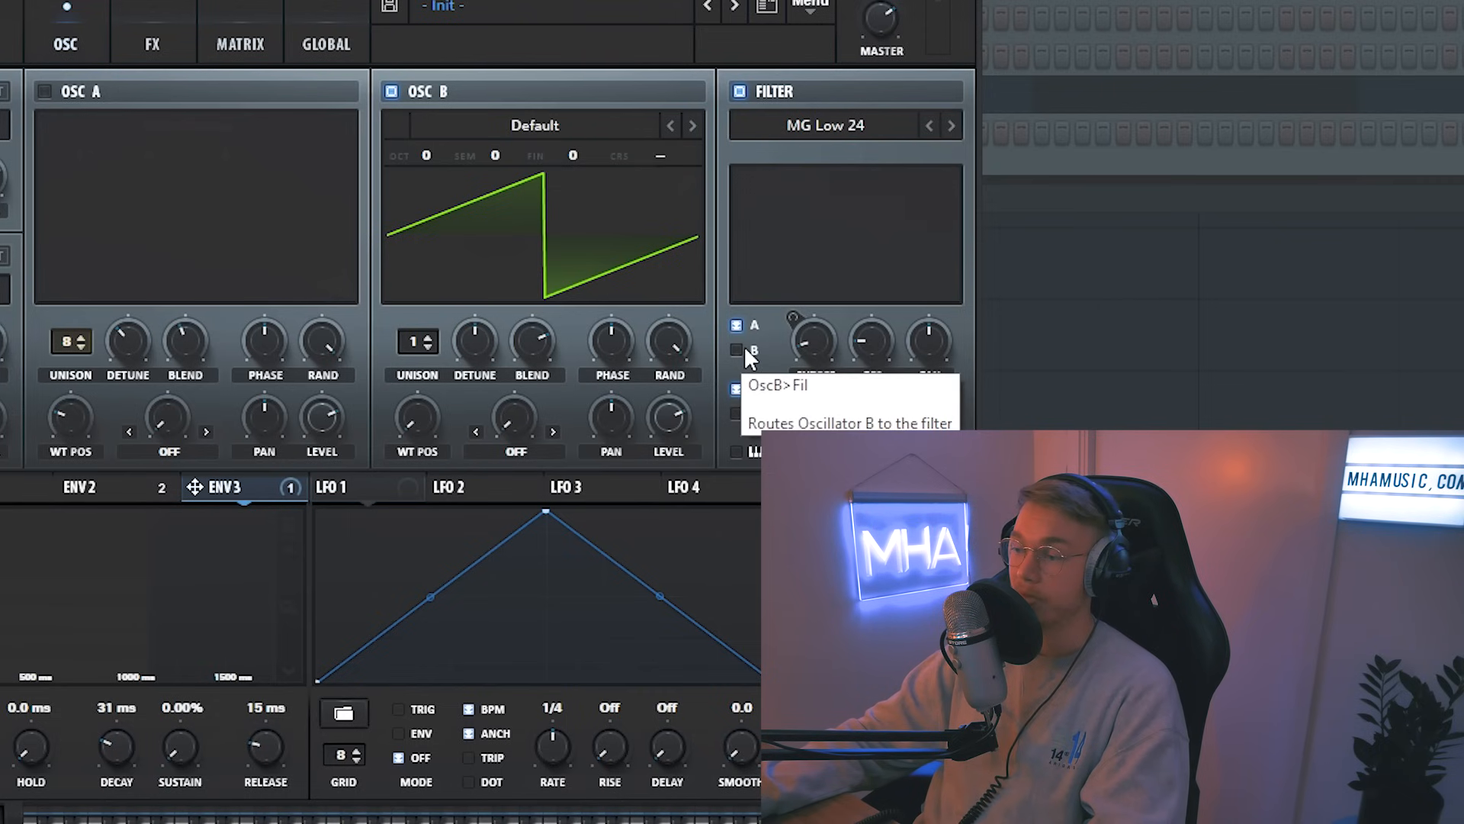
click(969, 412)
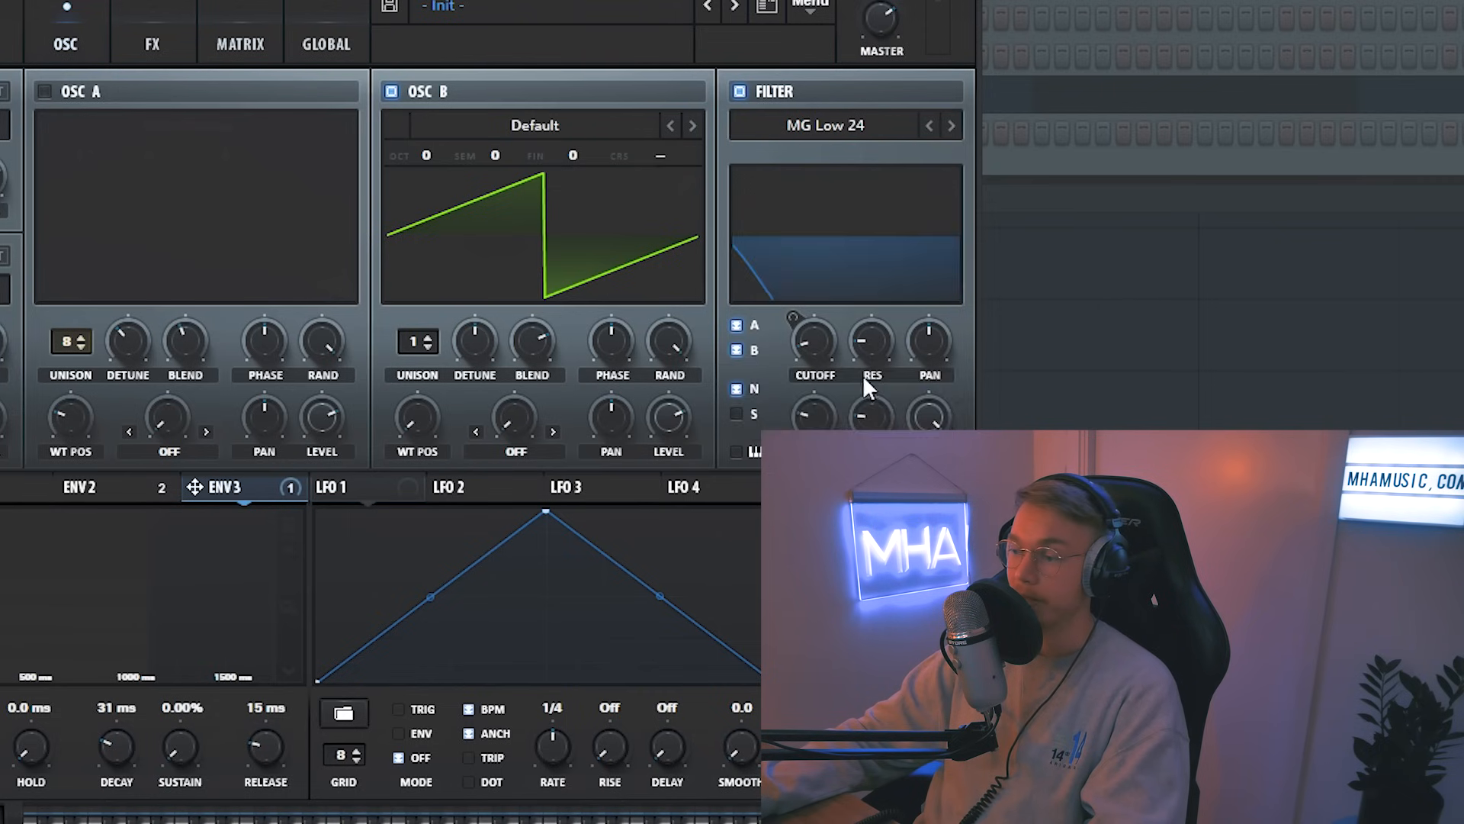
Step: Set OSC B's octave to -1 and load the Electric Guitar [SL] wavetable into it
drag(414, 158, 412, 195)
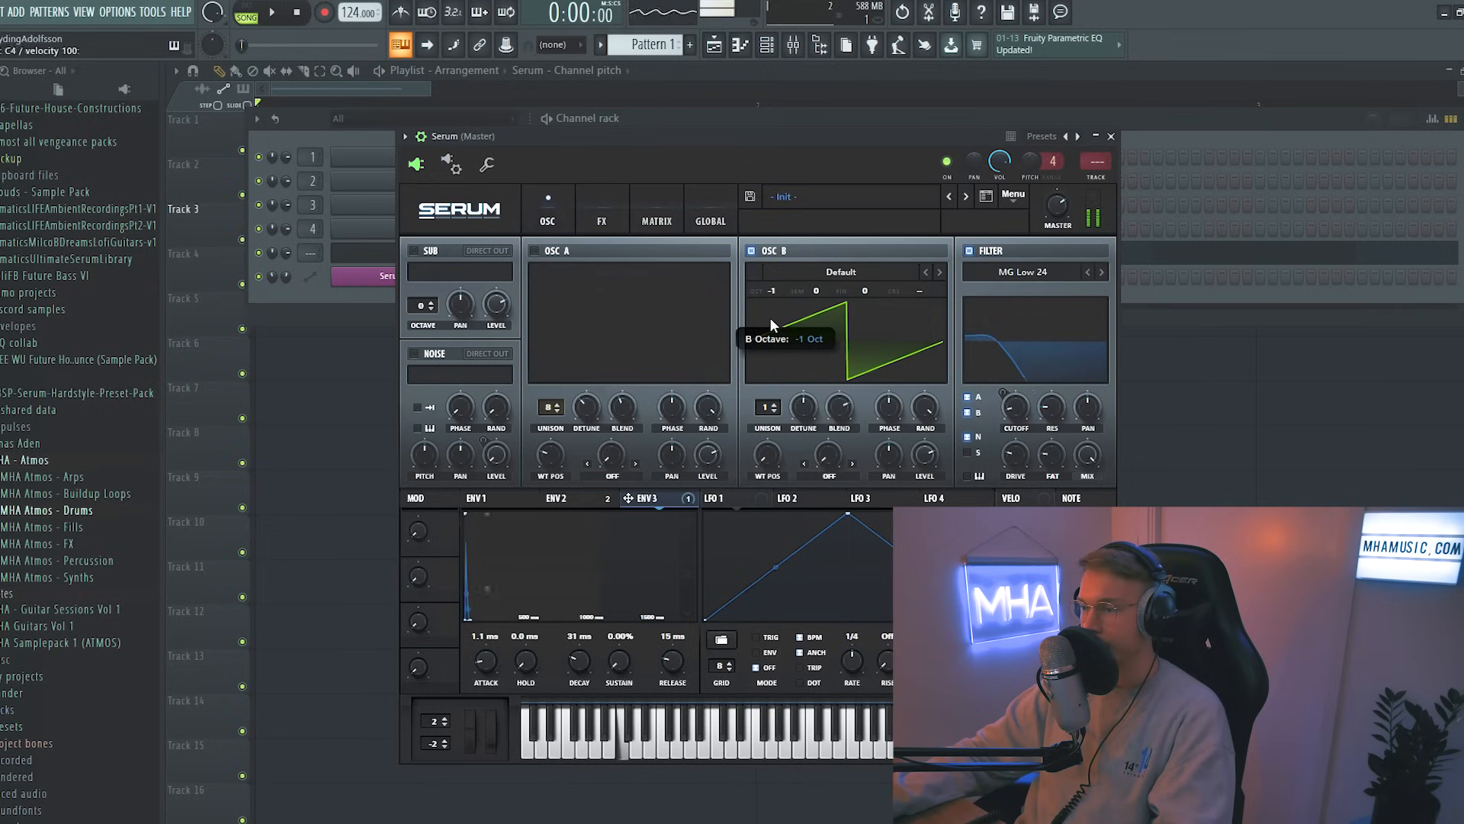
click(841, 271)
mouse_move(873, 366)
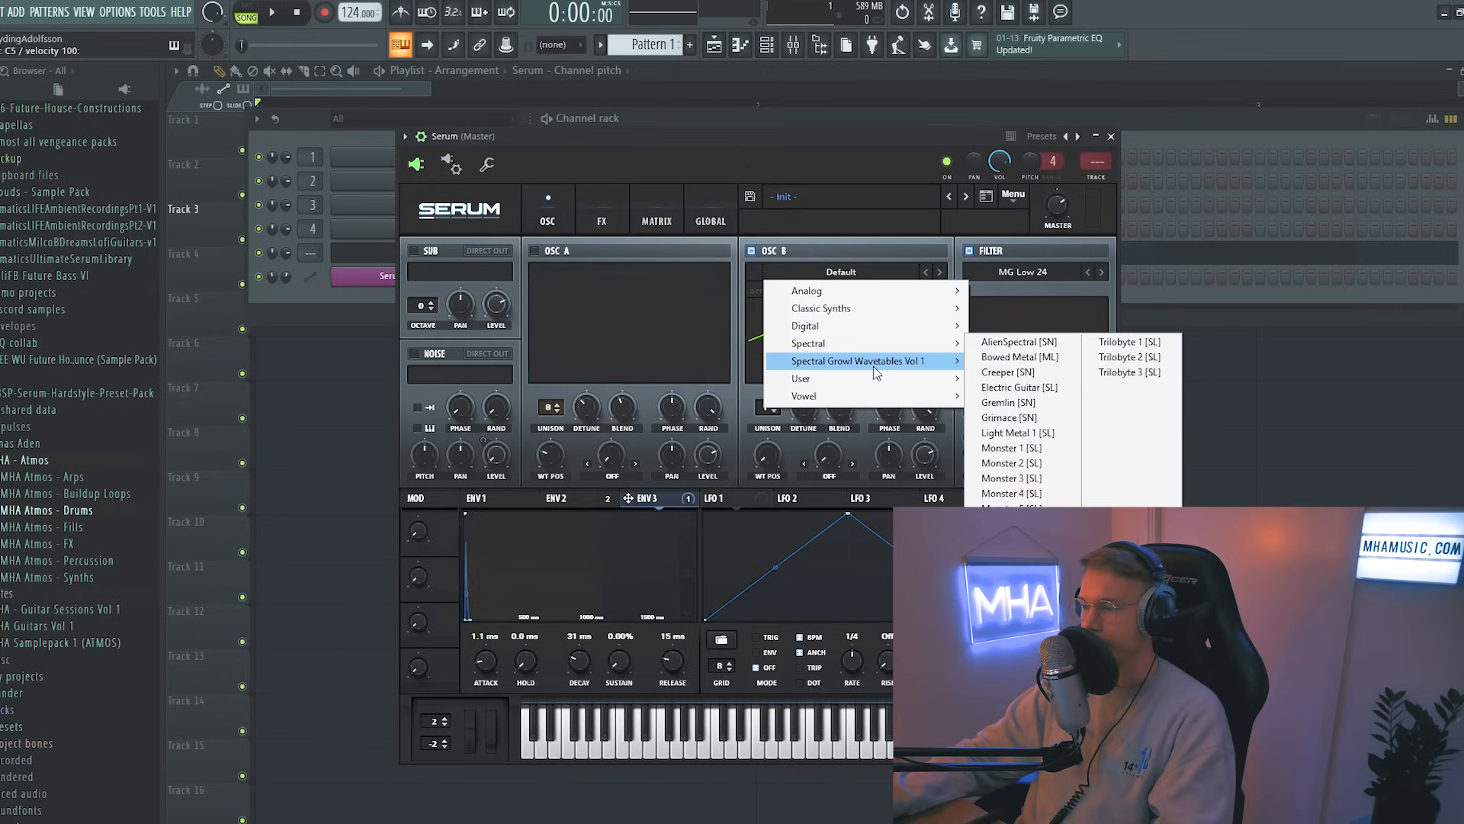
click(1009, 387)
click(940, 271)
click(933, 270)
click(934, 270)
click(933, 270)
click(933, 270)
Step: Raise OSC B's unison to 7 voices and increase its wavetable position
drag(755, 402, 754, 323)
drag(744, 443, 743, 309)
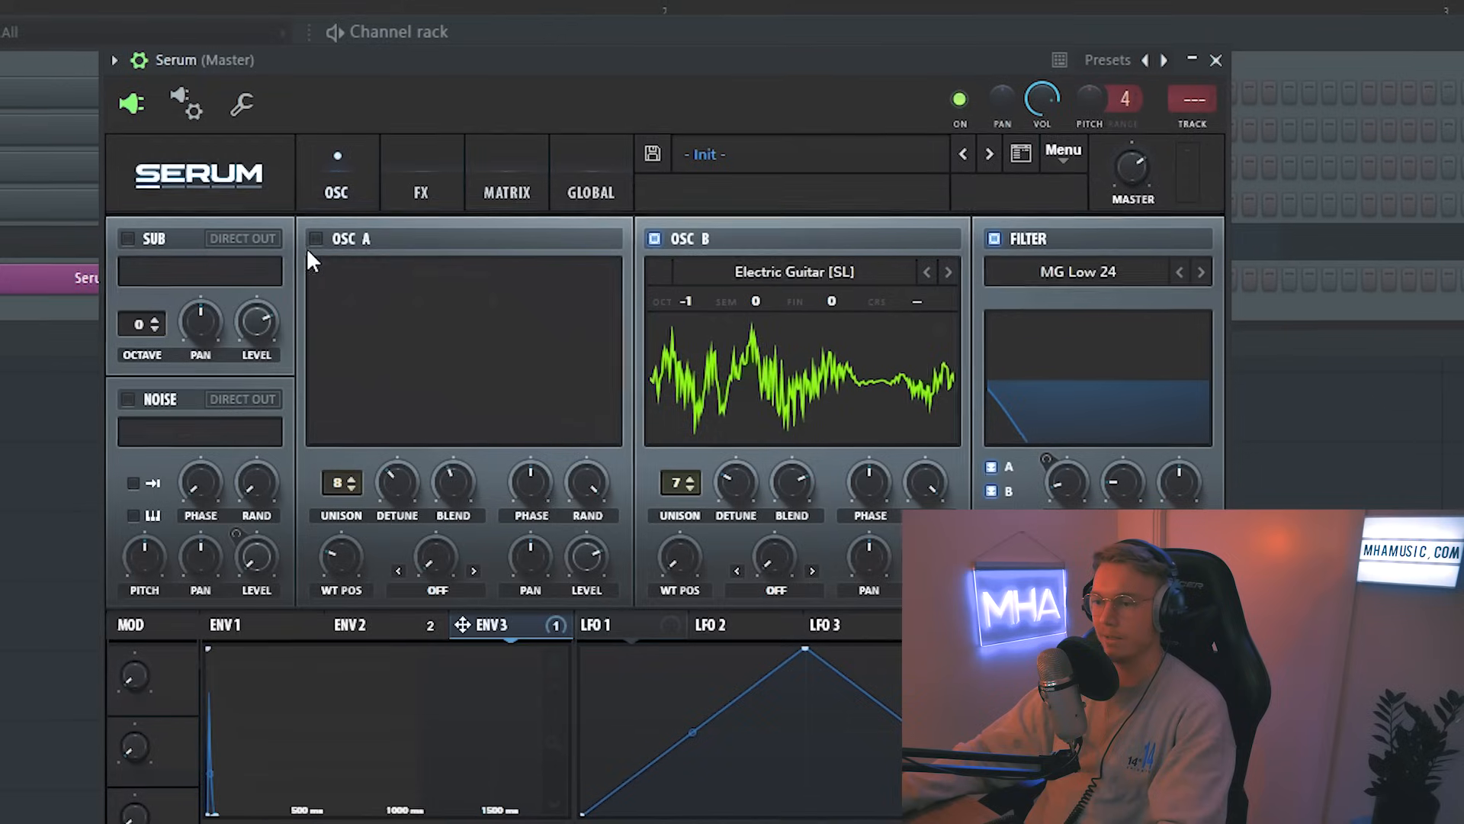
Step: Re-enable OSC A alongside OSC B and lower OSC B's octave to -2
click(315, 239)
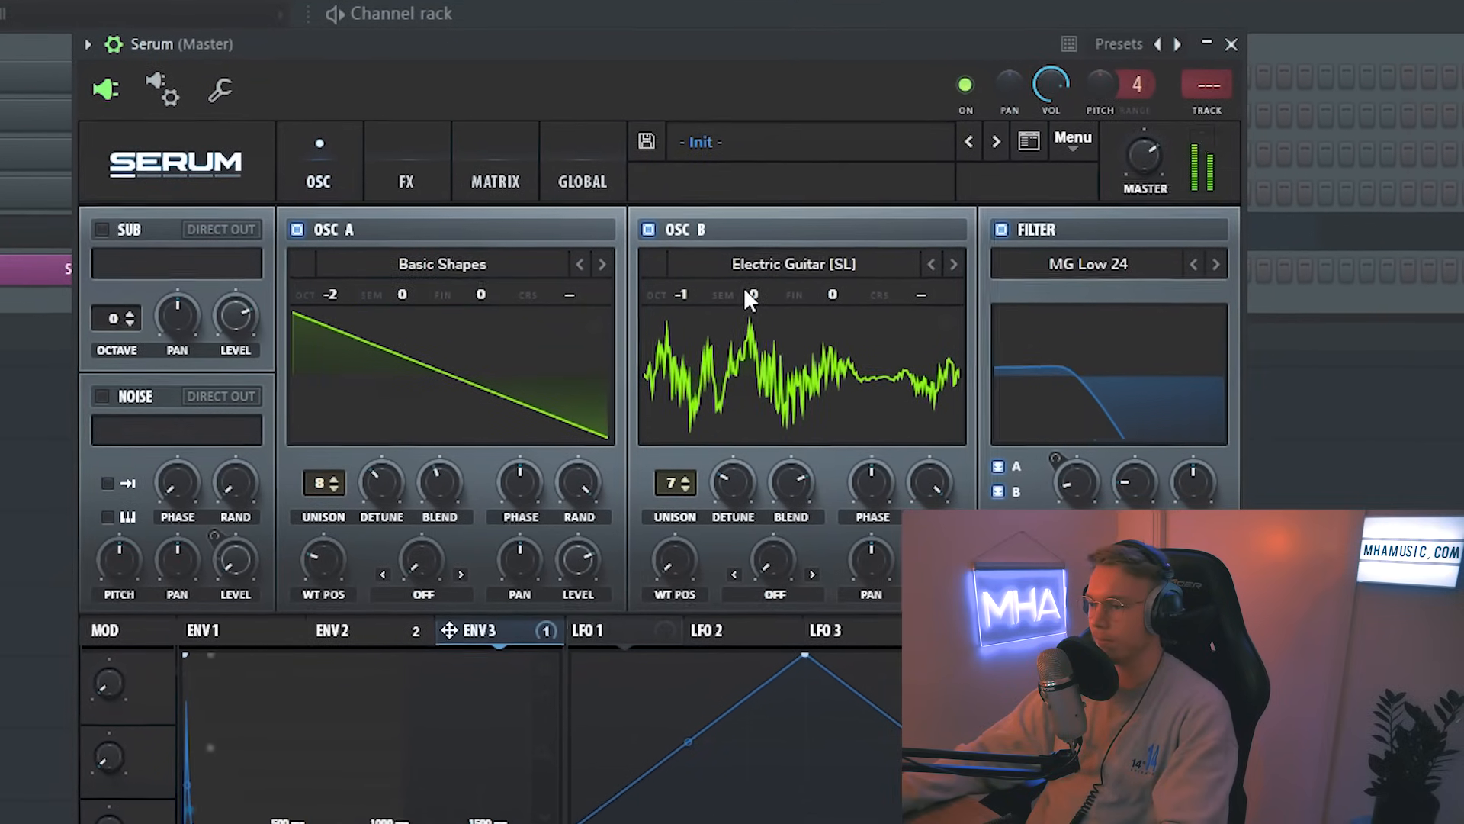
click(649, 229)
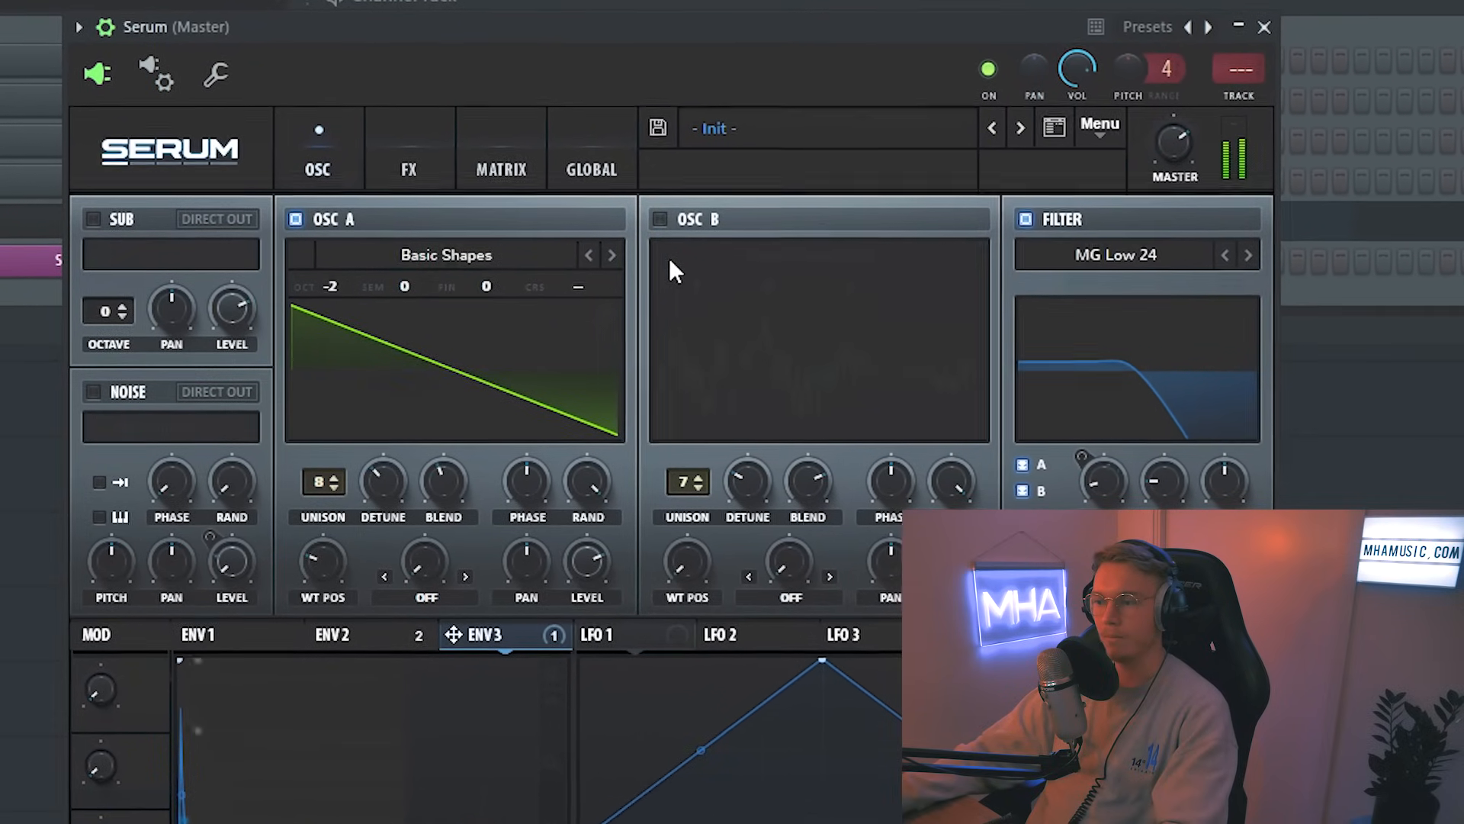
click(661, 221)
drag(694, 285, 687, 311)
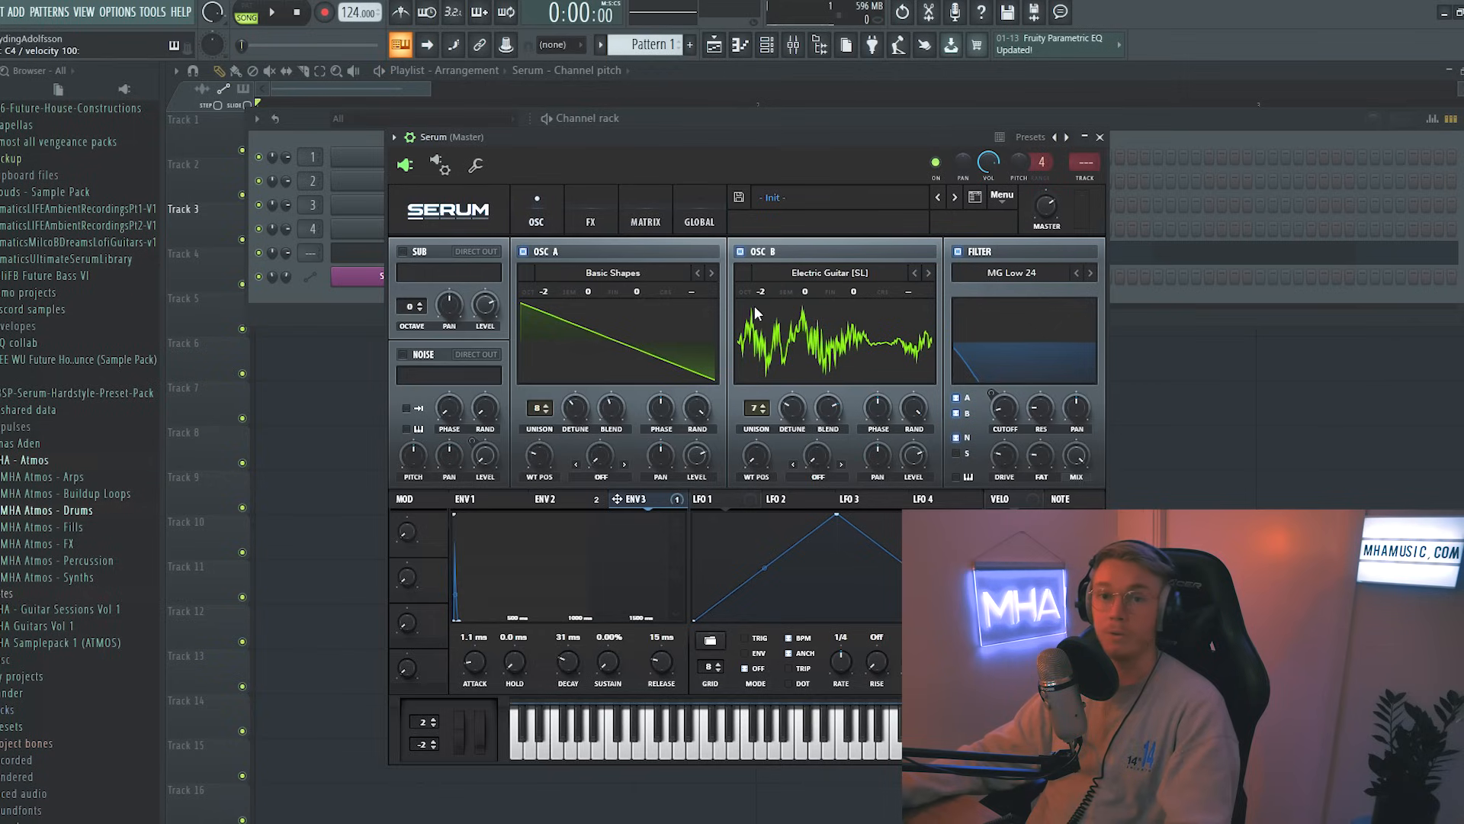
click(824, 272)
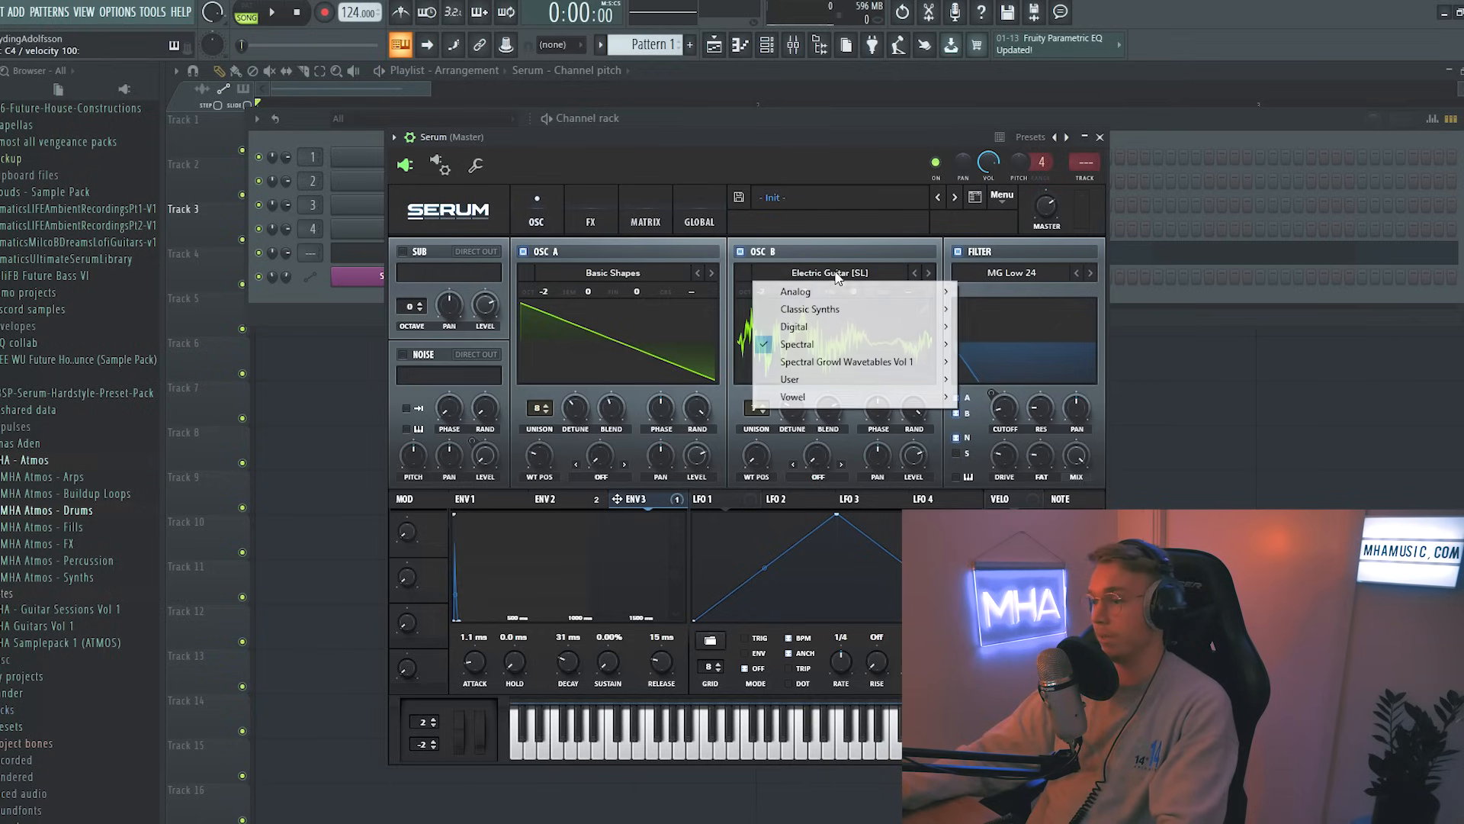
mouse_move(849, 348)
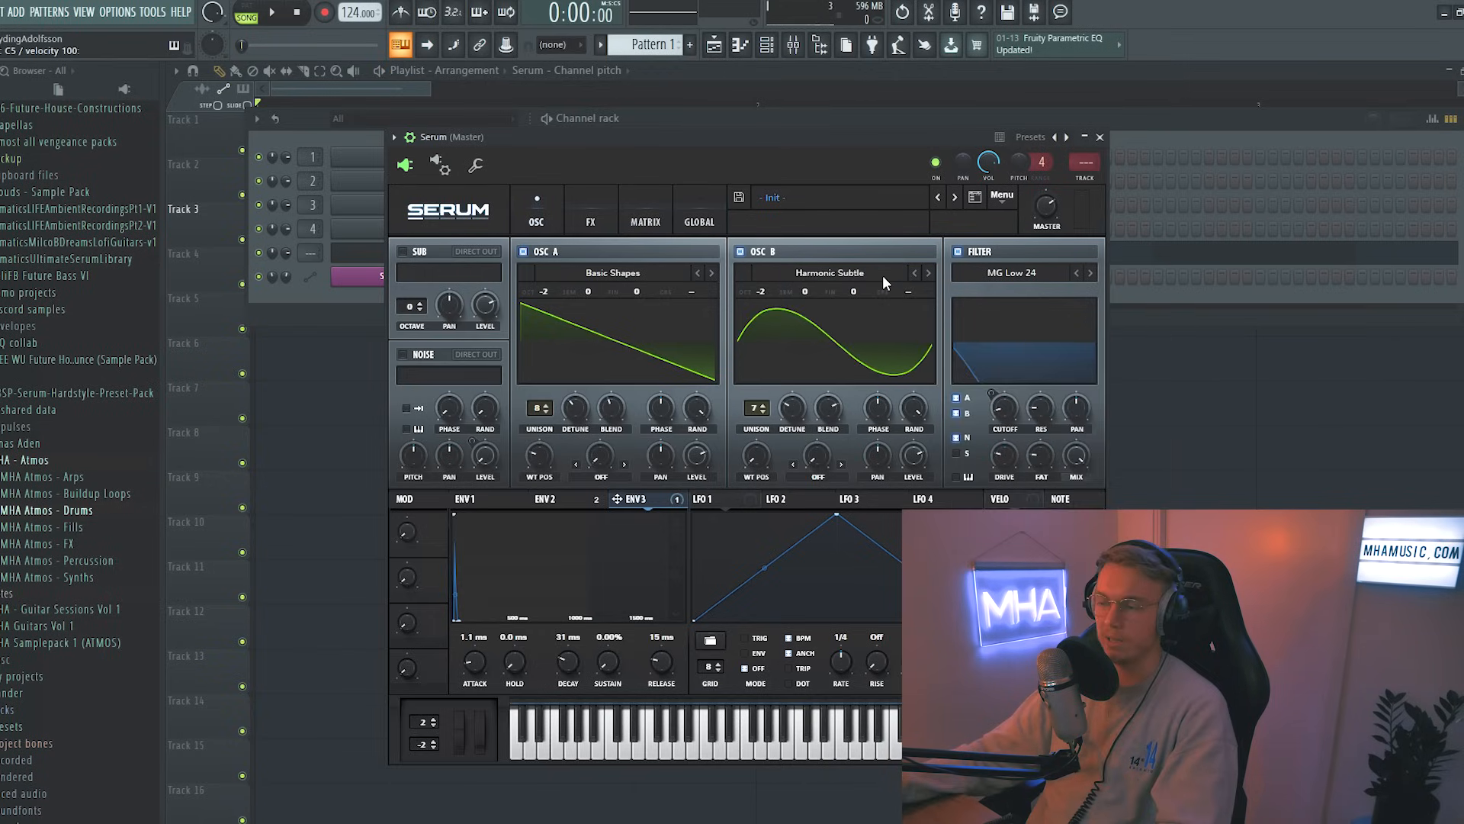
click(881, 277)
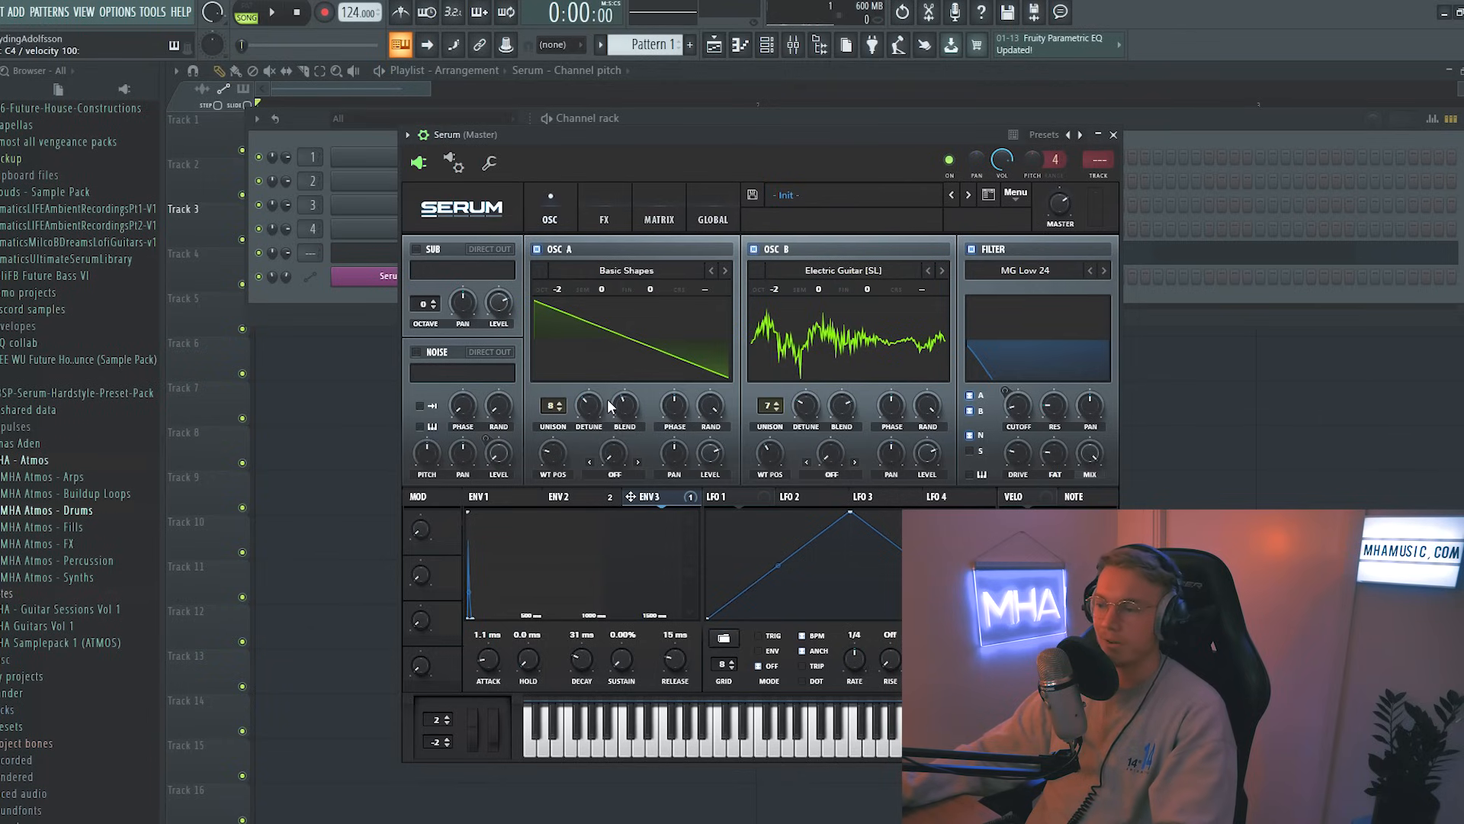
Step: Set OSC A's warp mode to FM (FROM B) and raise the FM amount
click(615, 474)
click(637, 400)
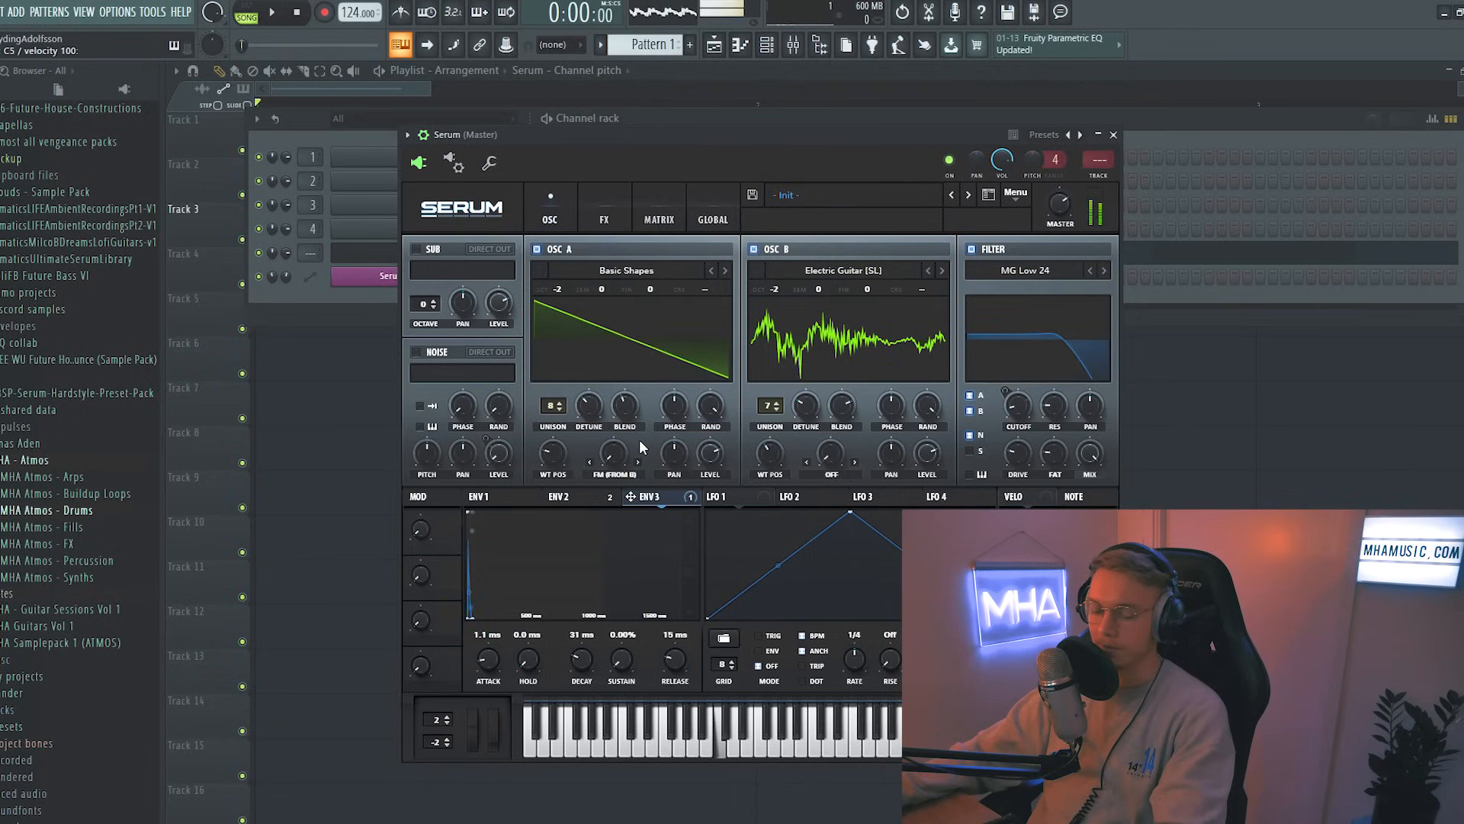
drag(627, 392, 632, 369)
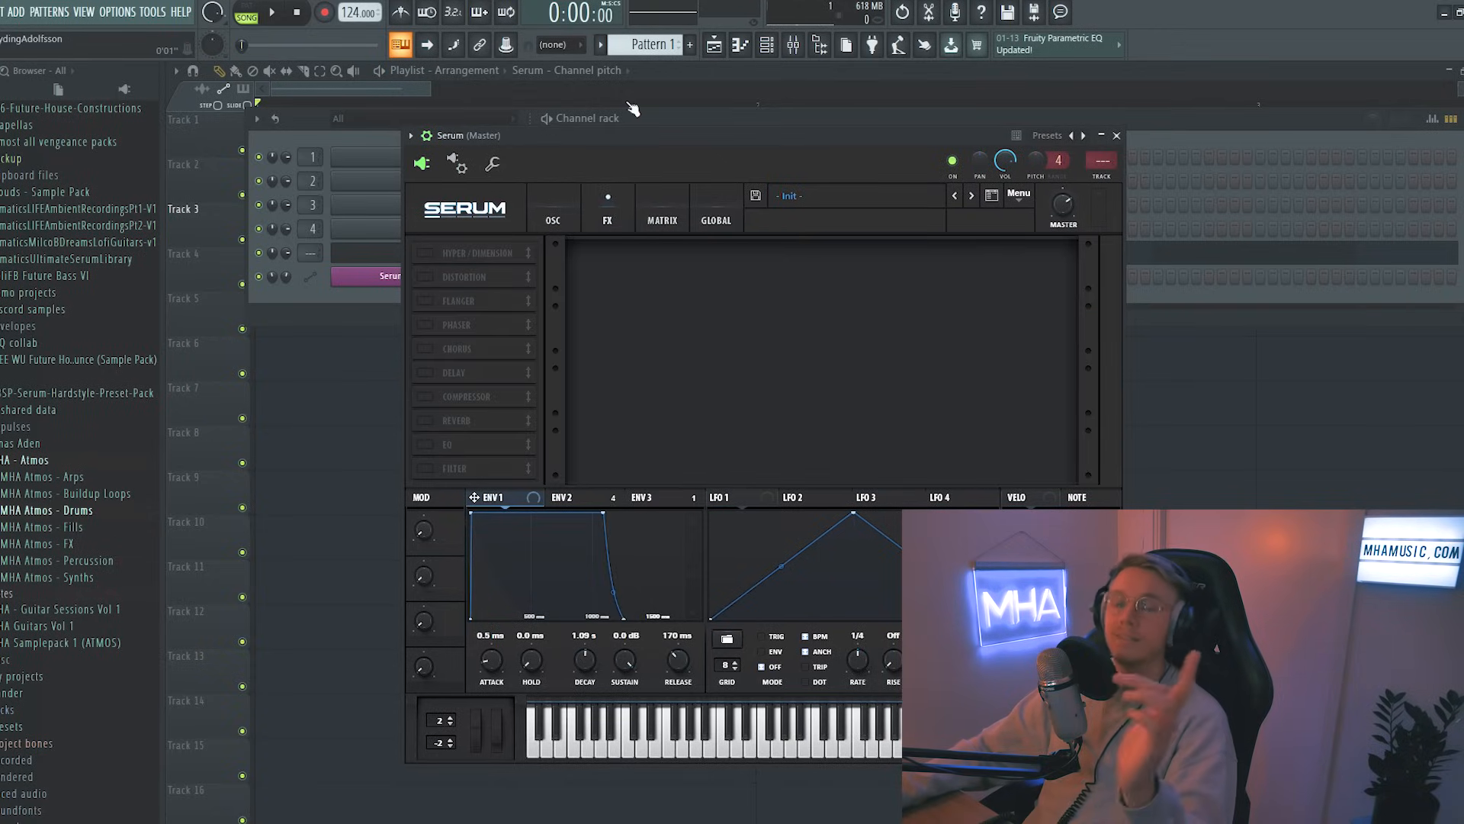
Step: Enable the Distortion effect and set its mode to Tube
click(426, 278)
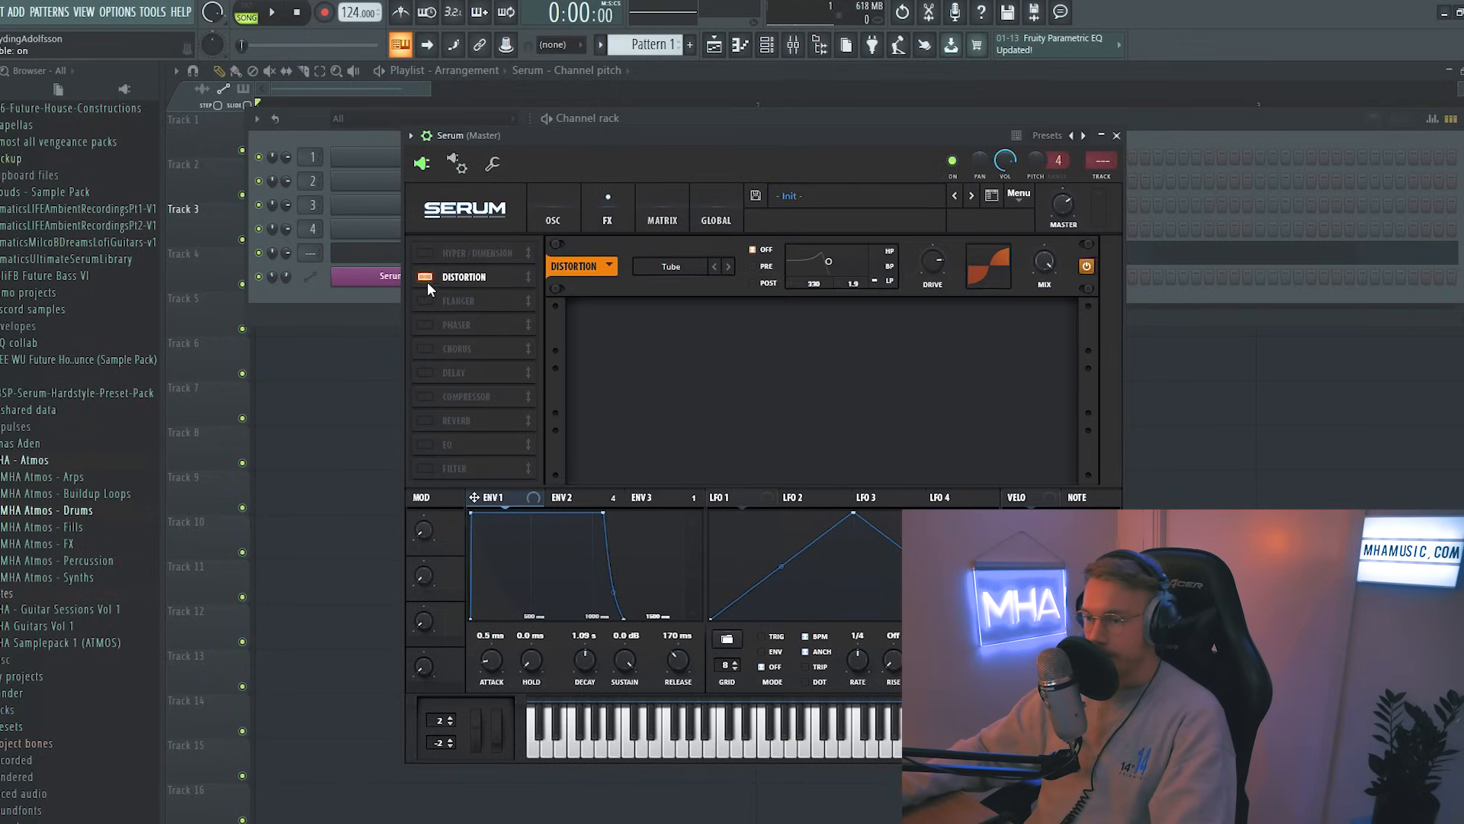
drag(656, 139, 661, 141)
click(430, 279)
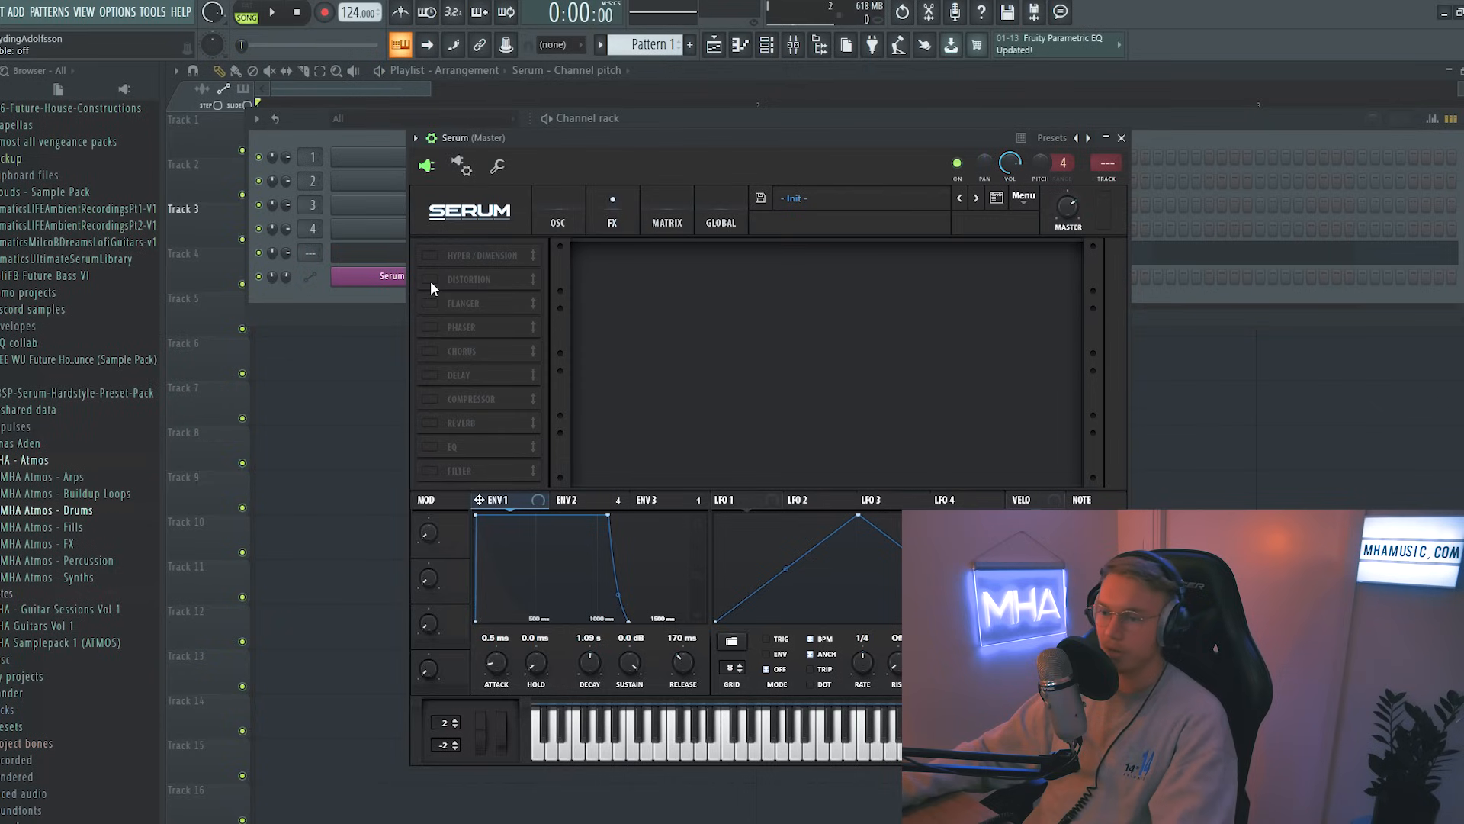
click(430, 279)
click(676, 268)
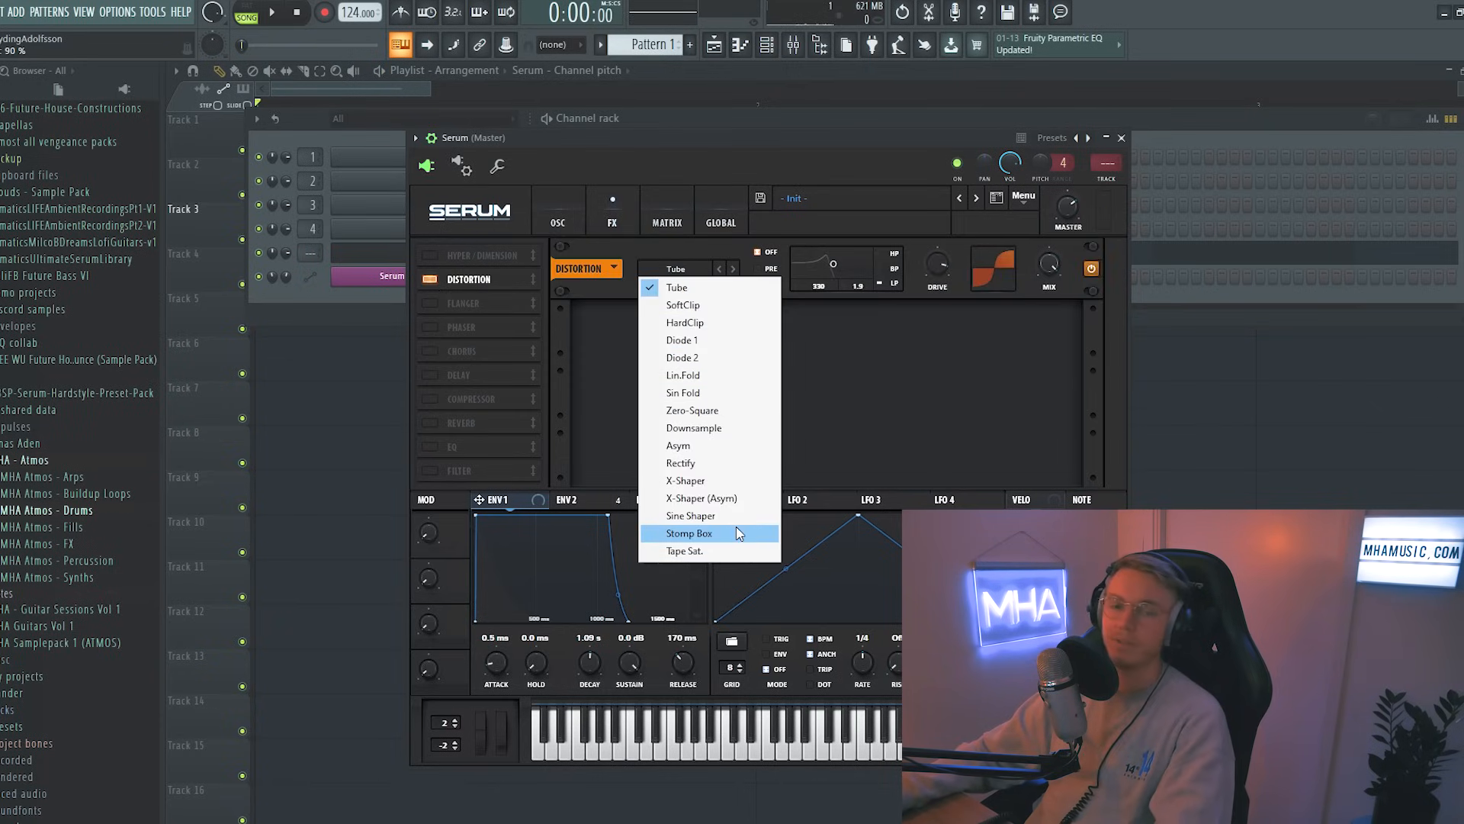
click(697, 288)
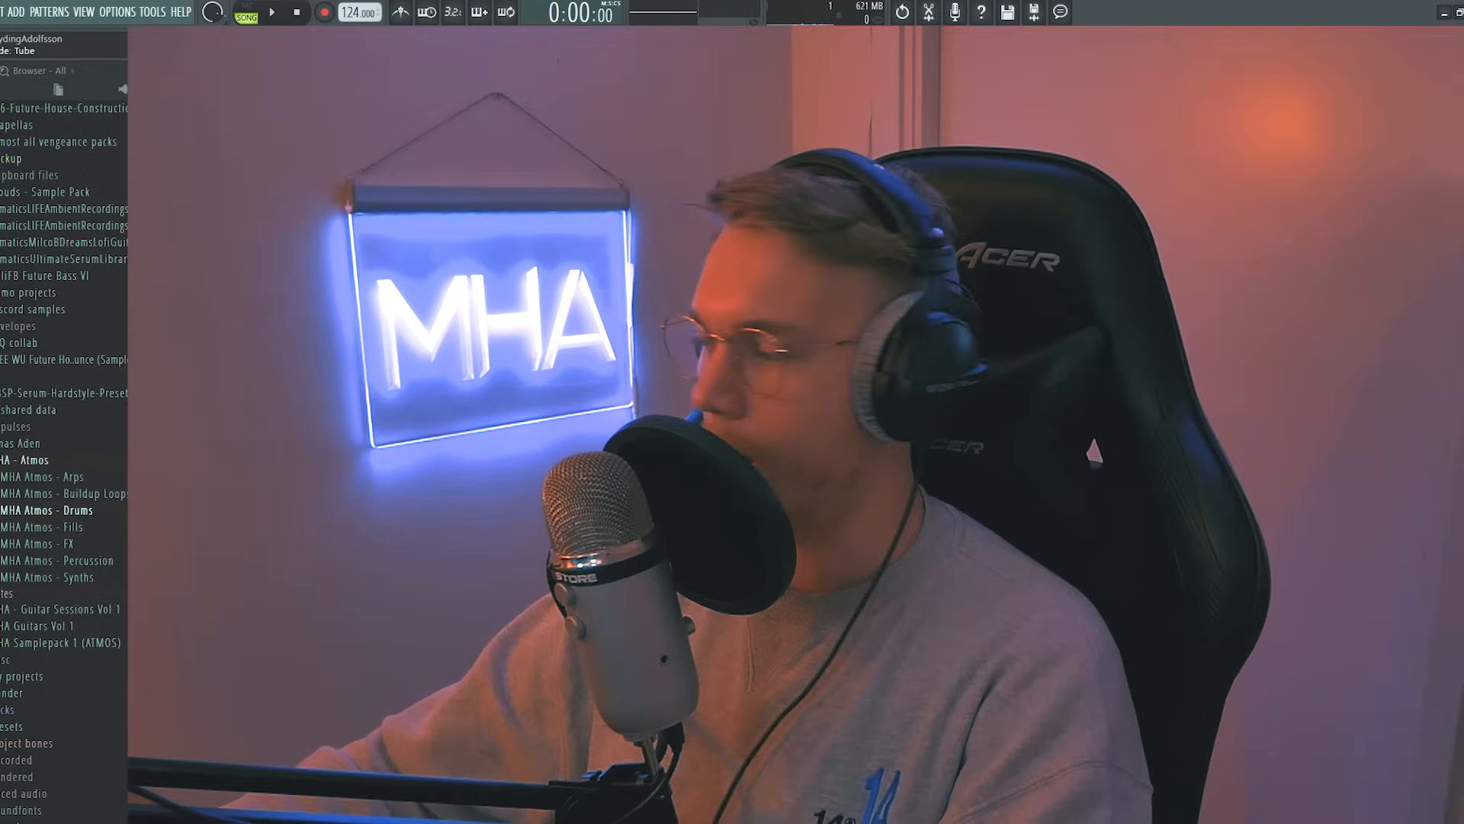
Step: Enable the Compressor effect in multiband mode
click(430, 398)
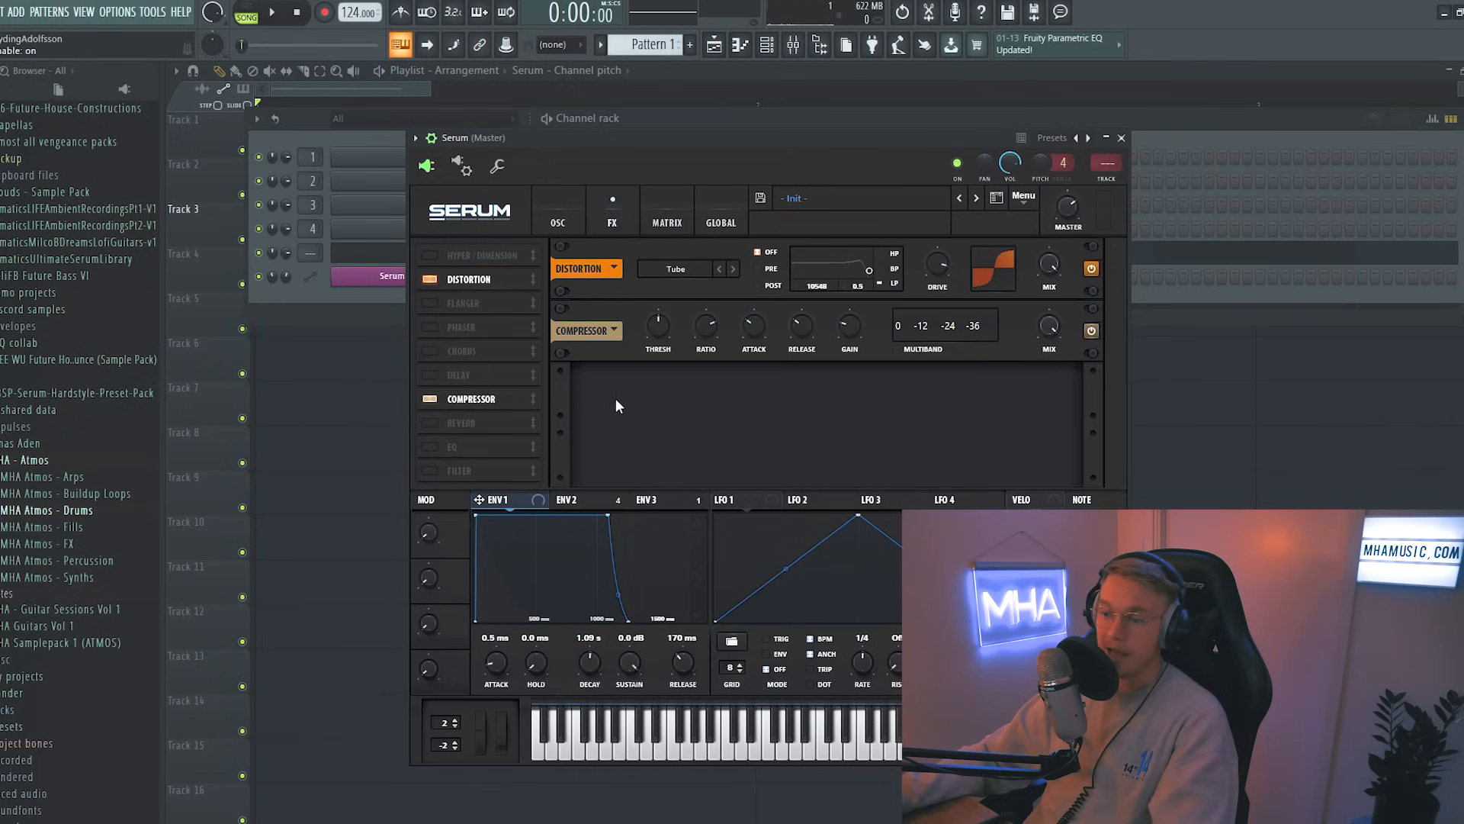
click(925, 350)
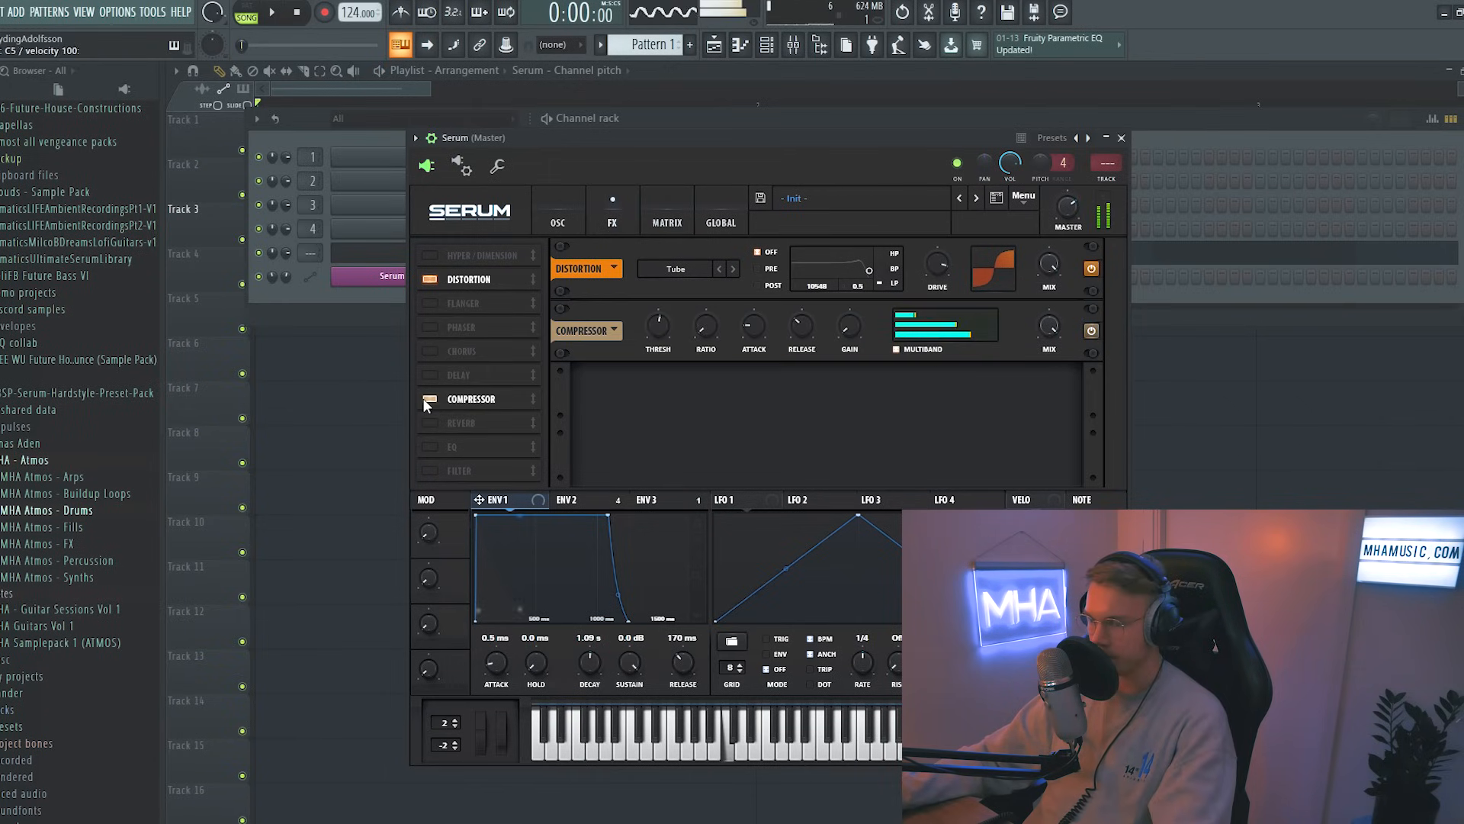
Step: Enable the EQ effect and lower its low band gain
click(429, 446)
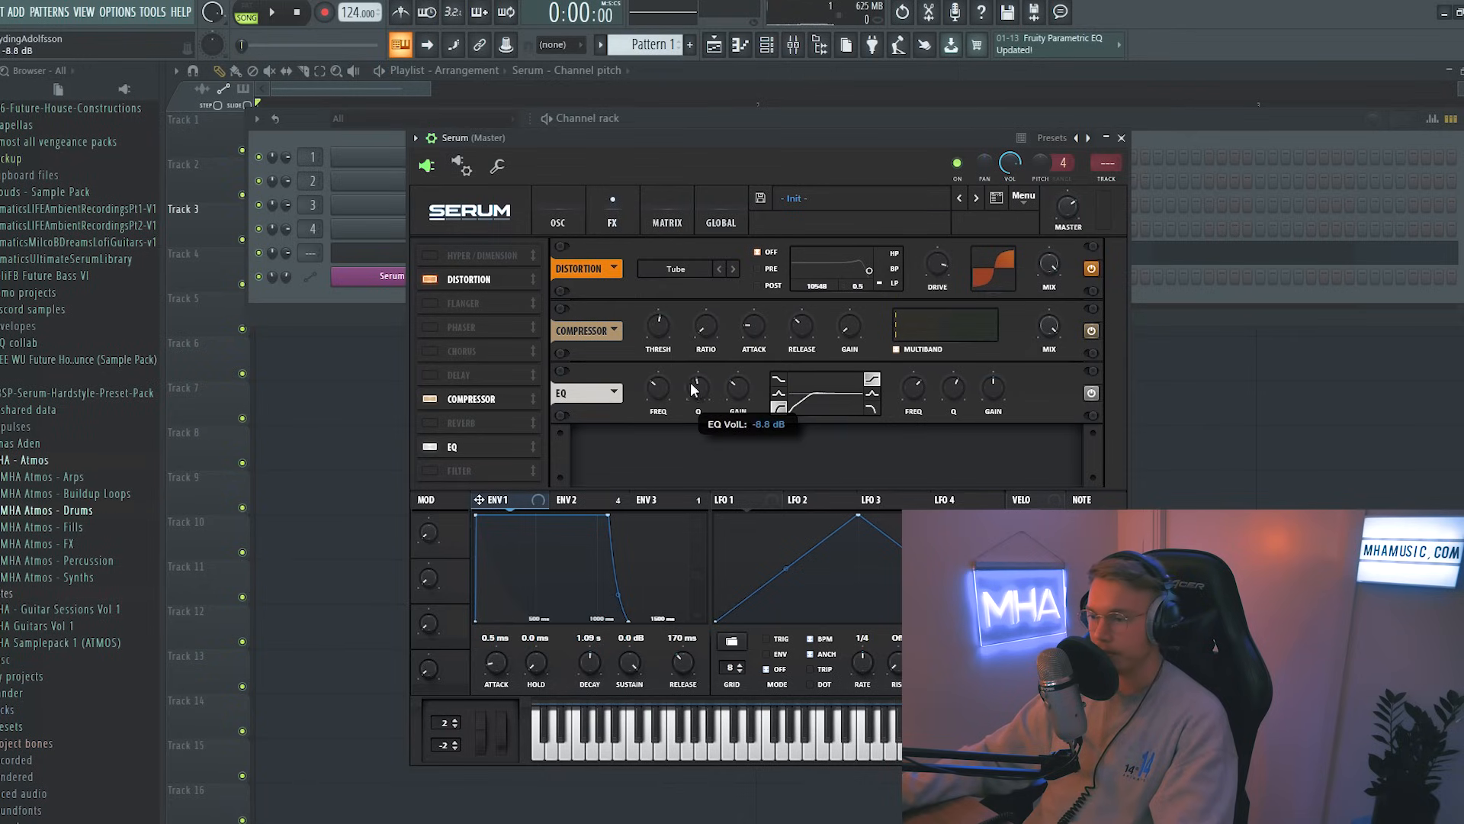
drag(660, 402, 661, 412)
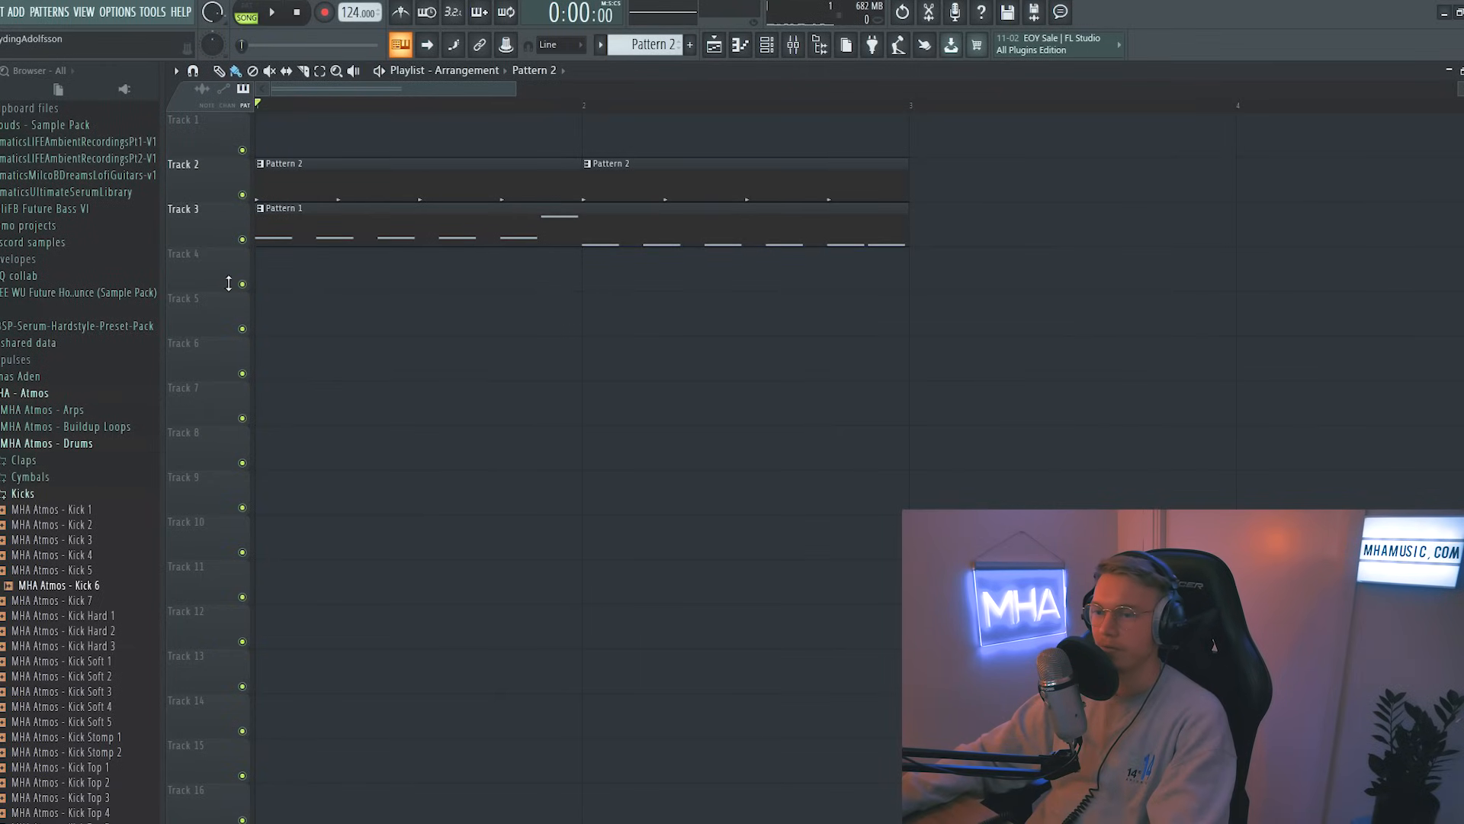
Step: Play the pattern and swap the wavetables to 05_BELL on OSC A and ML Addifunk on OSC B
right_click(243, 239)
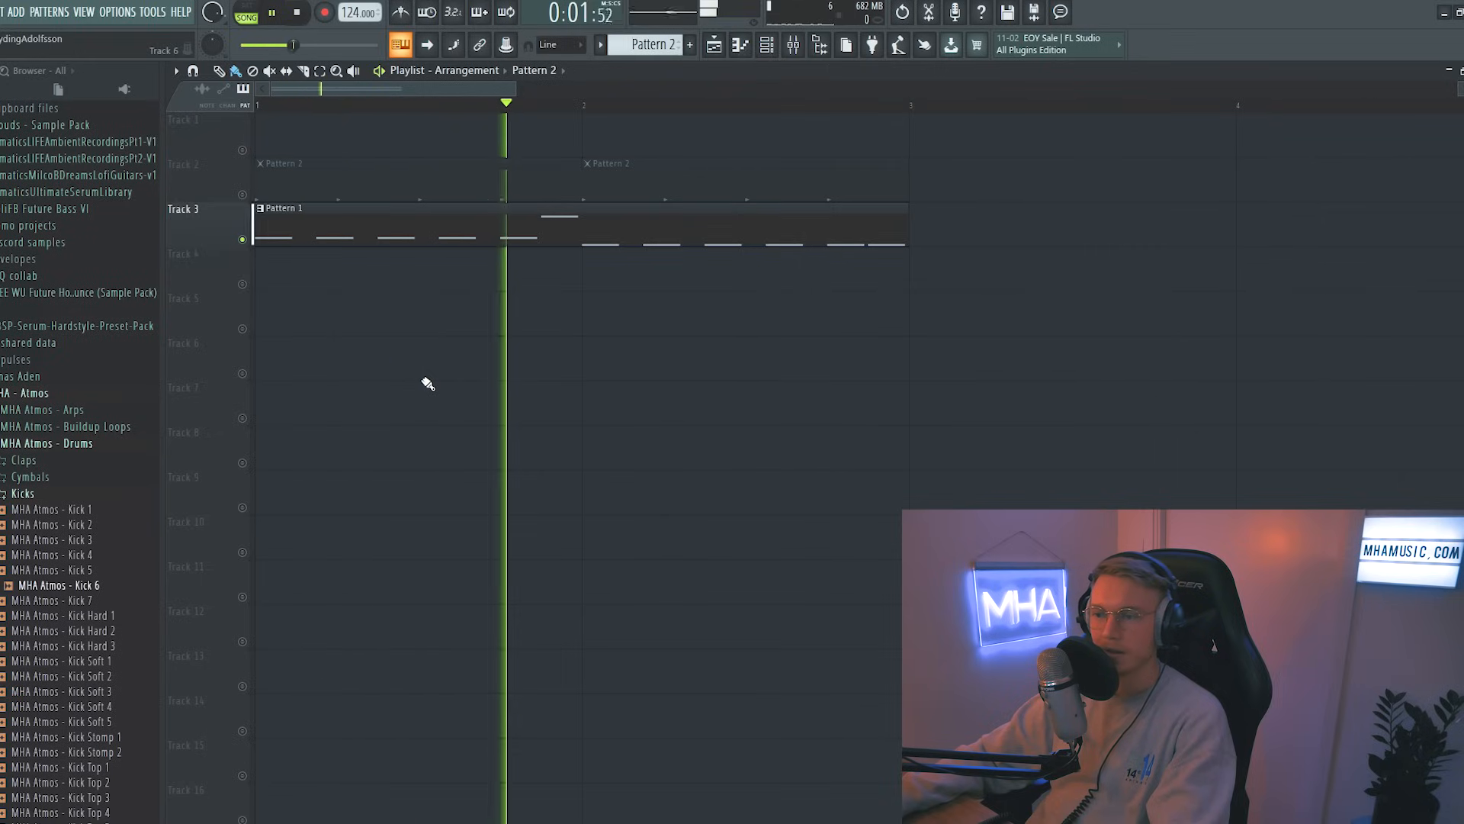
key(space)
click(769, 46)
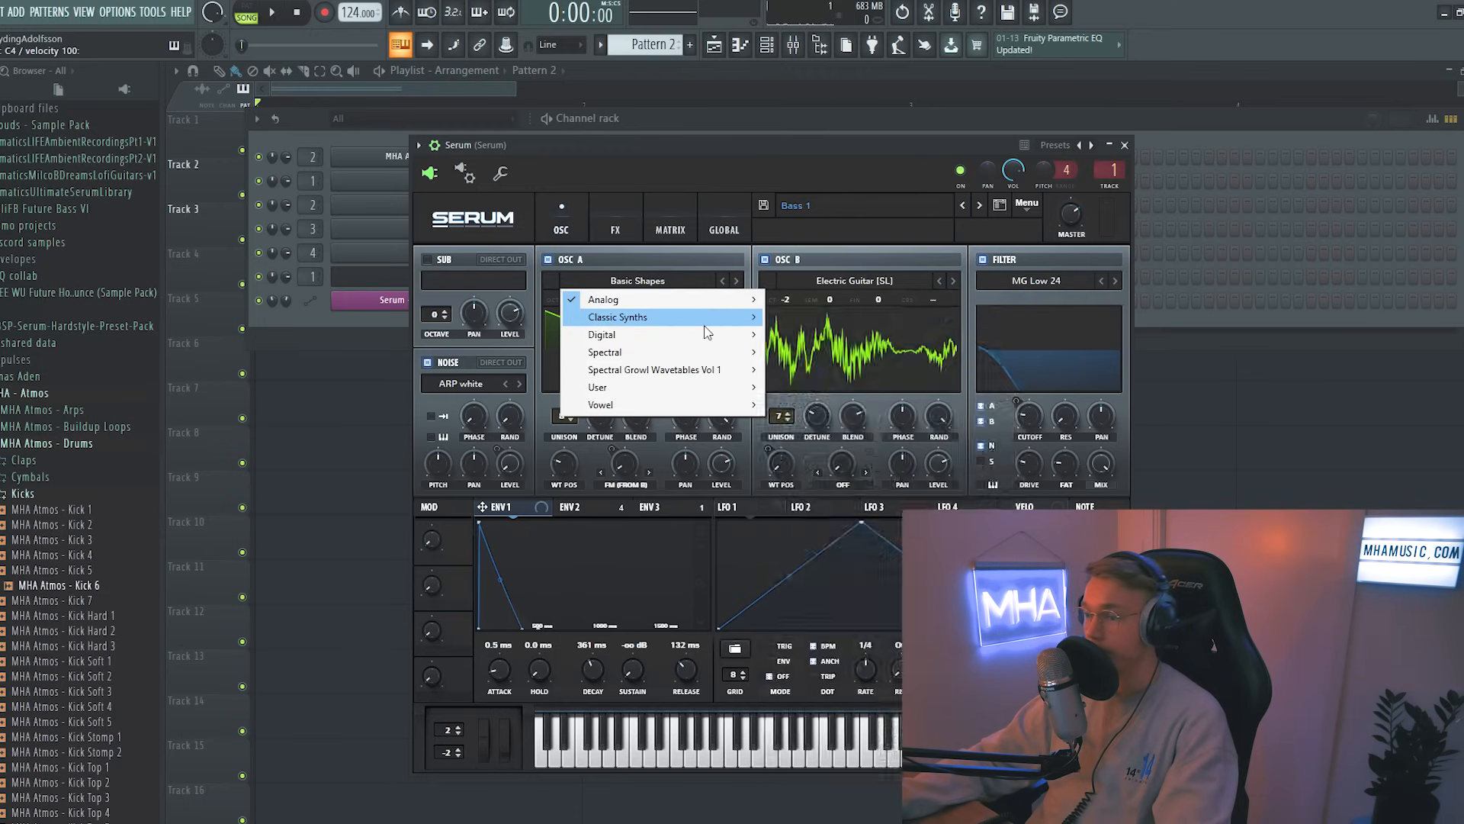
mouse_move(725, 324)
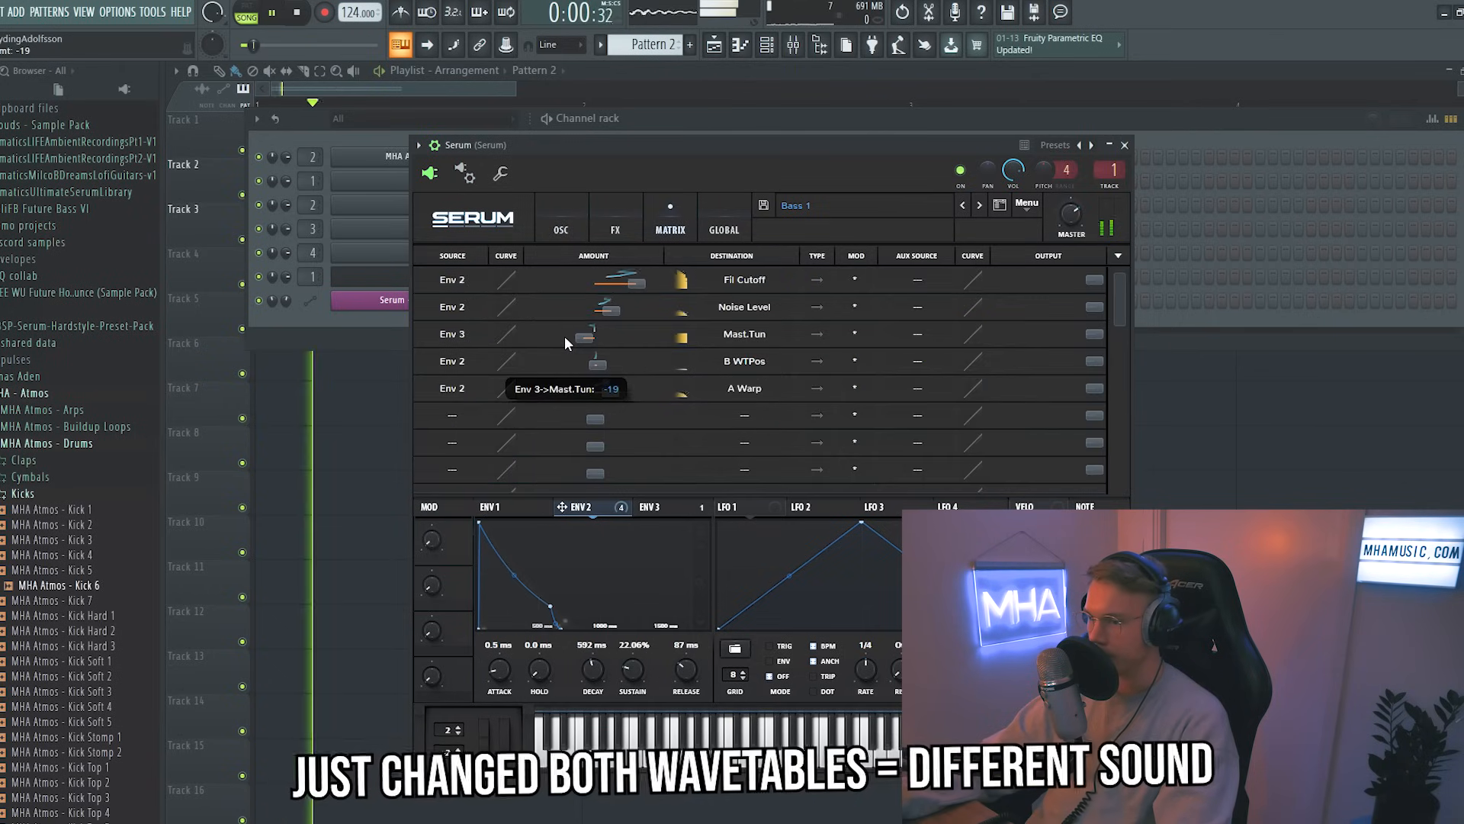
click(555, 229)
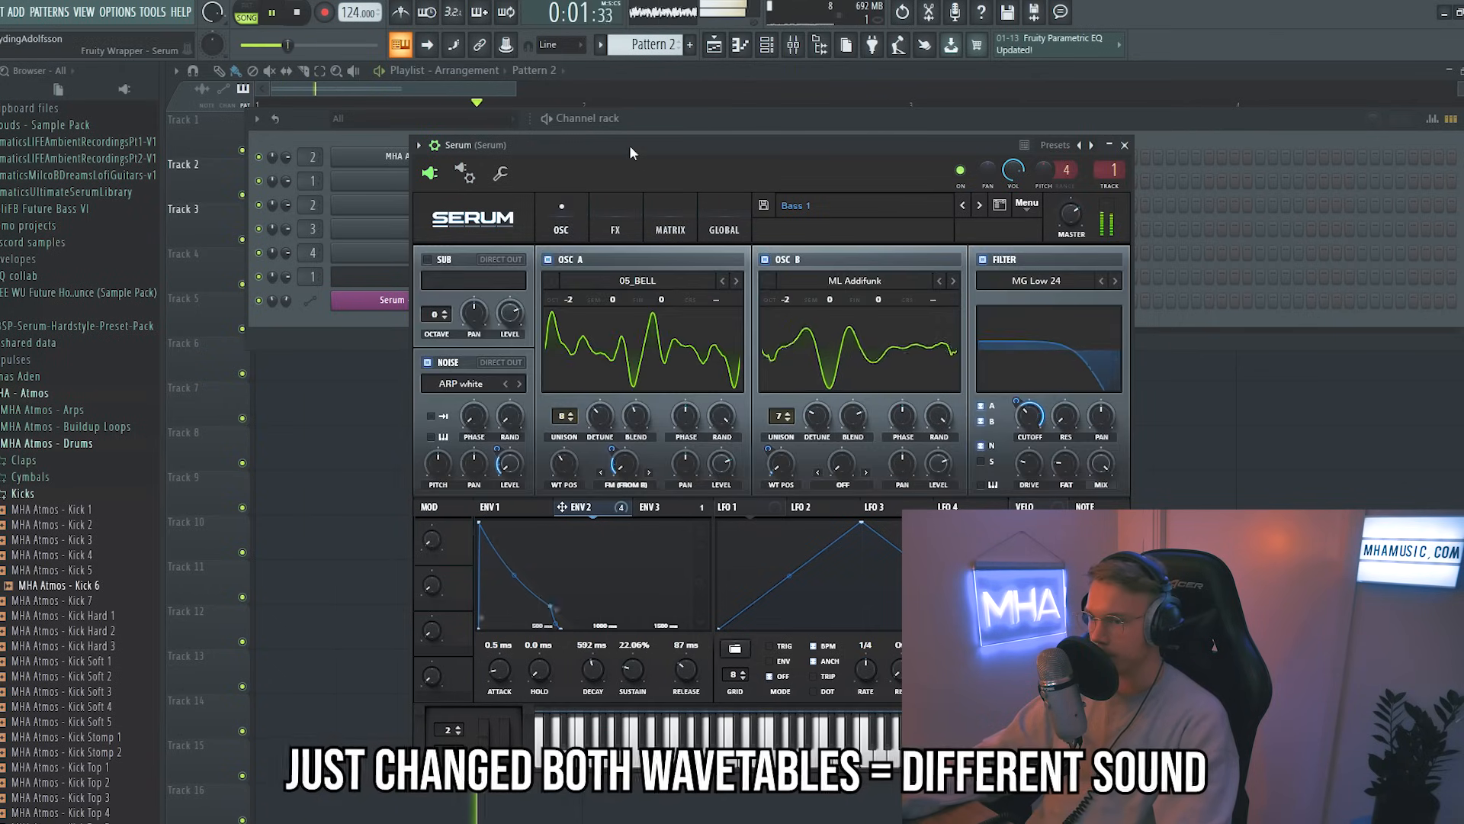
drag(630, 145, 618, 145)
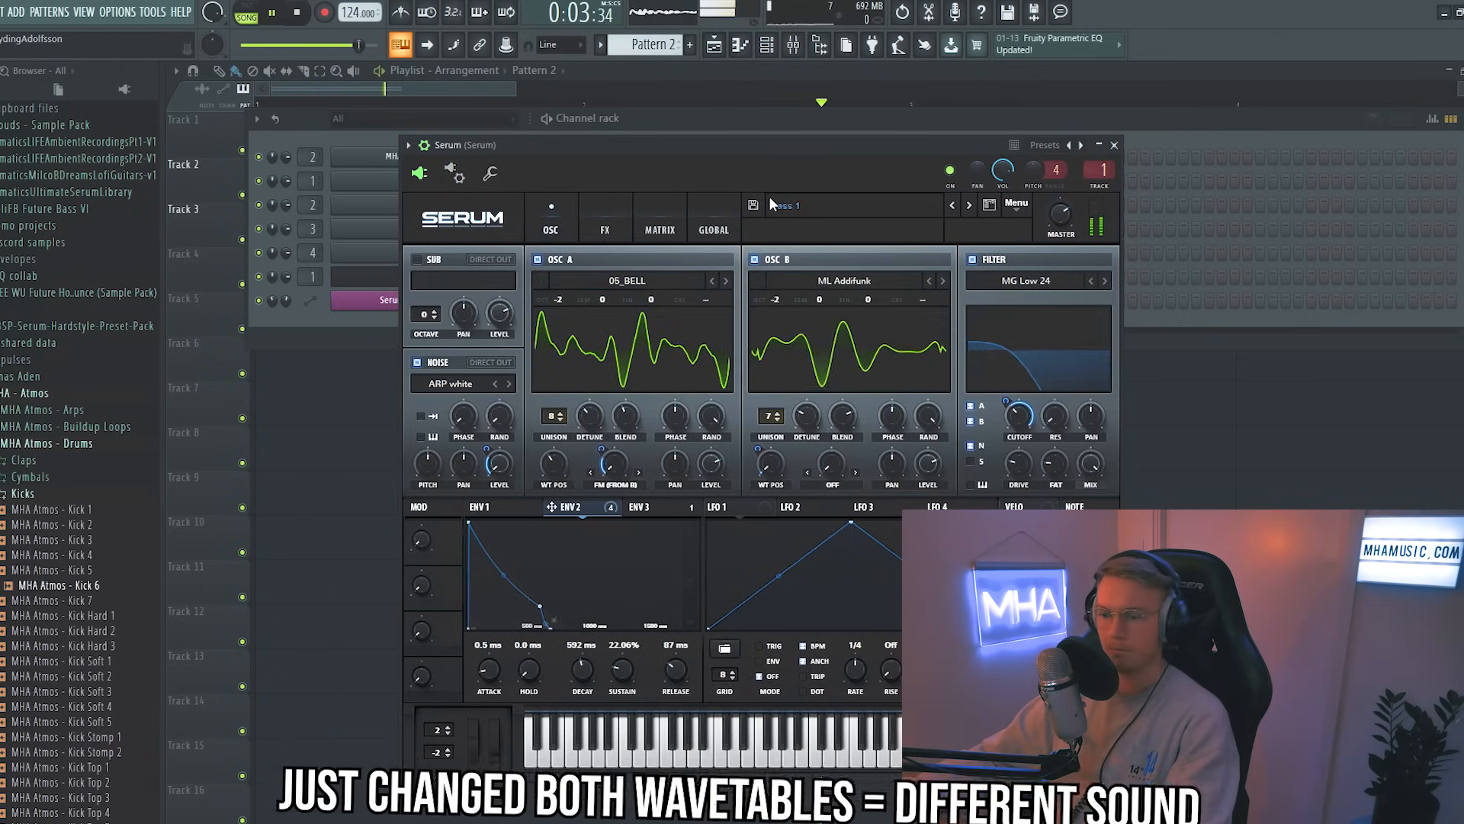
Step: Stop playback and adjust the portamento time in the voicing section
key(space)
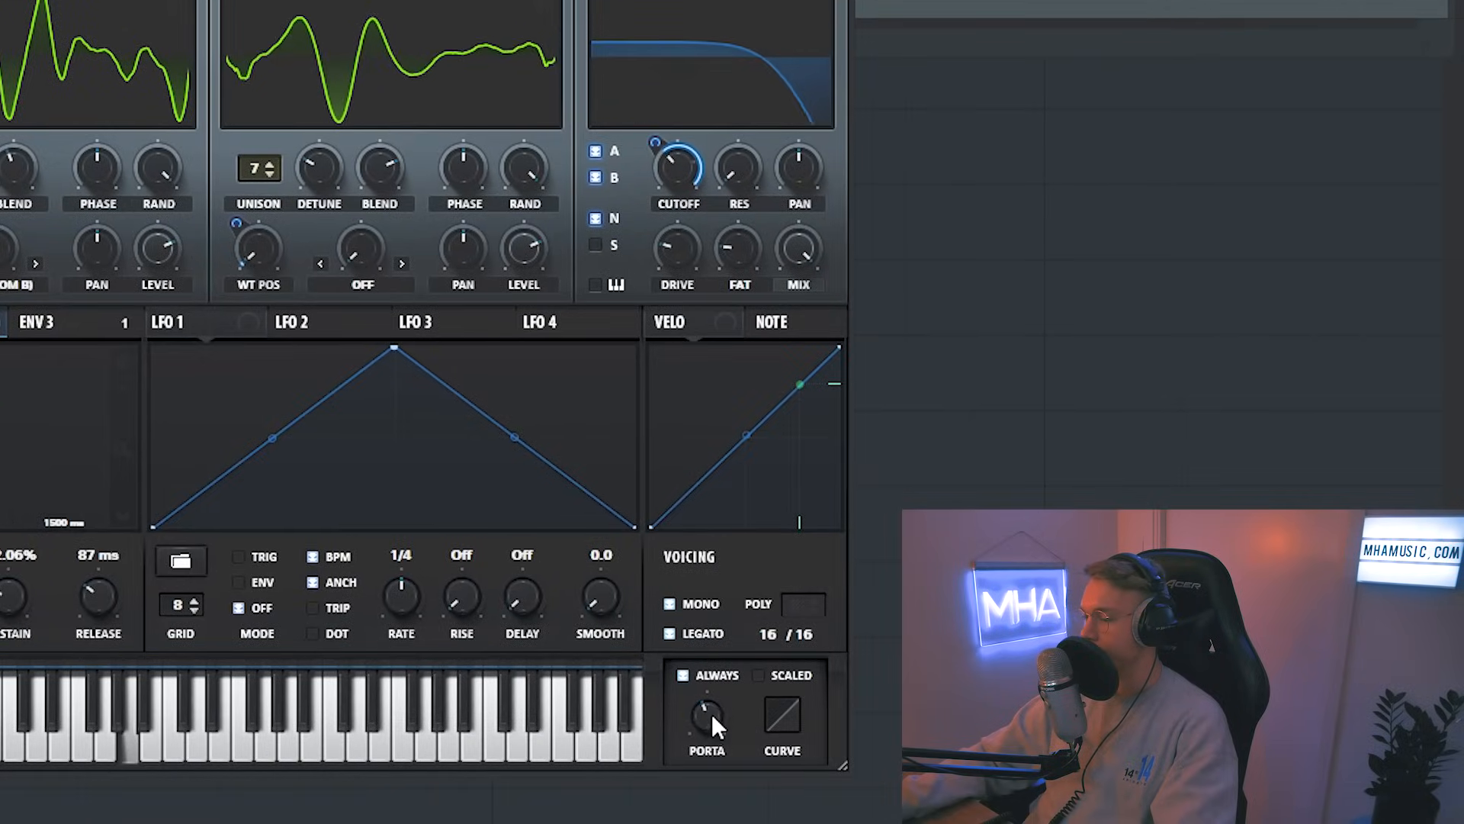
mouse_move(711, 713)
mouse_down()
mouse_move(711, 674)
mouse_move(712, 728)
mouse_up()
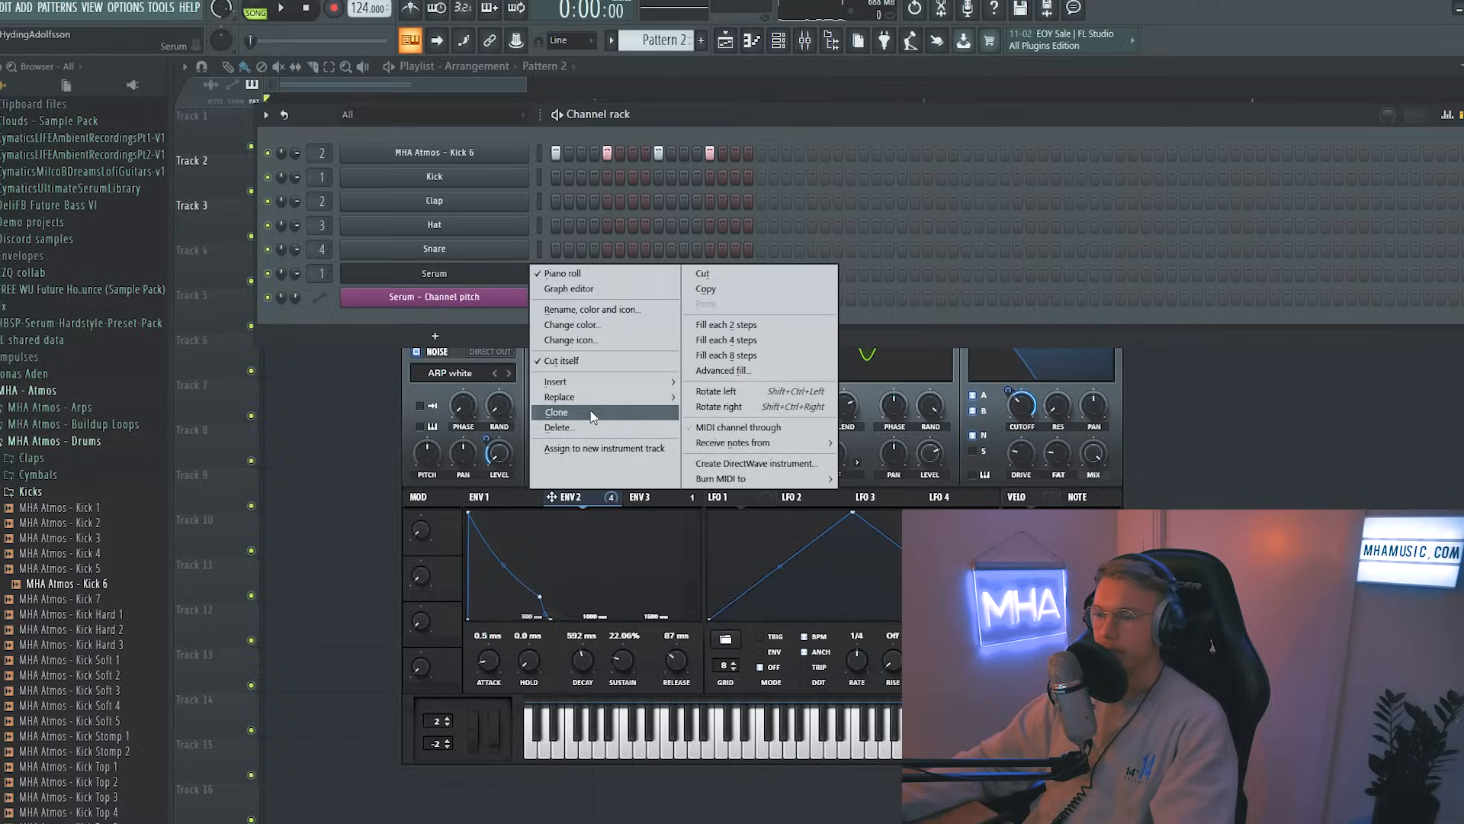
Step: Create a second Serum instance starting from the Init preset
click(447, 277)
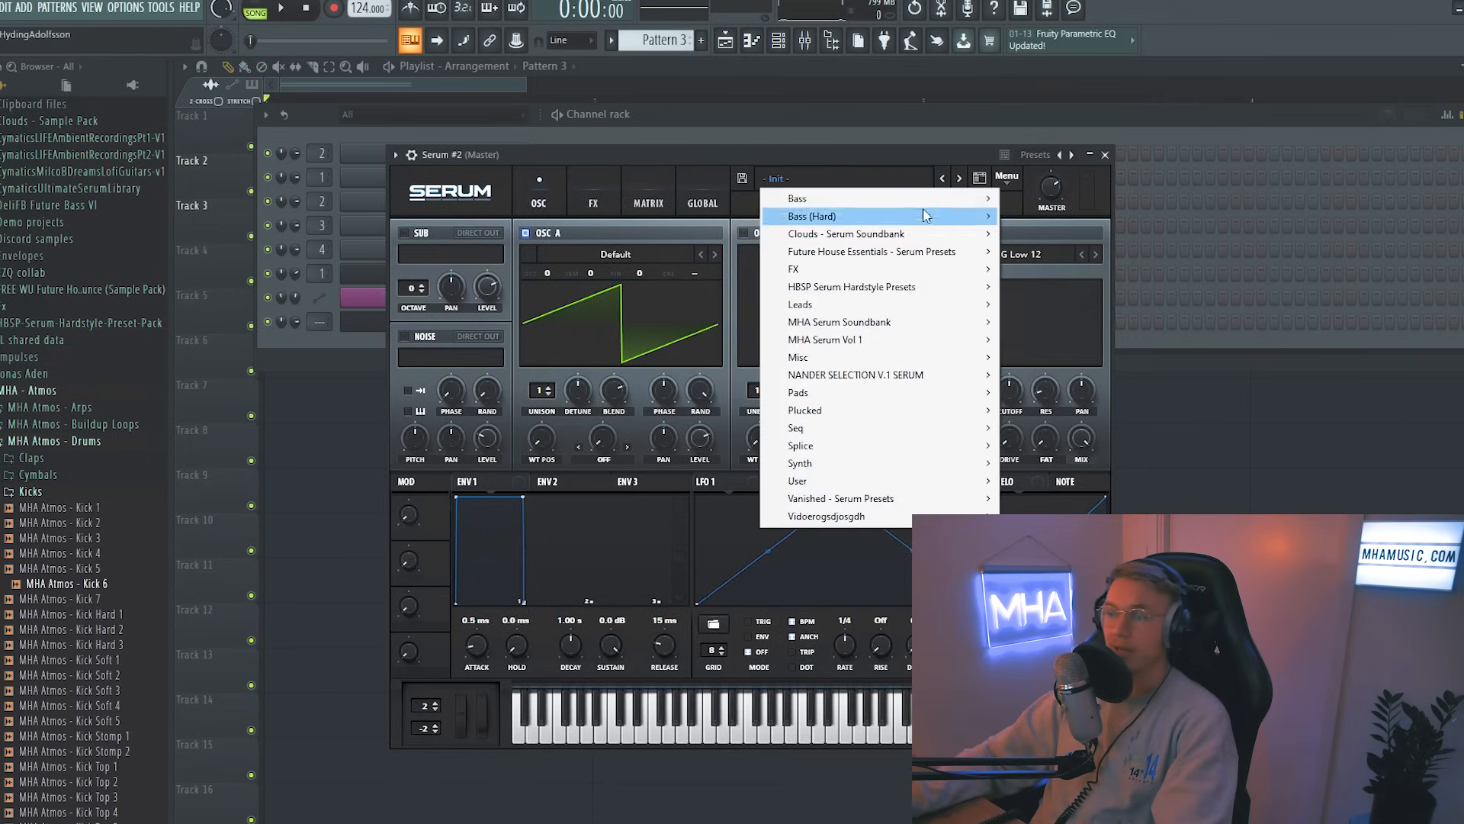
click(884, 181)
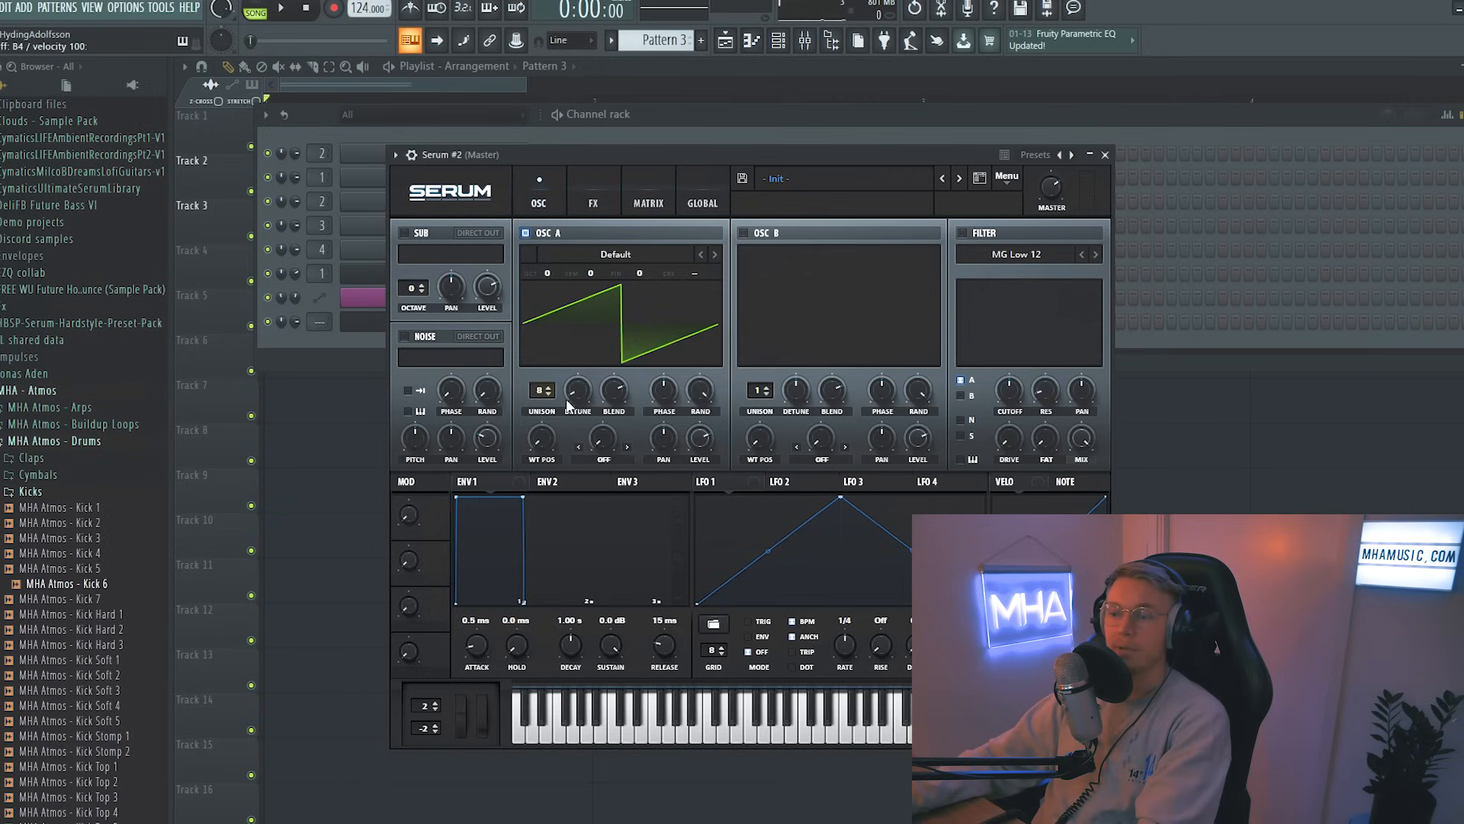
click(588, 398)
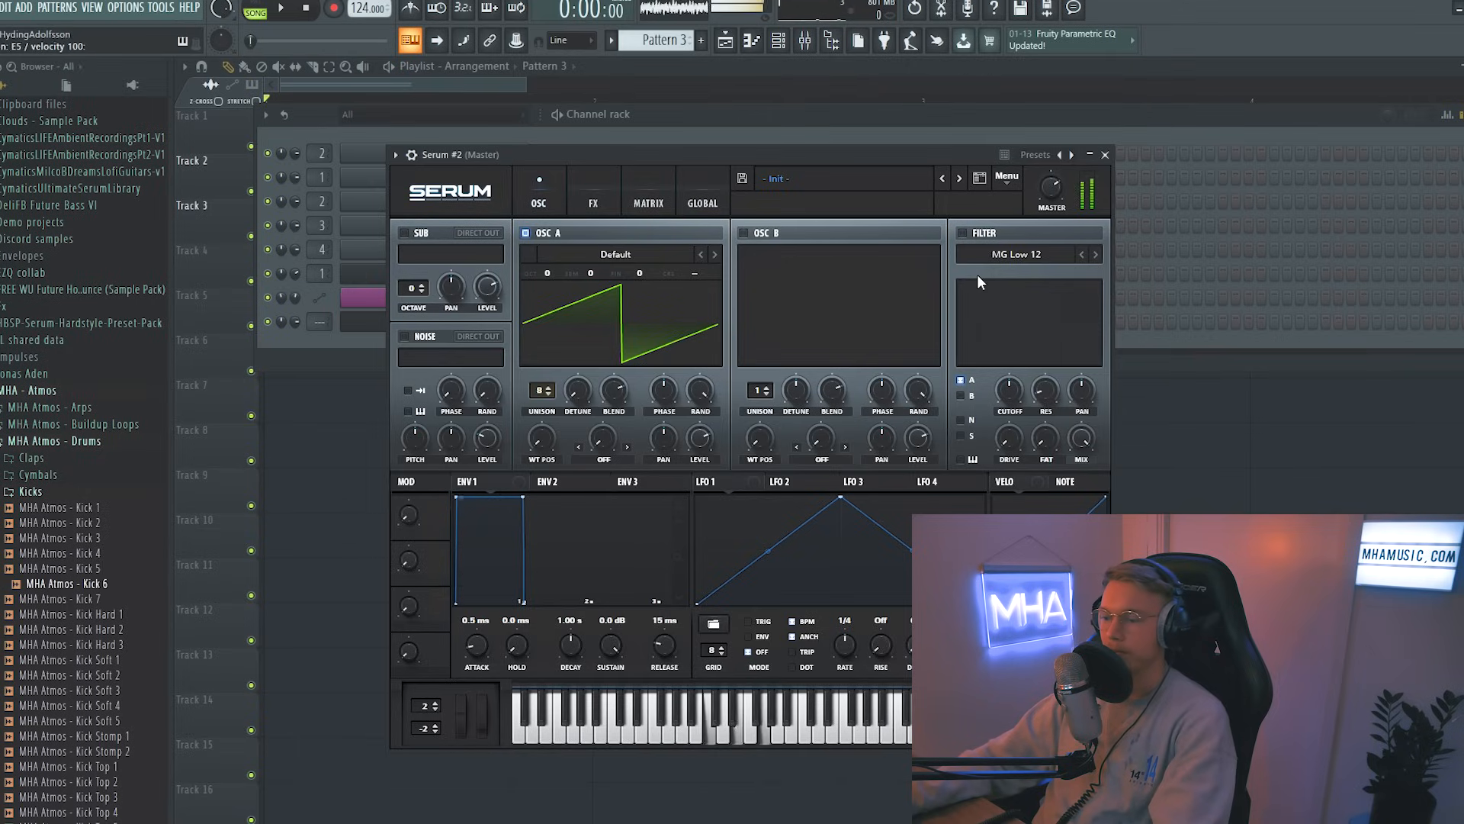
click(593, 199)
Step: Play the chord pattern on the second Serum instance and adjust OSC A's unison detune and blend
click(411, 429)
click(854, 315)
drag(747, 383, 915, 403)
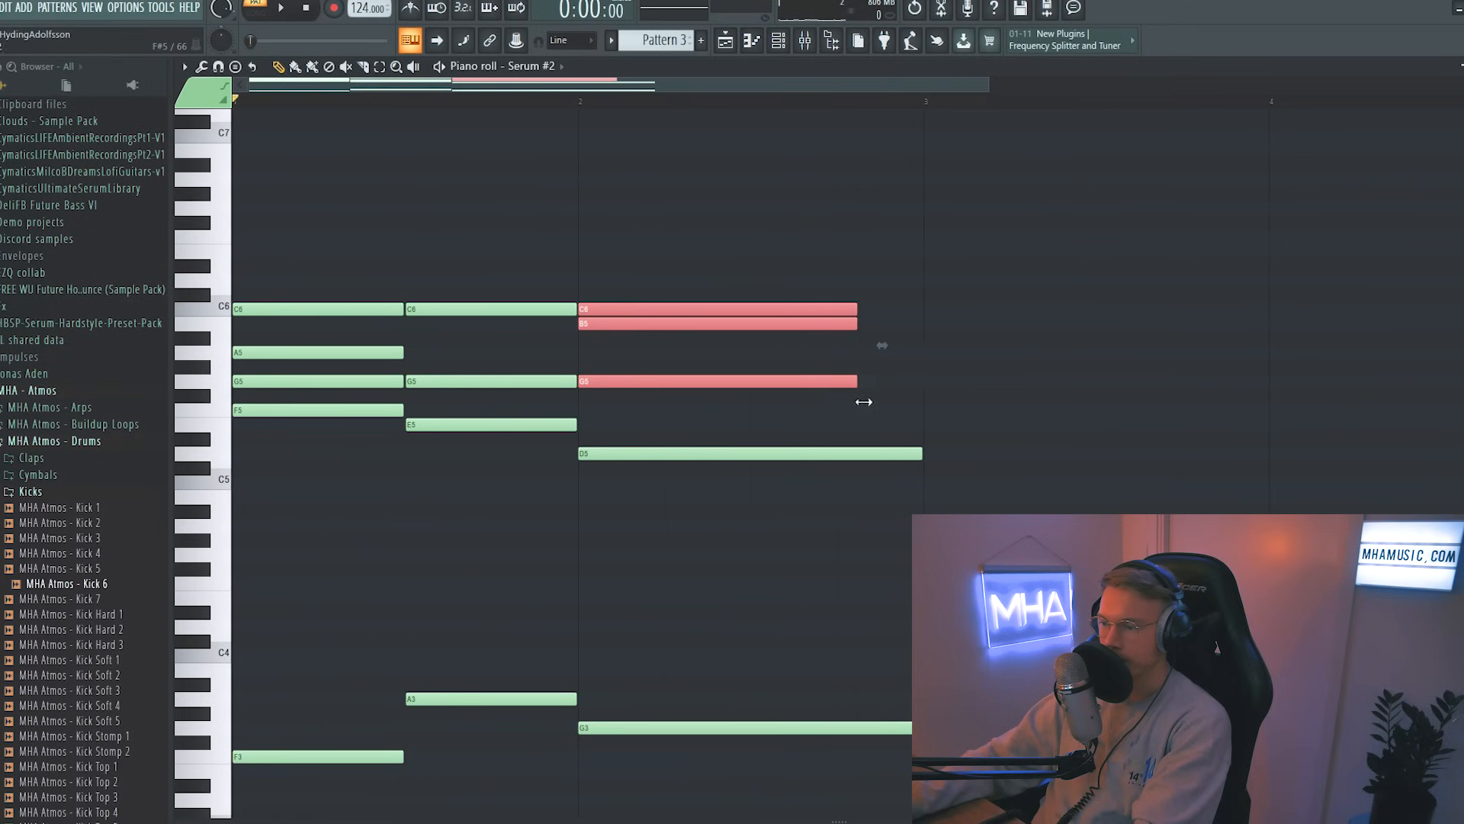
key(space)
ctrl+click(1074, 497)
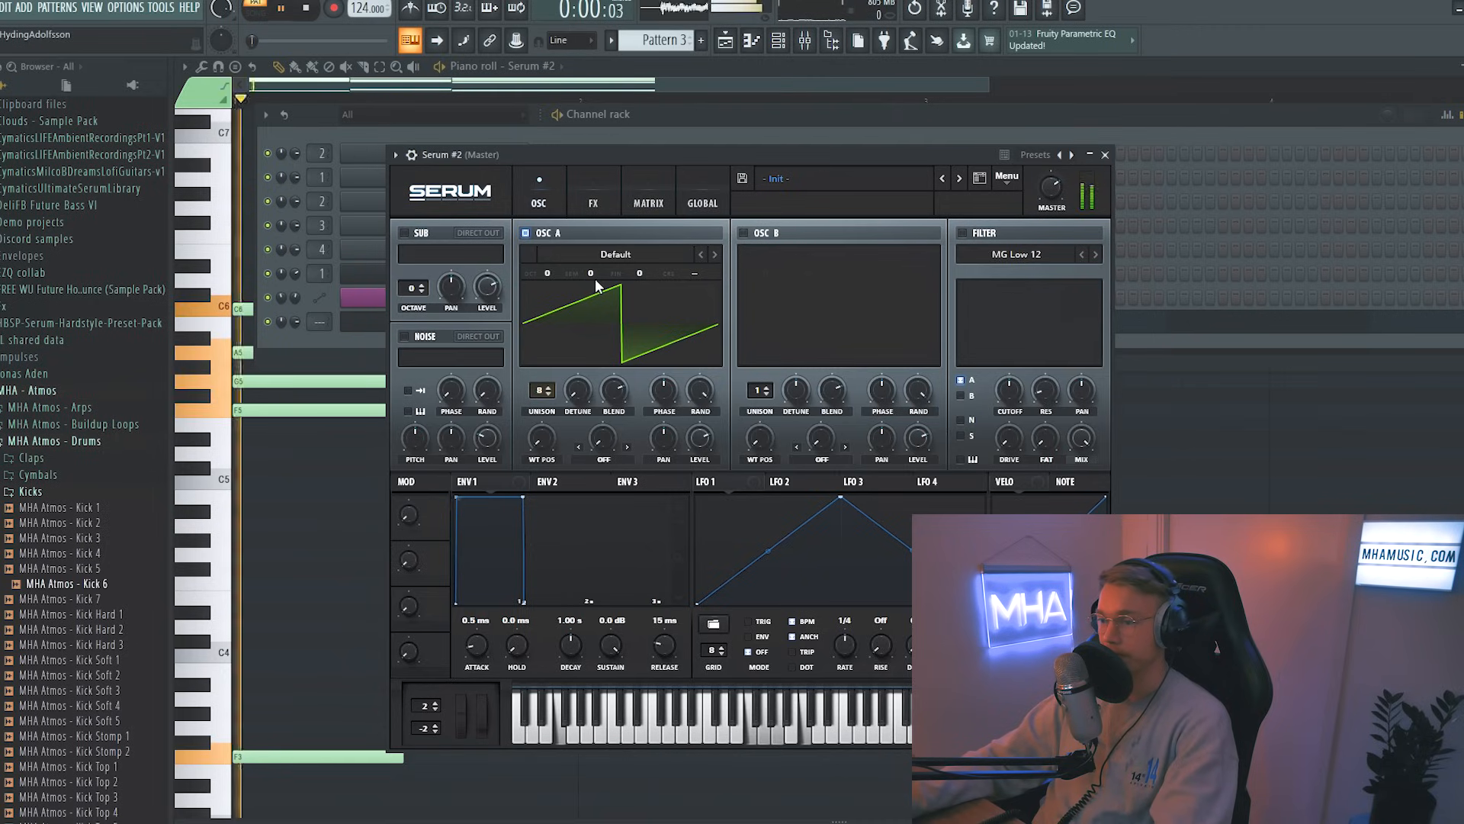
drag(581, 385, 597, 279)
drag(601, 346, 625, 454)
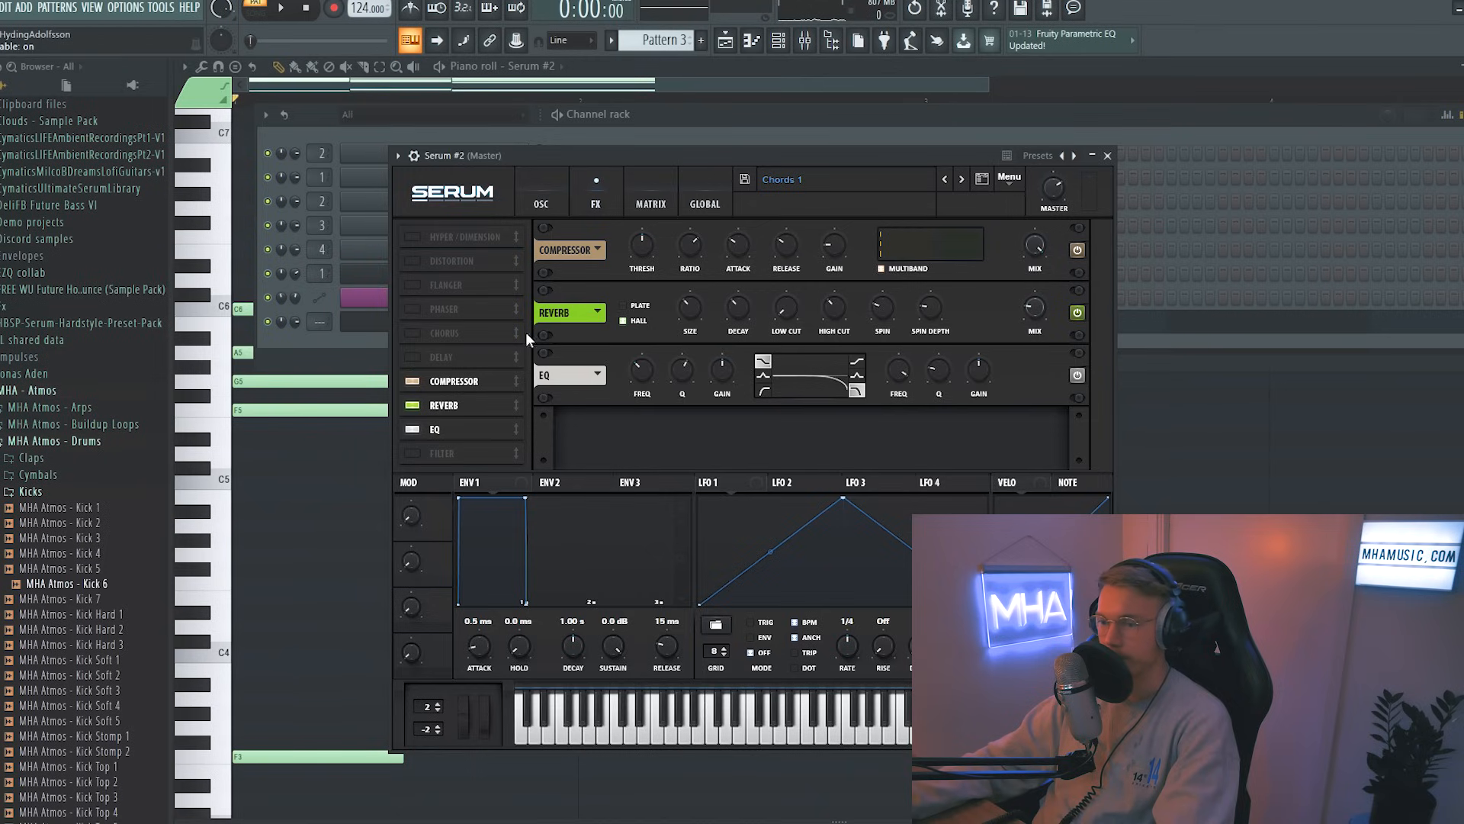
Step: Raise the reverb mix to about 52% and lower the EQ gain in the effects rack
drag(1034, 306, 1046, 282)
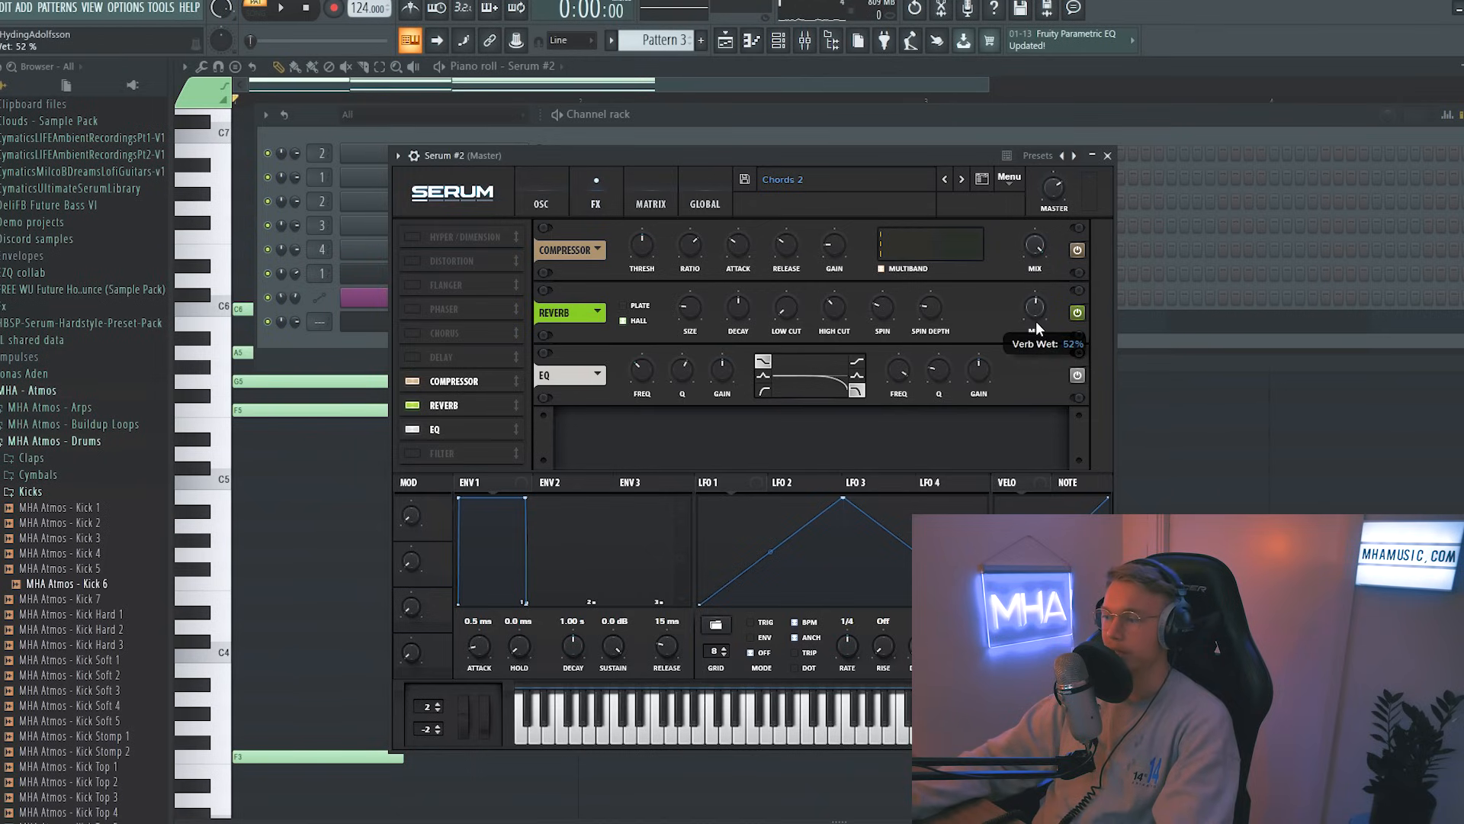
drag(1041, 313, 1039, 315)
drag(721, 370, 672, 413)
Step: Lengthen the ENV 1 attack to about 326 ms and load the 07_SAWEP wavetable on OSC A, then play
click(541, 202)
drag(480, 656, 488, 654)
click(623, 254)
mouse_move(730, 318)
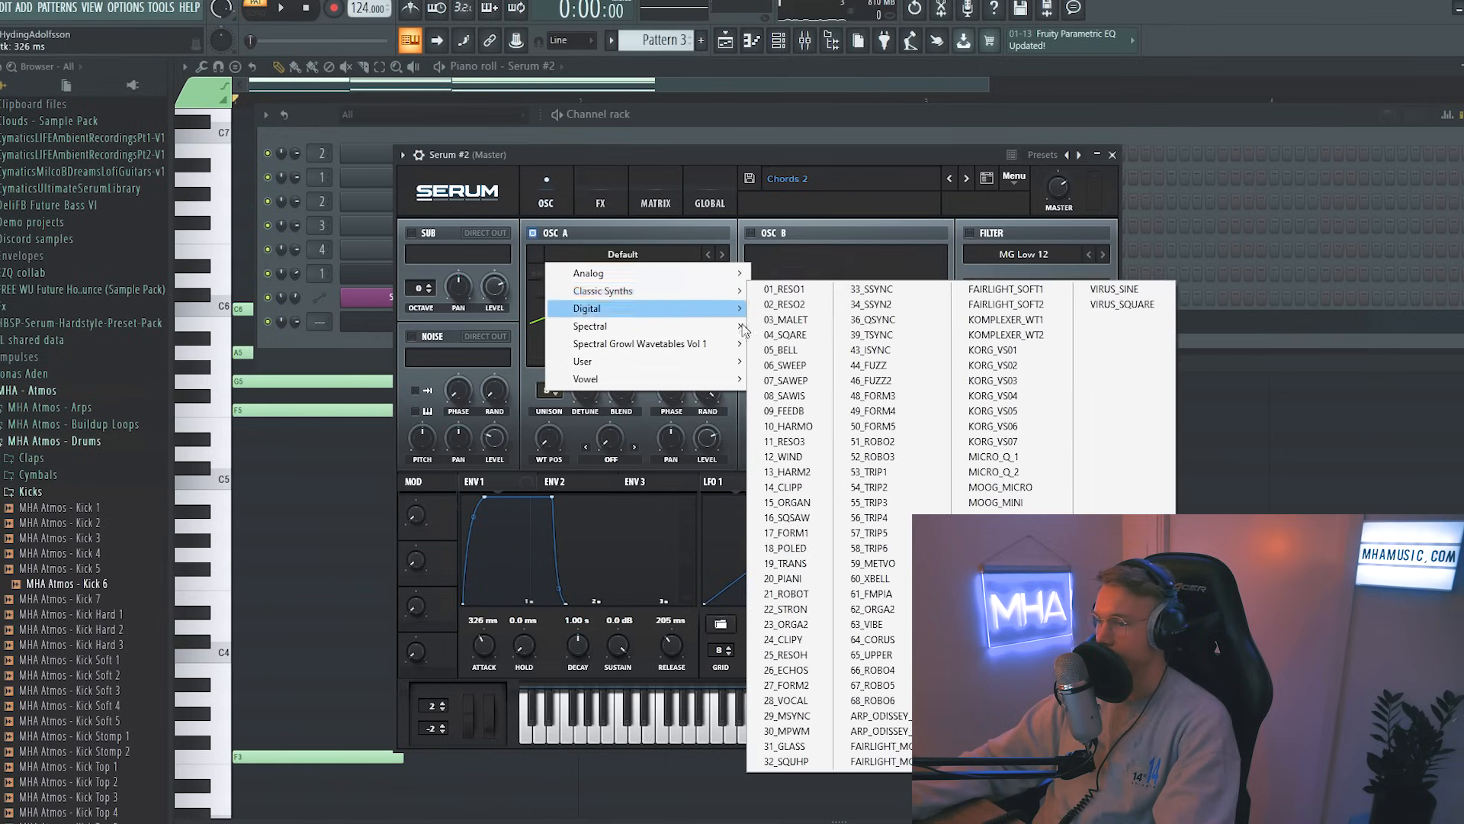
click(787, 380)
key(space)
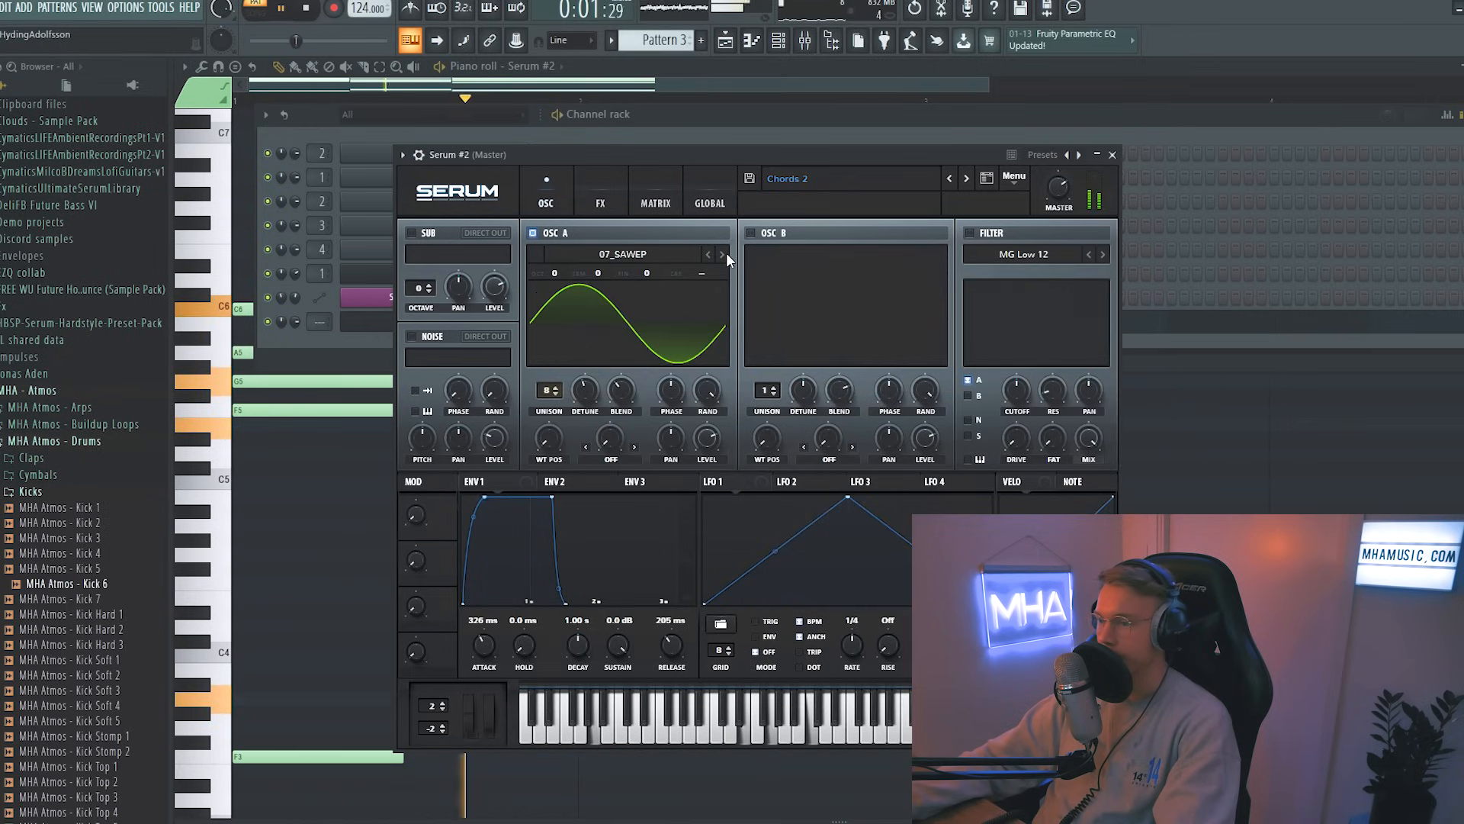
Step: Step through OSC A's wavetables and save the sound as a preset named Pad
click(722, 254)
drag(703, 157, 709, 158)
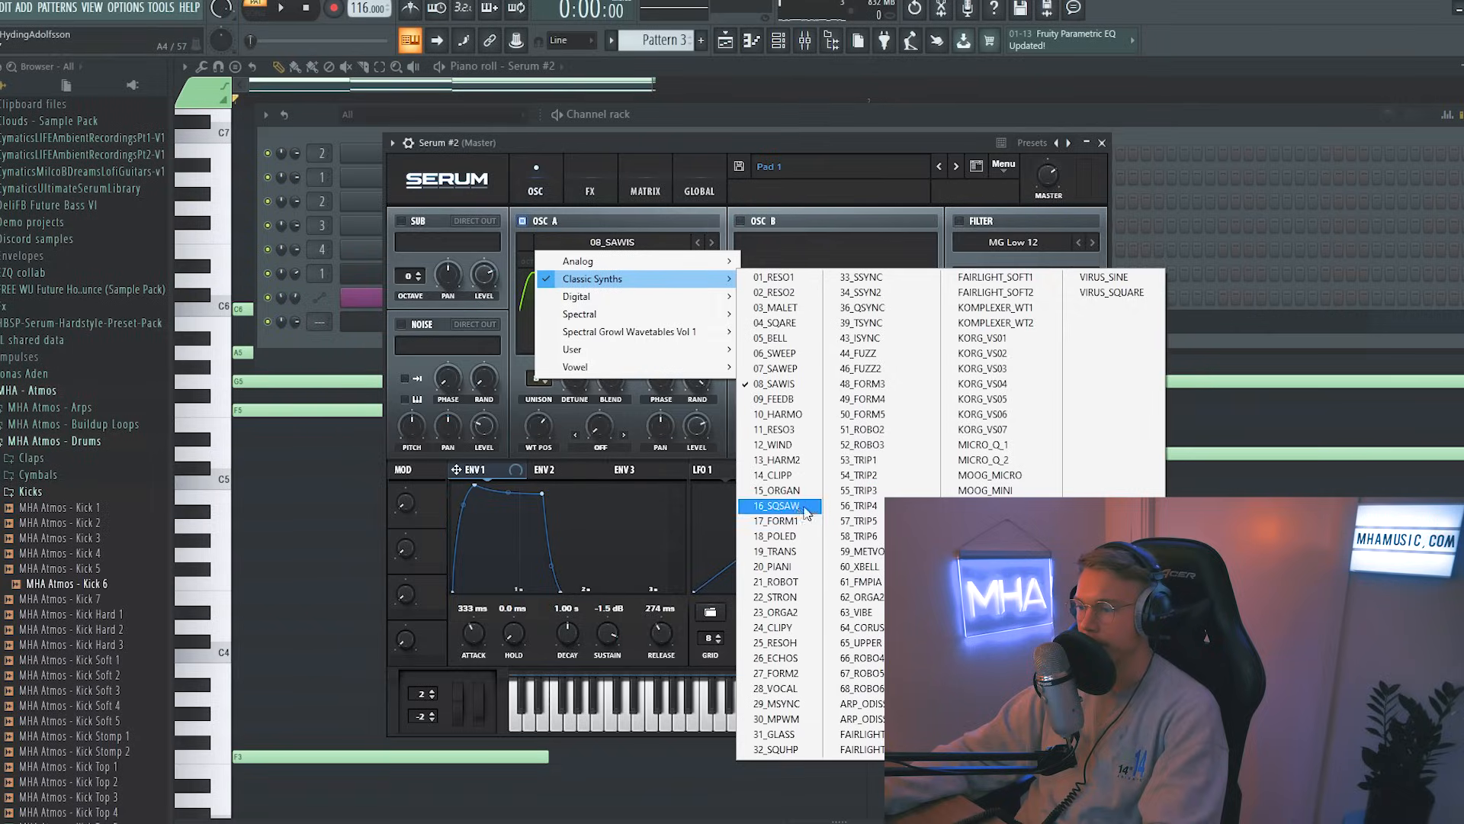
click(763, 509)
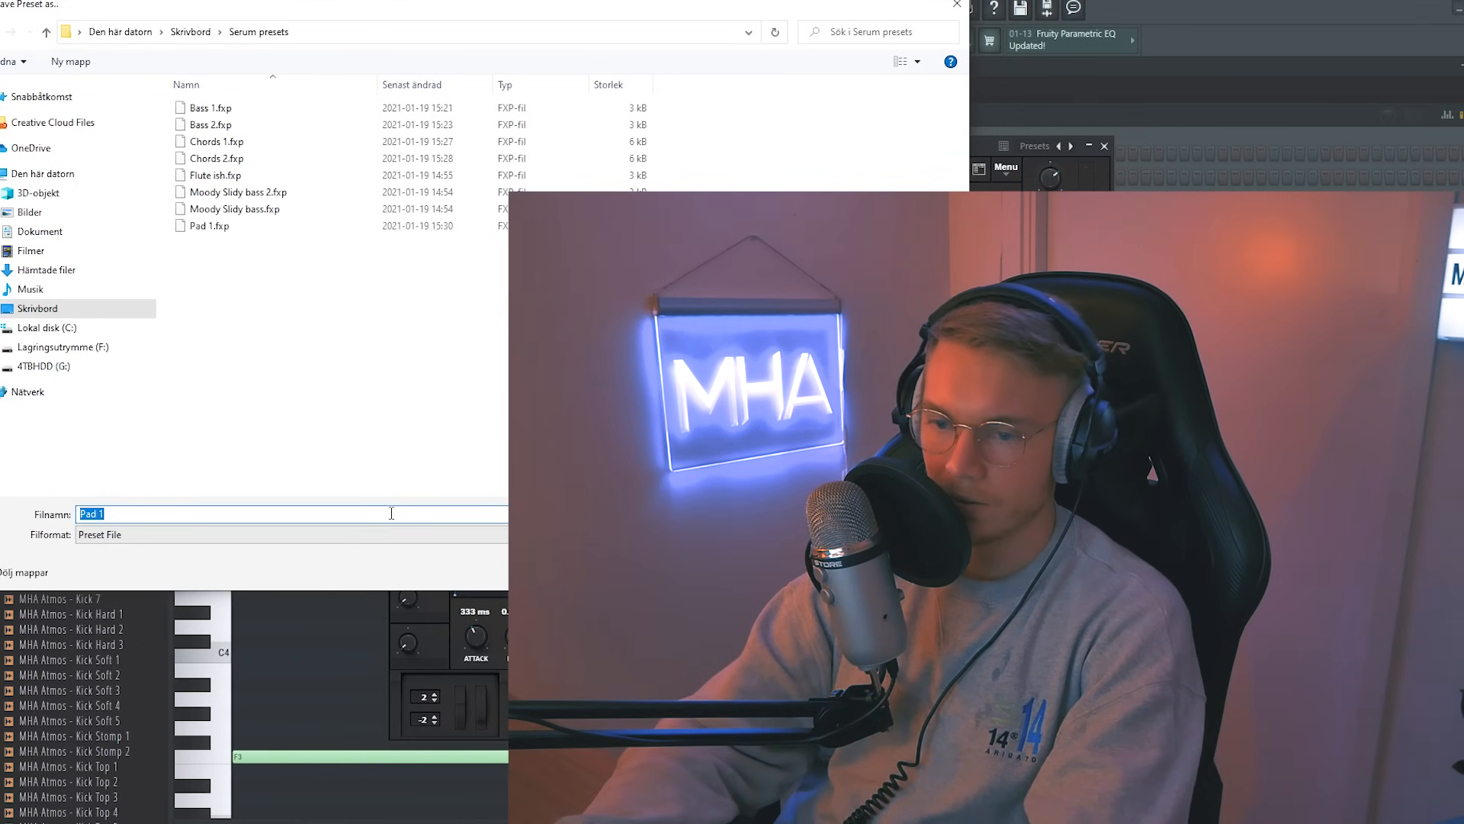
text(Pad)
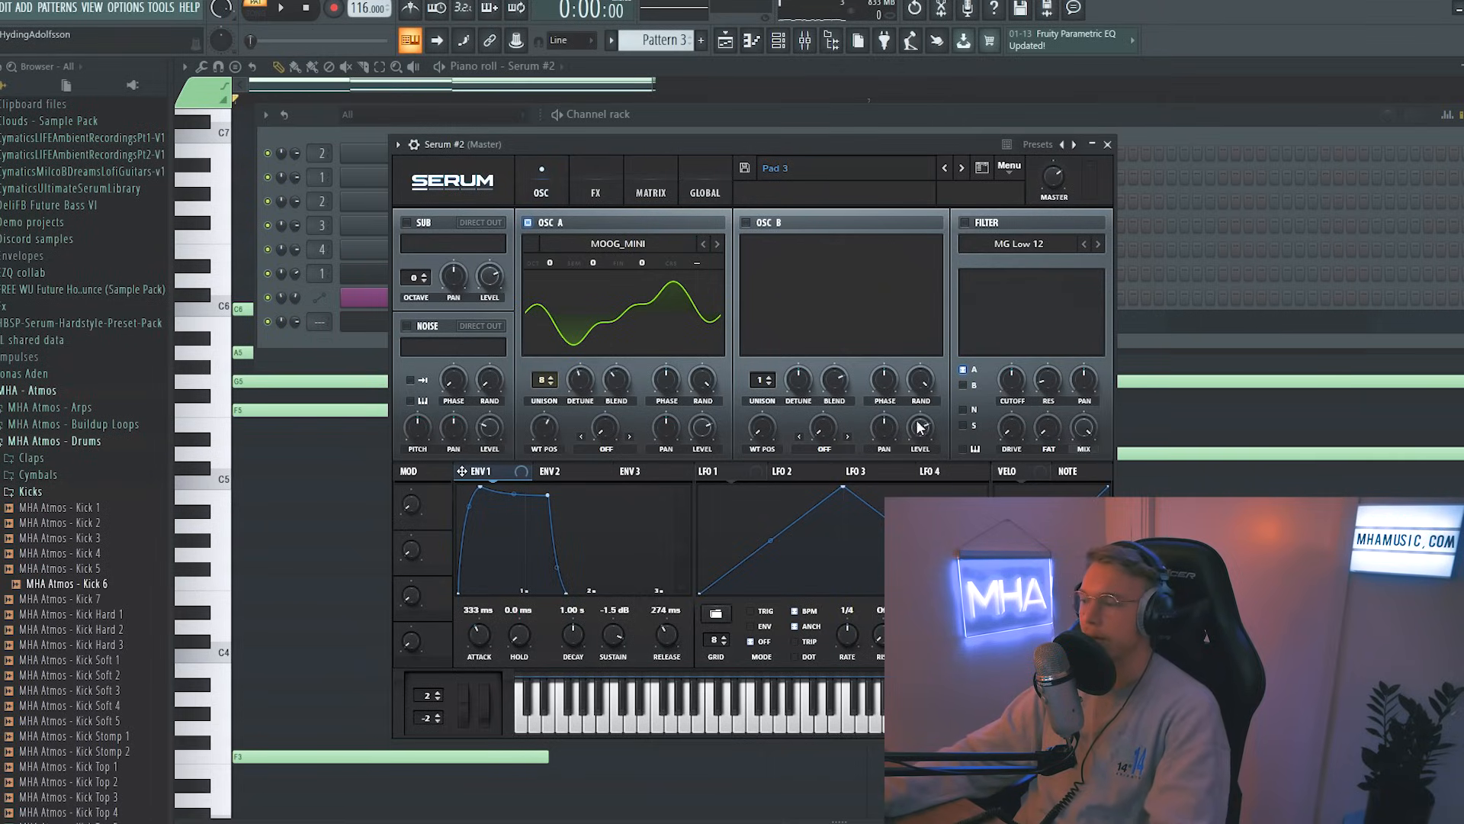
Step: Reset Serum to the Init preset and play the chords
click(1009, 168)
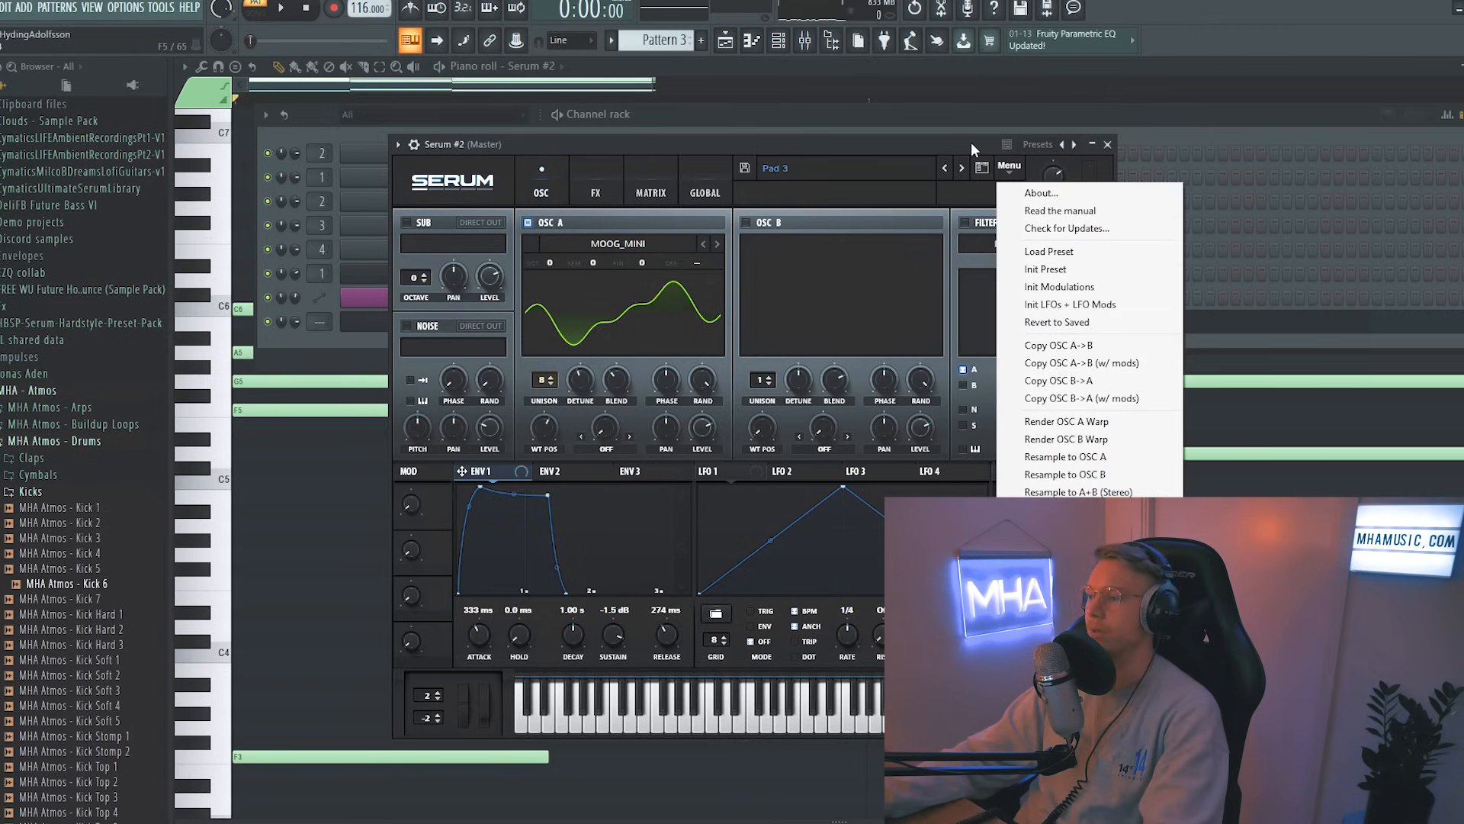
click(1046, 269)
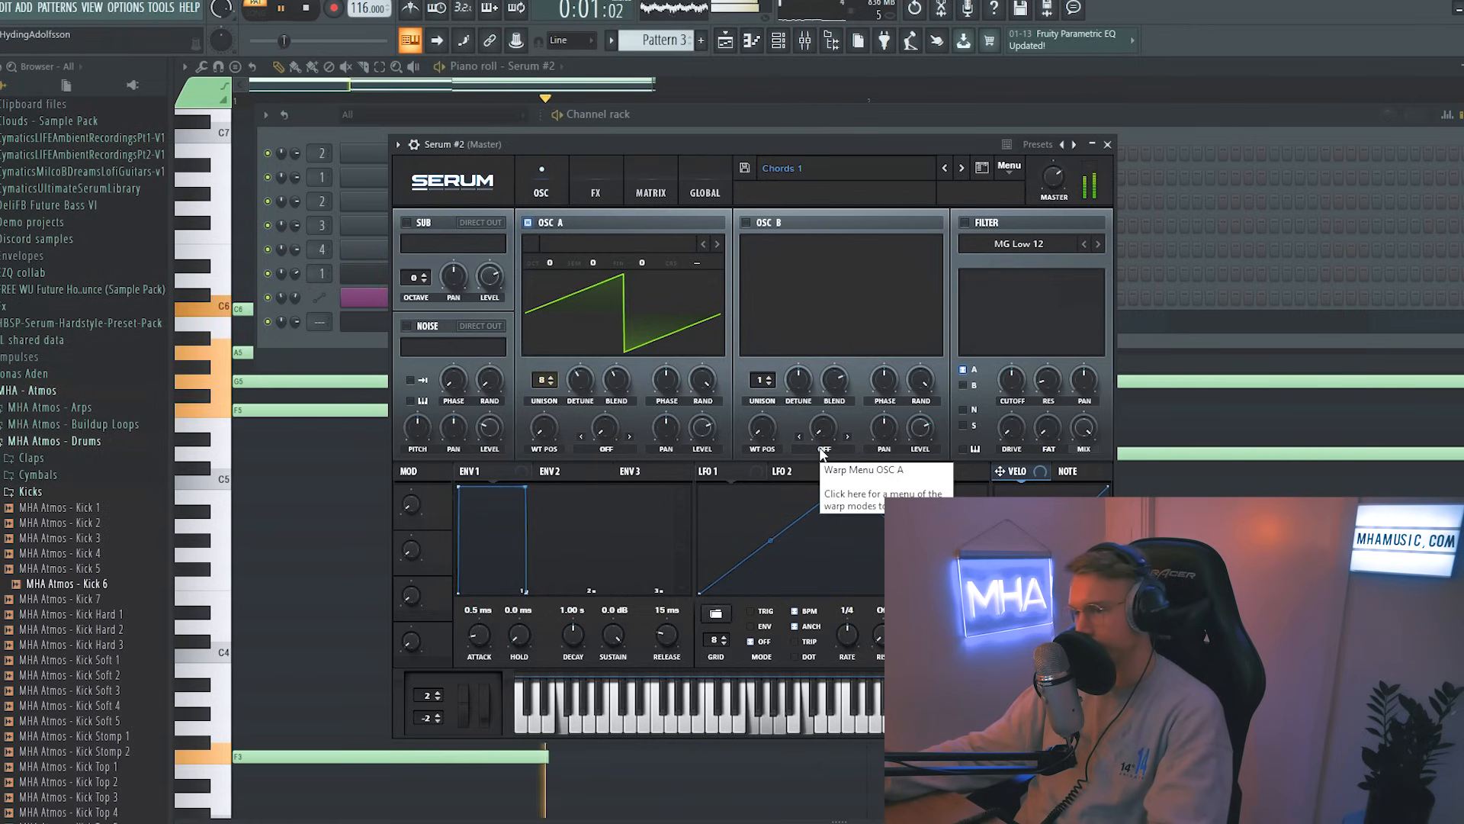
key(space)
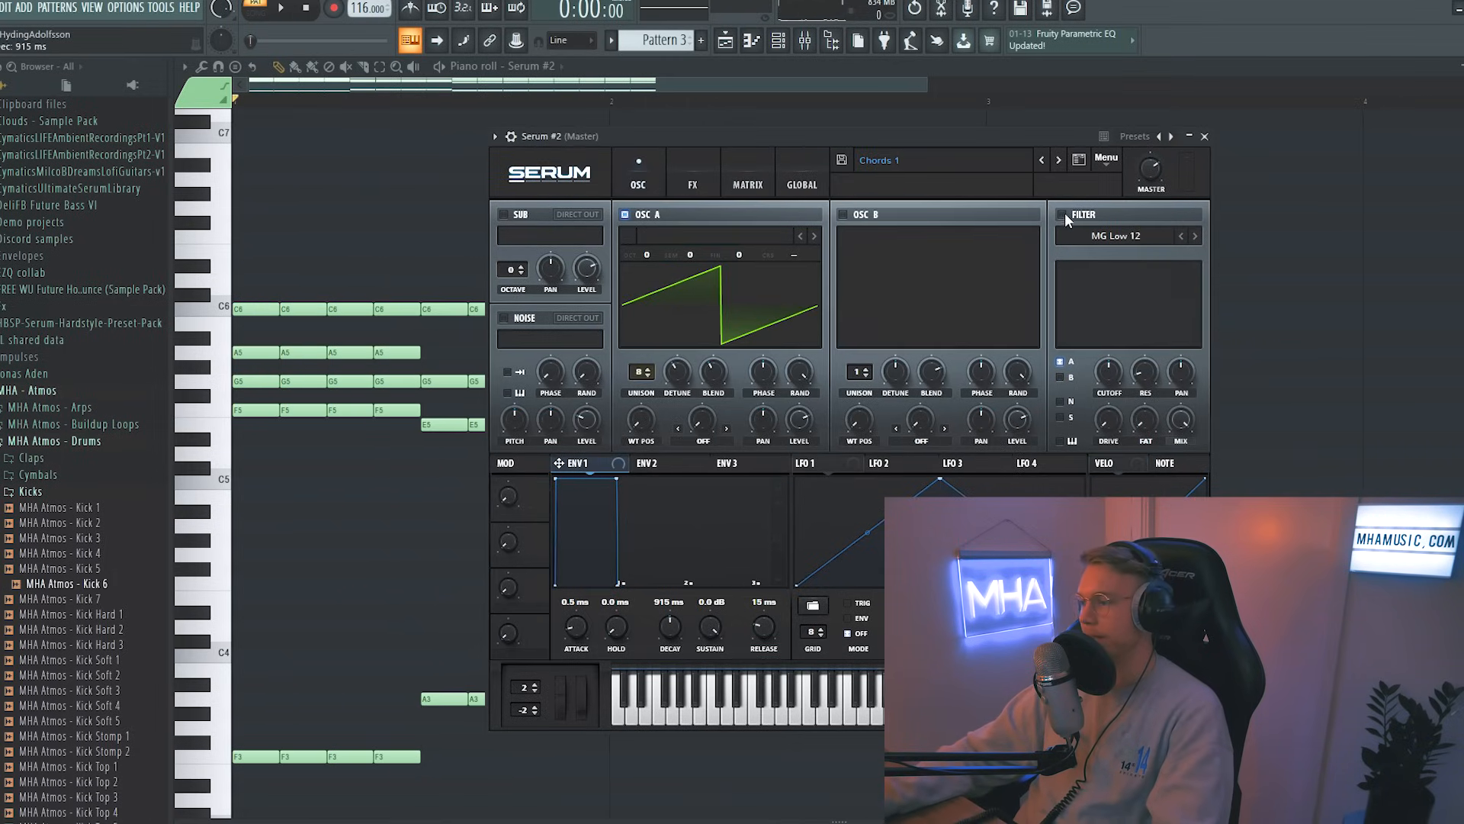
Step: Switch the filter to MG Low 24 and modulate its cutoff with a short ENV 2 at 0% sustain
mouse_move(1113, 254)
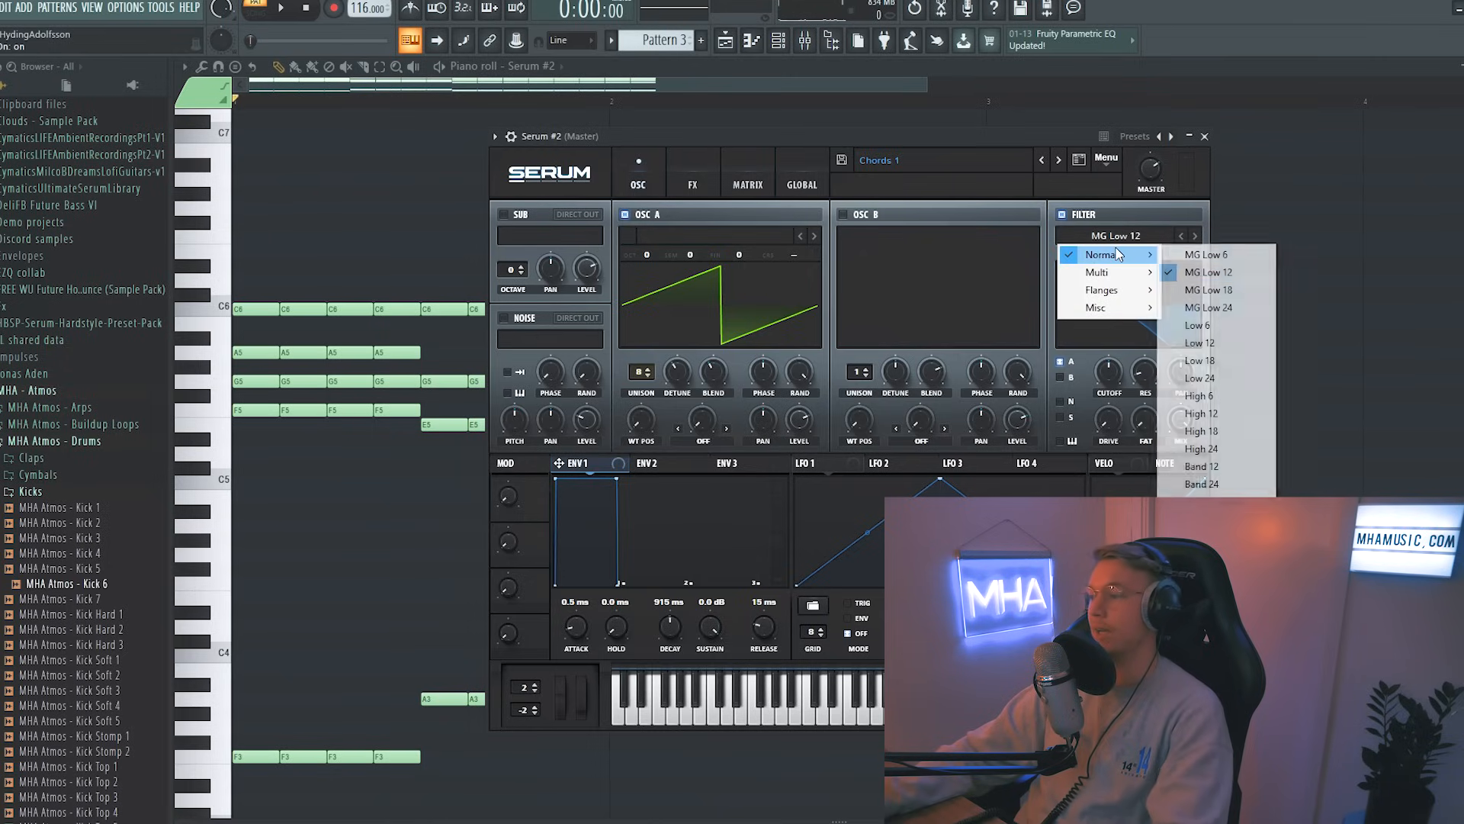
click(1218, 308)
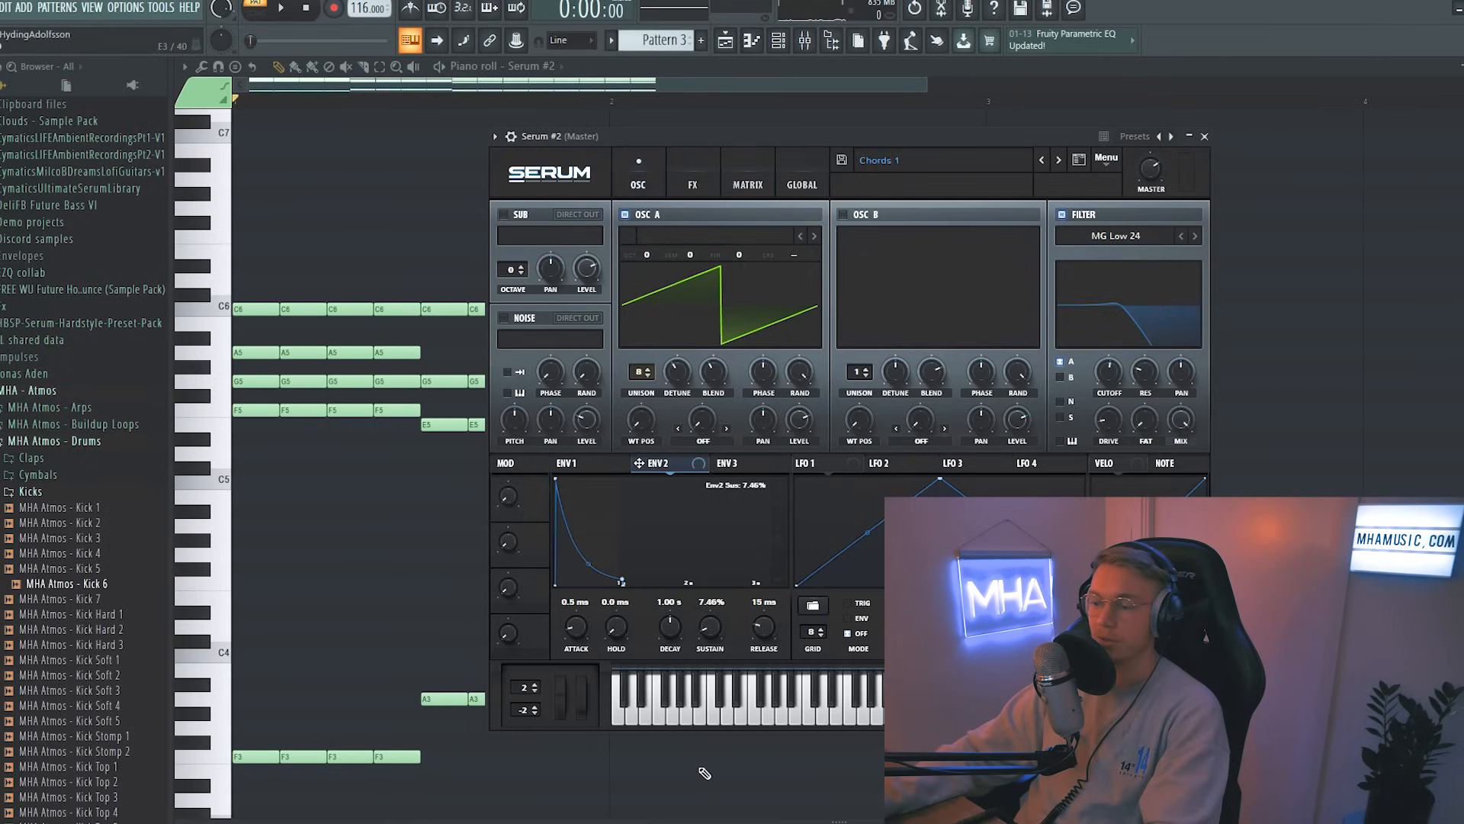
drag(670, 623, 675, 620)
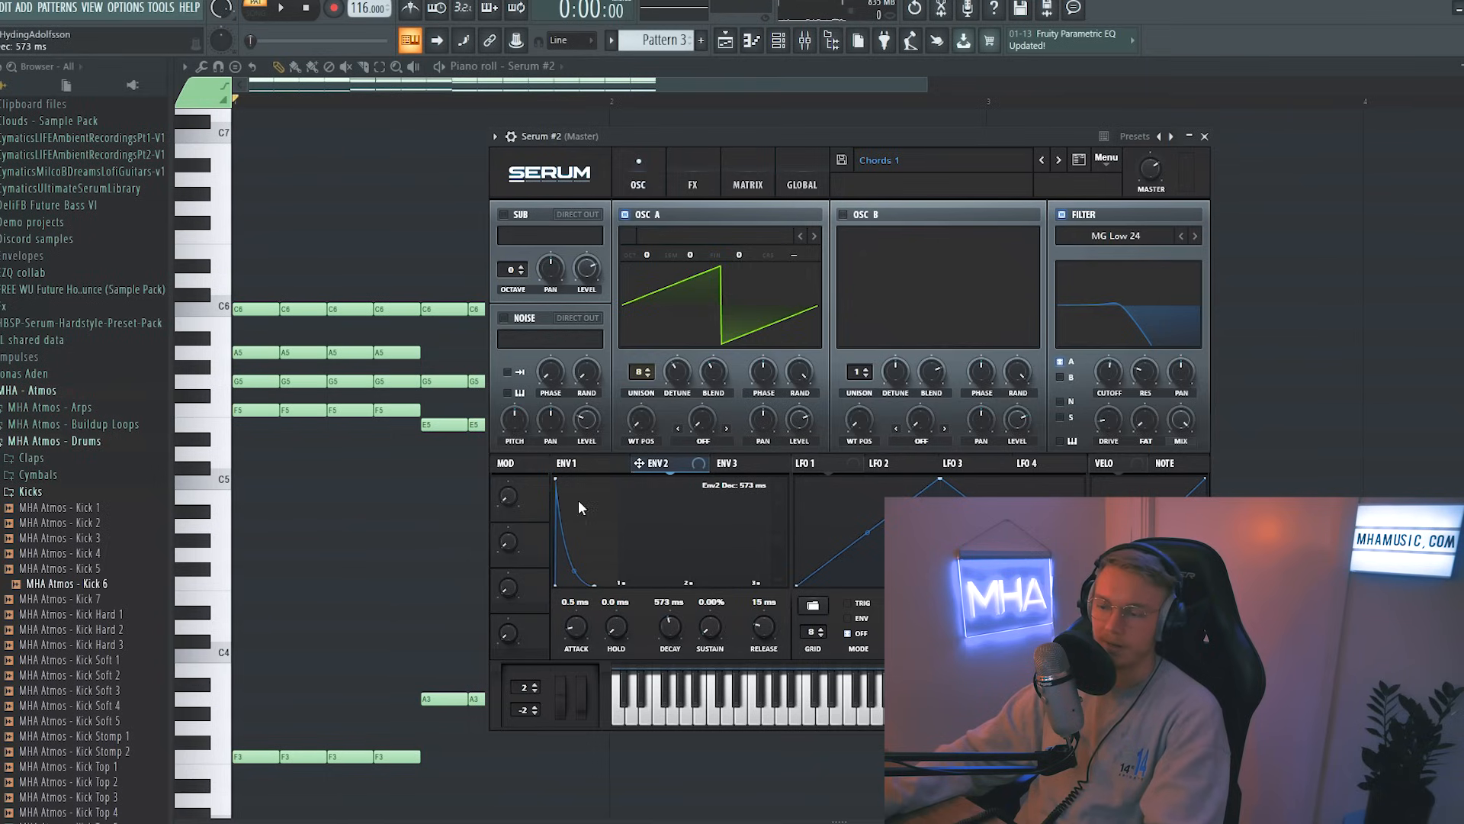
drag(669, 473, 1113, 331)
key(space)
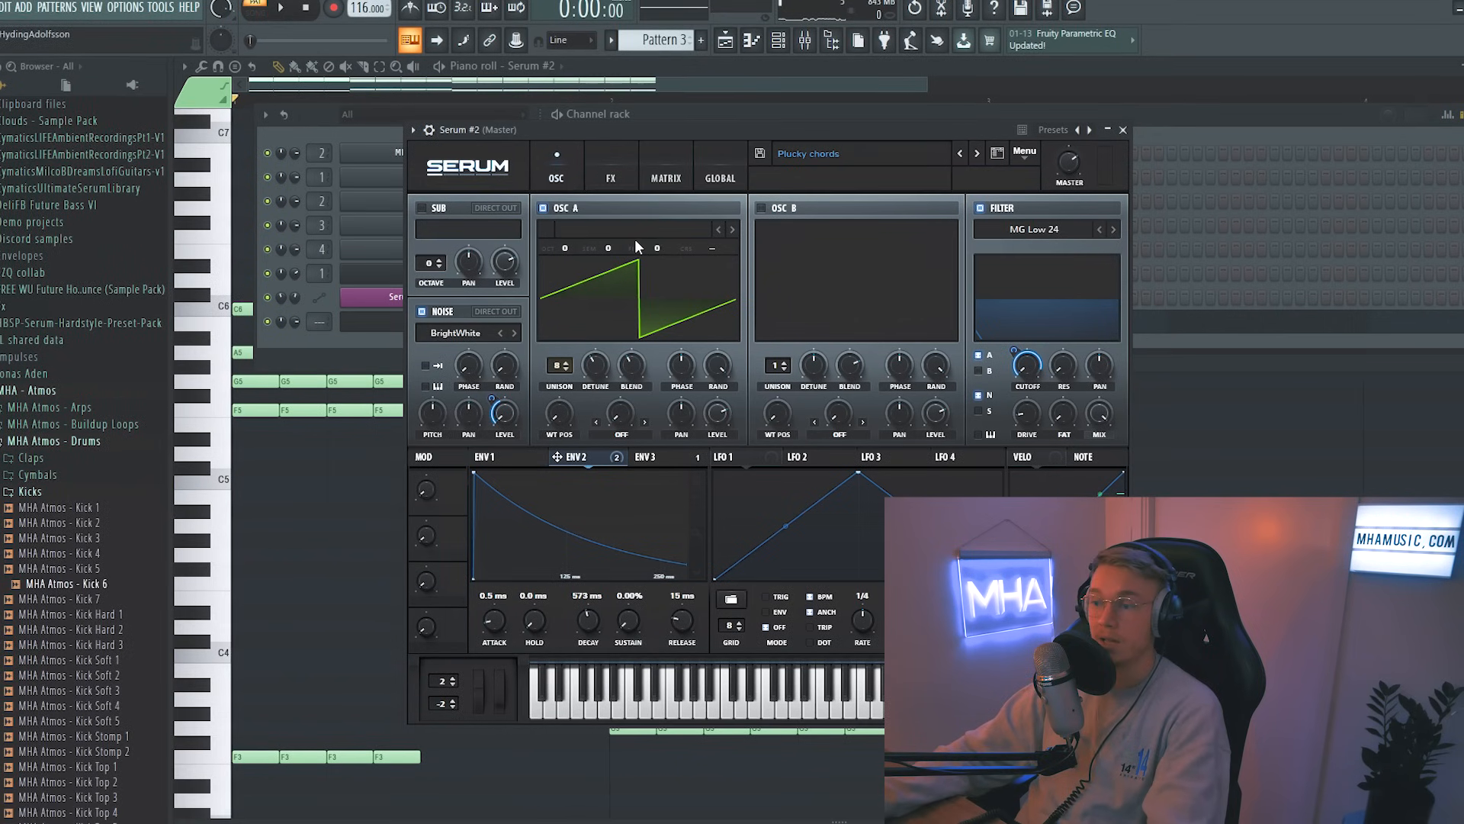
Step: Load Spectral Growl wavetables on OSC A, browse through them, and raise the wavetable position
click(666, 228)
mouse_move(647, 320)
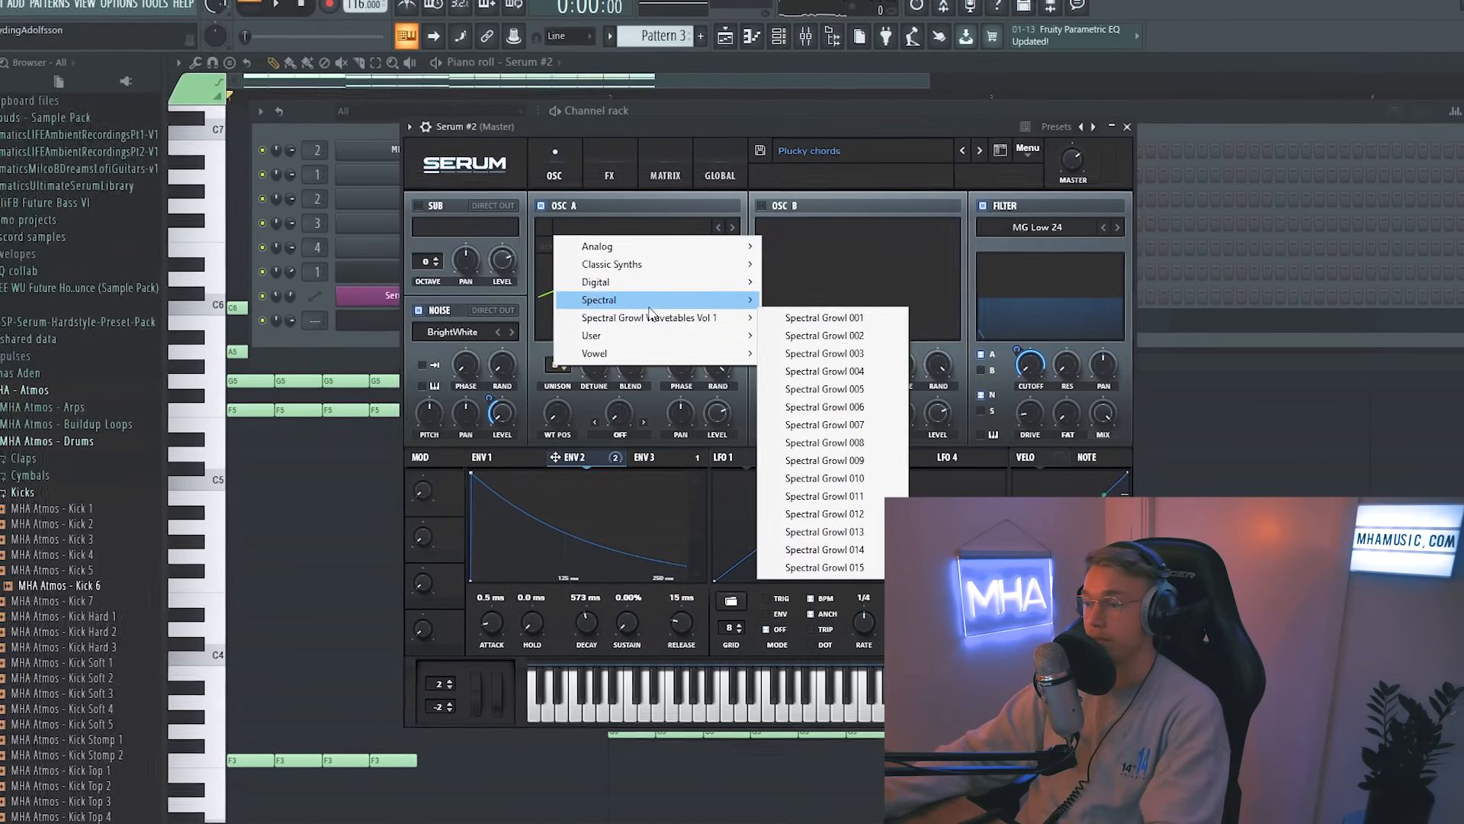
click(788, 317)
click(733, 224)
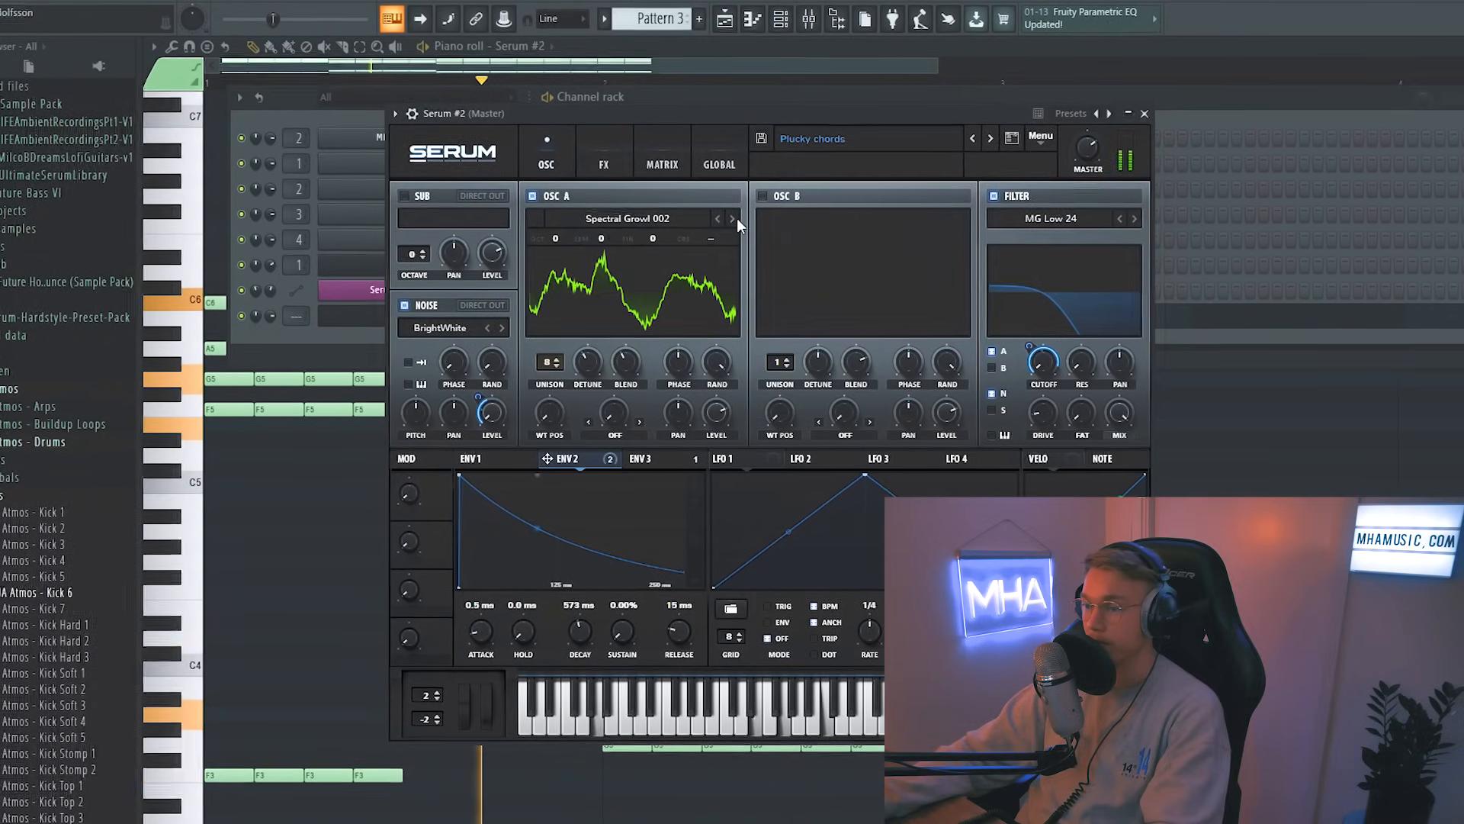
click(733, 219)
click(733, 219)
click(717, 216)
drag(547, 412, 572, 343)
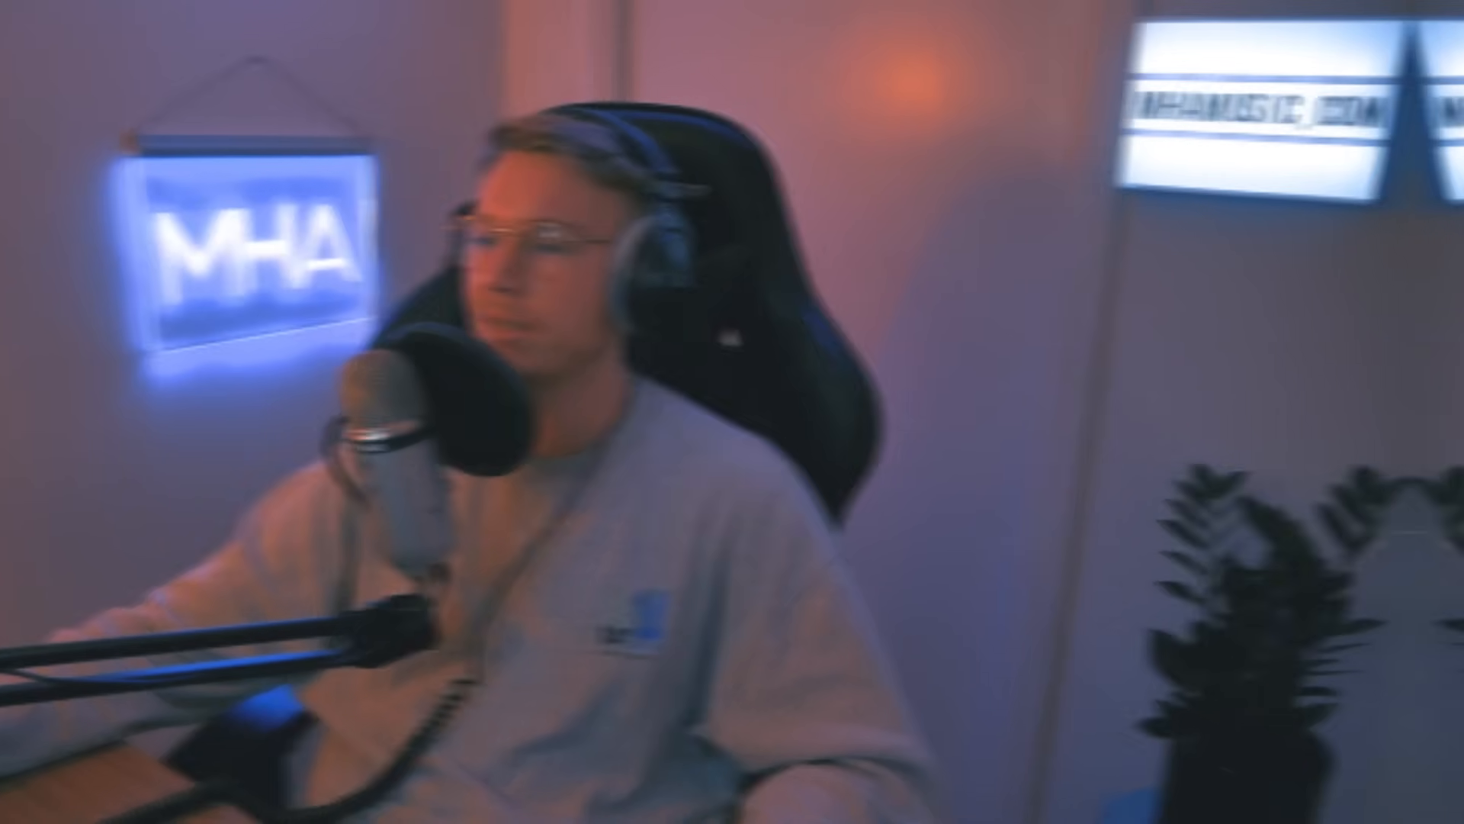